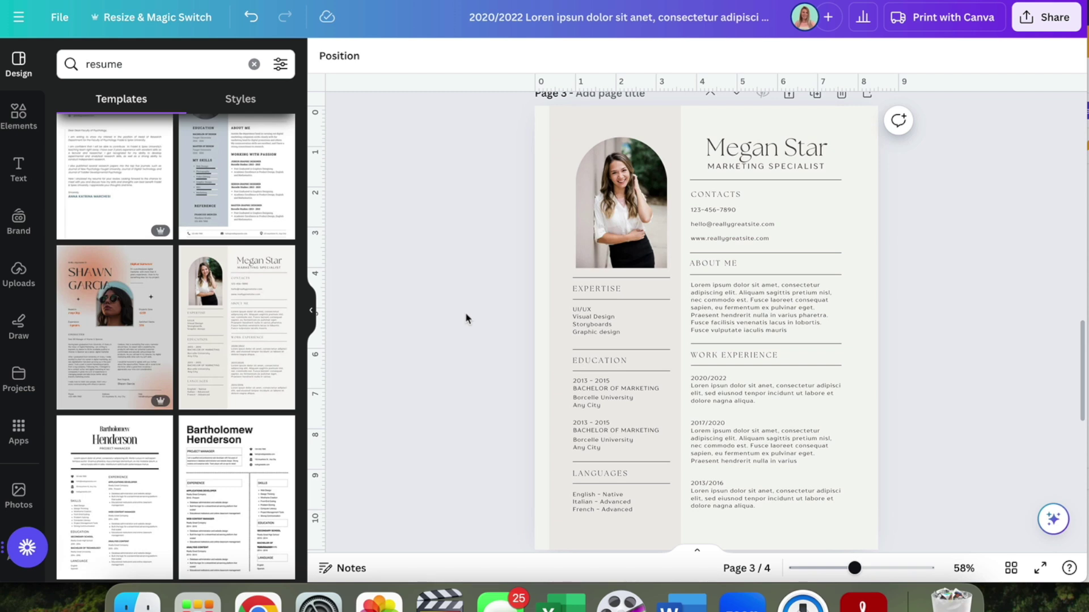
Step: Scroll down through the resume templates in the Design panel
{"action": "scroll", "coordinate": [466, 318], "scroll_direction": "down", "scroll_amount": 1}
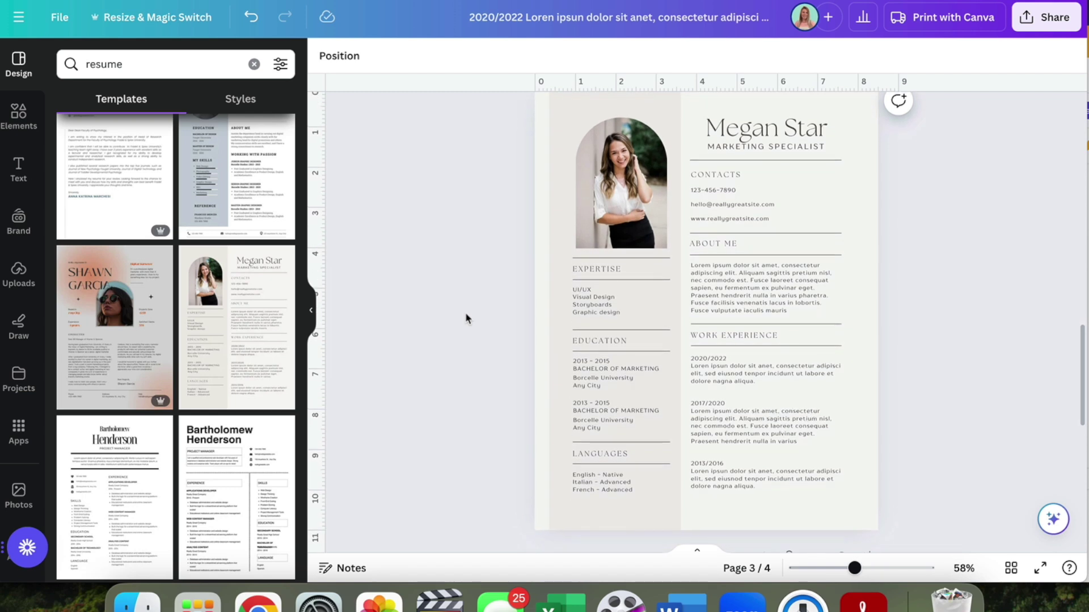
{"action": "scroll", "coordinate": [242, 359], "scroll_direction": "down", "scroll_amount": 7}
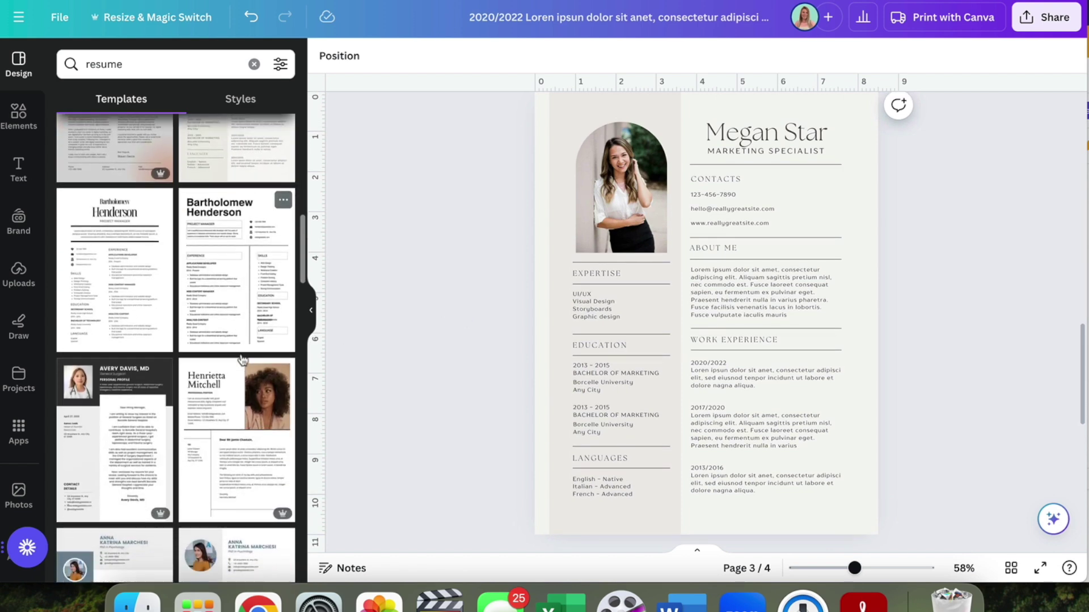
{"action": "scroll", "coordinate": [242, 358], "scroll_direction": "down", "scroll_amount": 5}
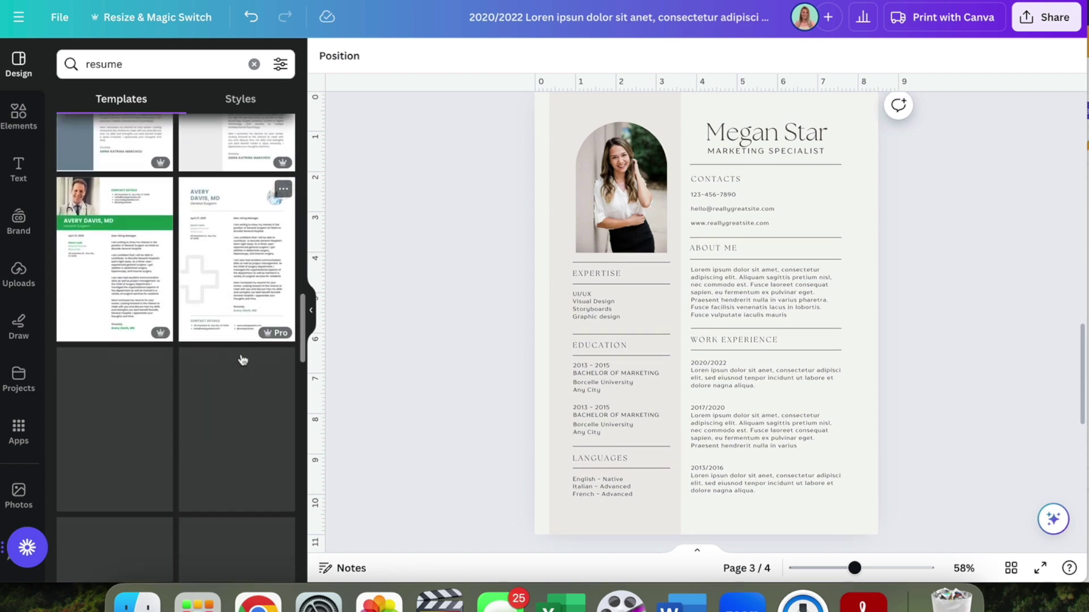
{"action": "scroll", "coordinate": [243, 359], "scroll_direction": "down", "scroll_amount": 1}
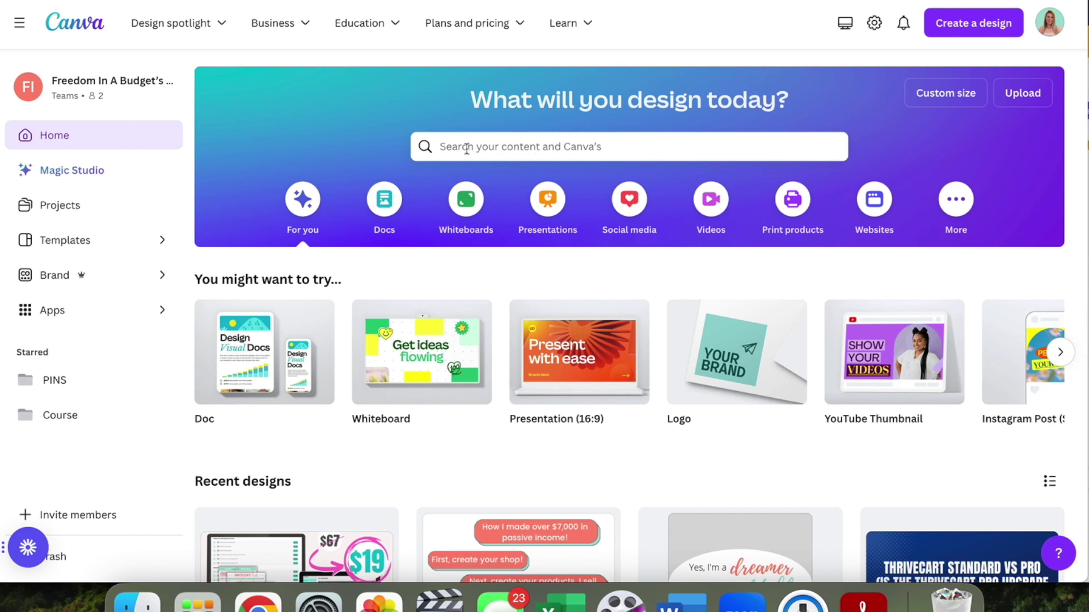
Step: Search Canva's home page for 'resume' templates
{"action": "left_click", "coordinate": [520, 147]}
{"action": "type", "text": "resume"}
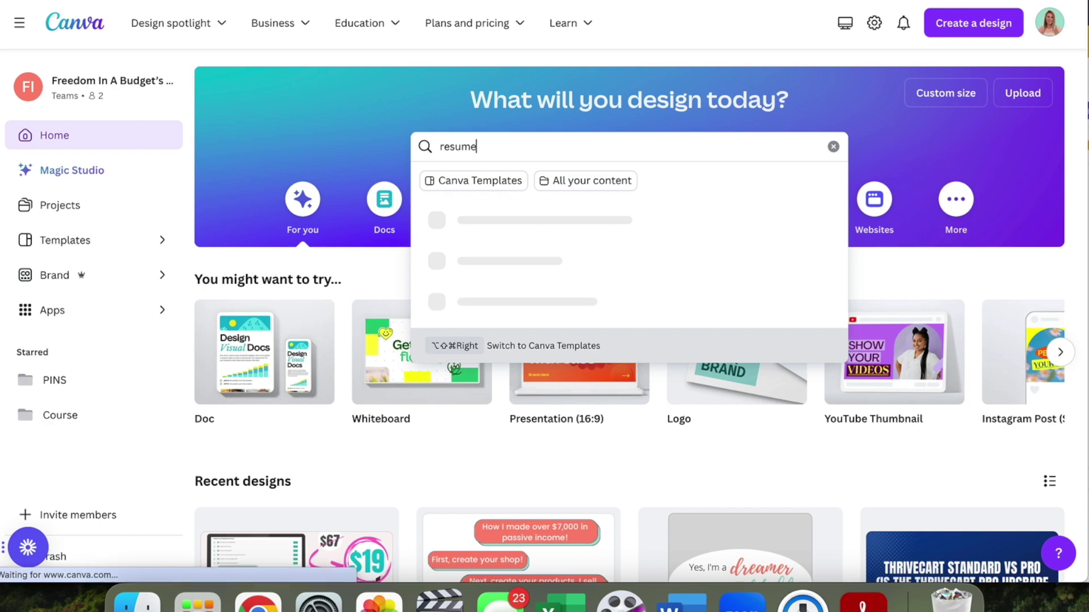
{"action": "key", "text": "Return"}
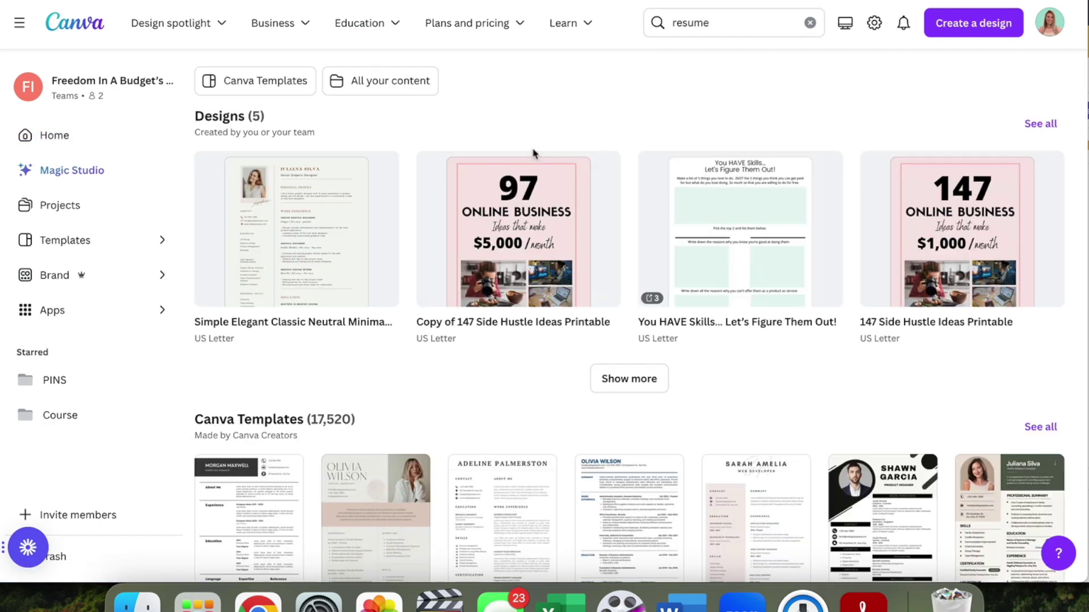
Step: Scroll through the 17,520 Canva resume template results
{"action": "scroll", "coordinate": [606, 107], "scroll_direction": "down", "scroll_amount": 5}
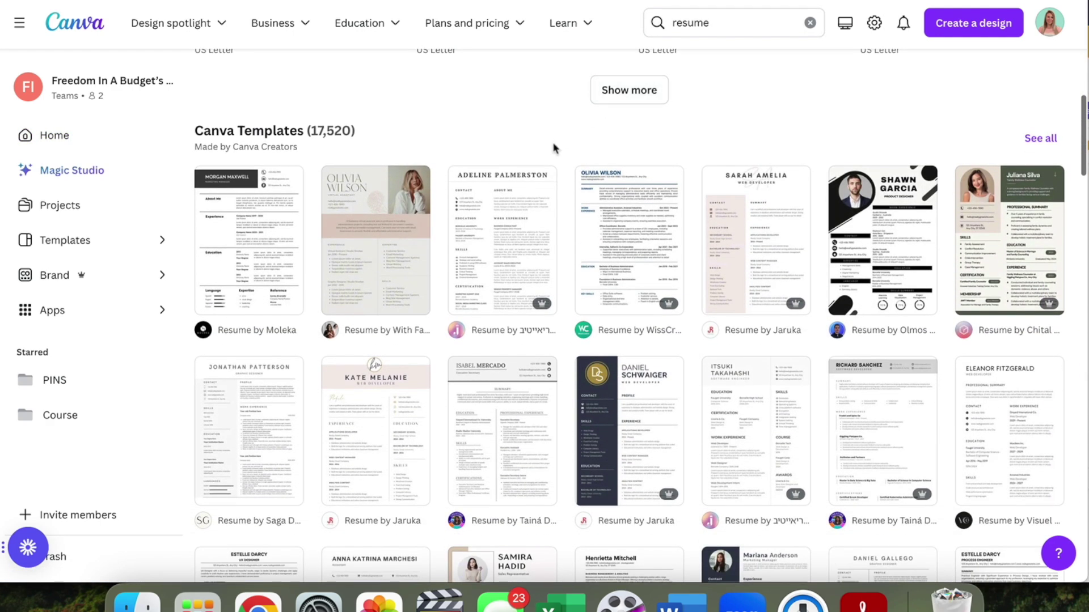
{"action": "scroll", "coordinate": [553, 149], "scroll_direction": "down", "scroll_amount": 15}
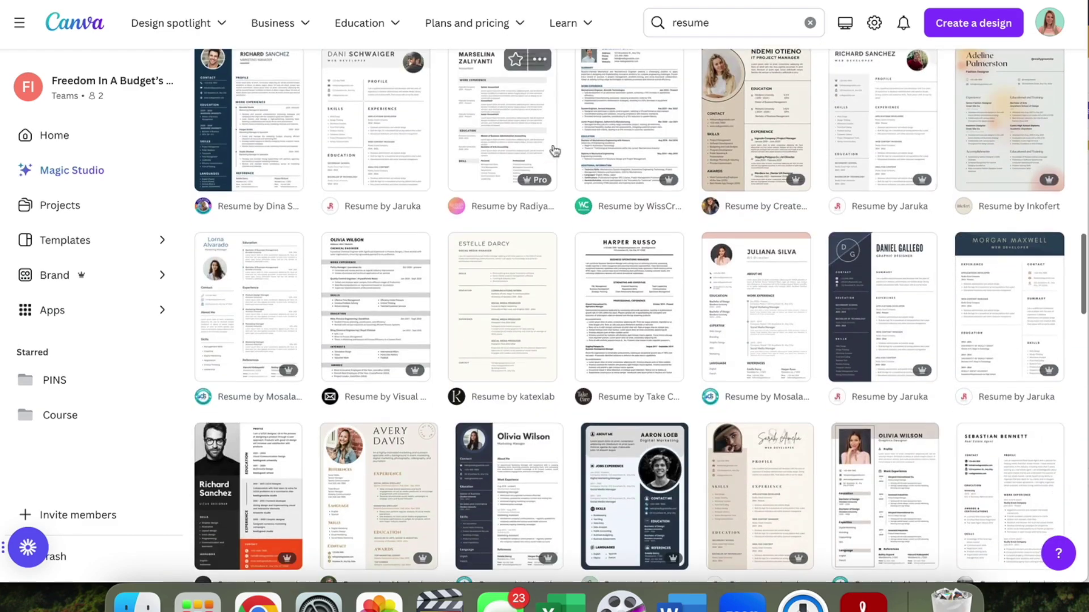
{"action": "scroll", "coordinate": [555, 159], "scroll_direction": "down", "scroll_amount": 1}
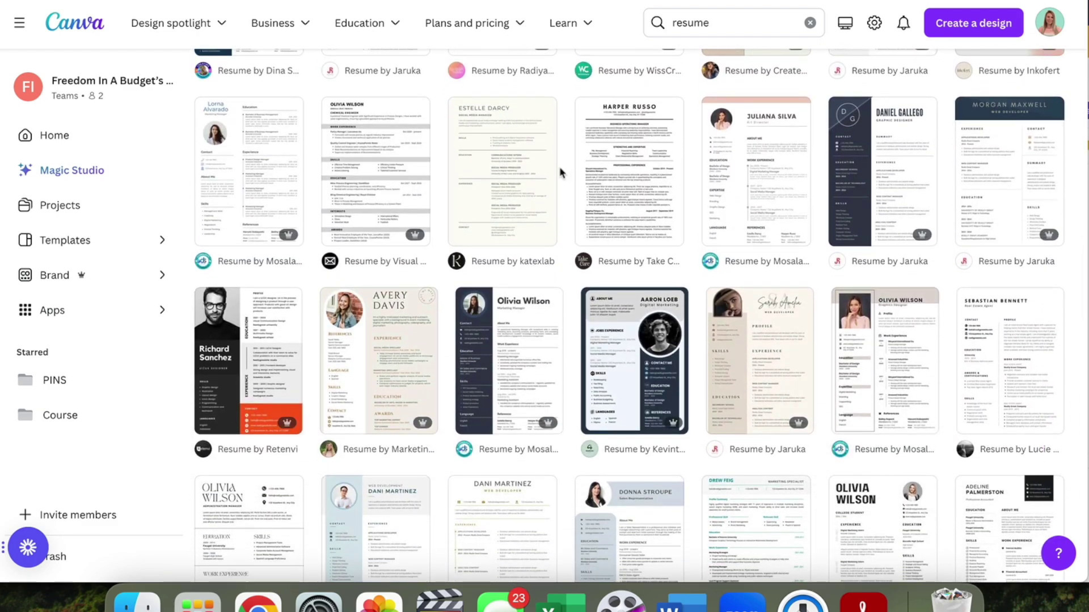
{"action": "scroll", "coordinate": [560, 172], "scroll_direction": "down", "scroll_amount": 7}
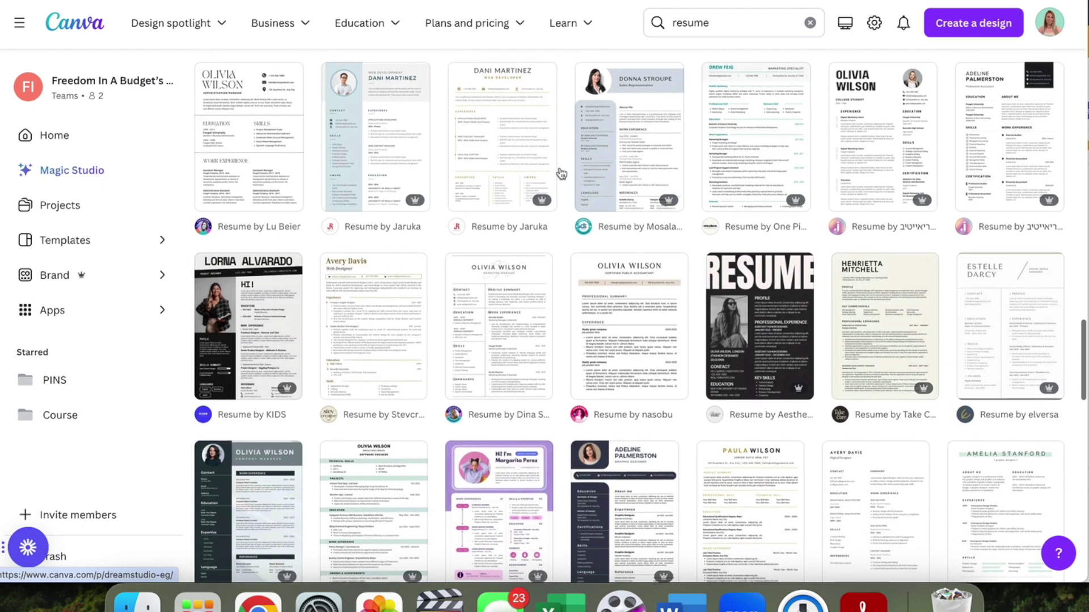
{"action": "scroll", "coordinate": [560, 171], "scroll_direction": "up", "scroll_amount": 4}
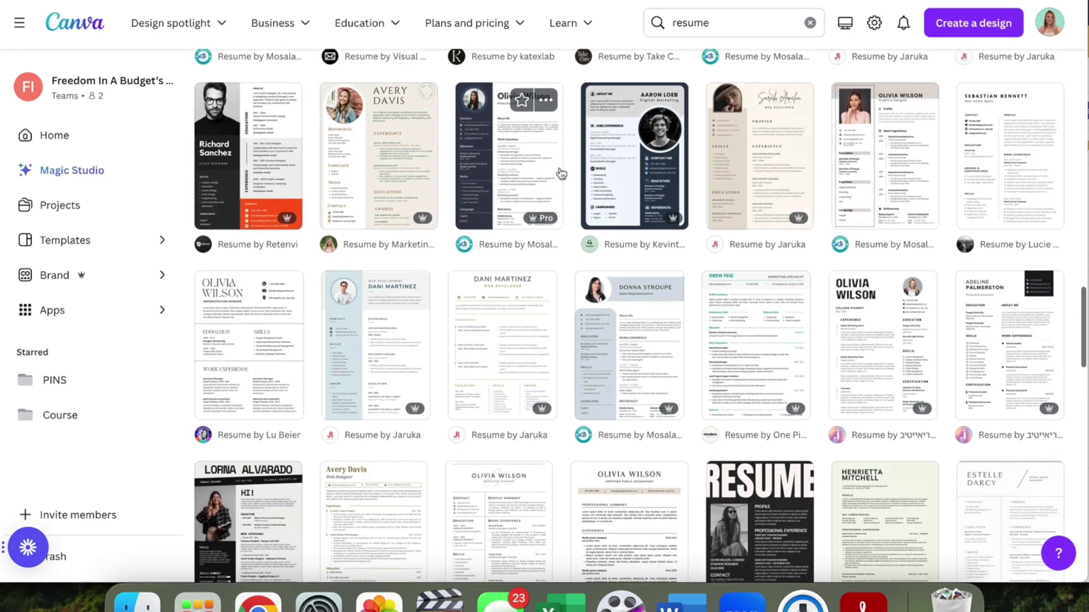
{"action": "scroll", "coordinate": [560, 172], "scroll_direction": "up", "scroll_amount": 2}
{"action": "scroll", "coordinate": [573, 173], "scroll_direction": "up", "scroll_amount": 2}
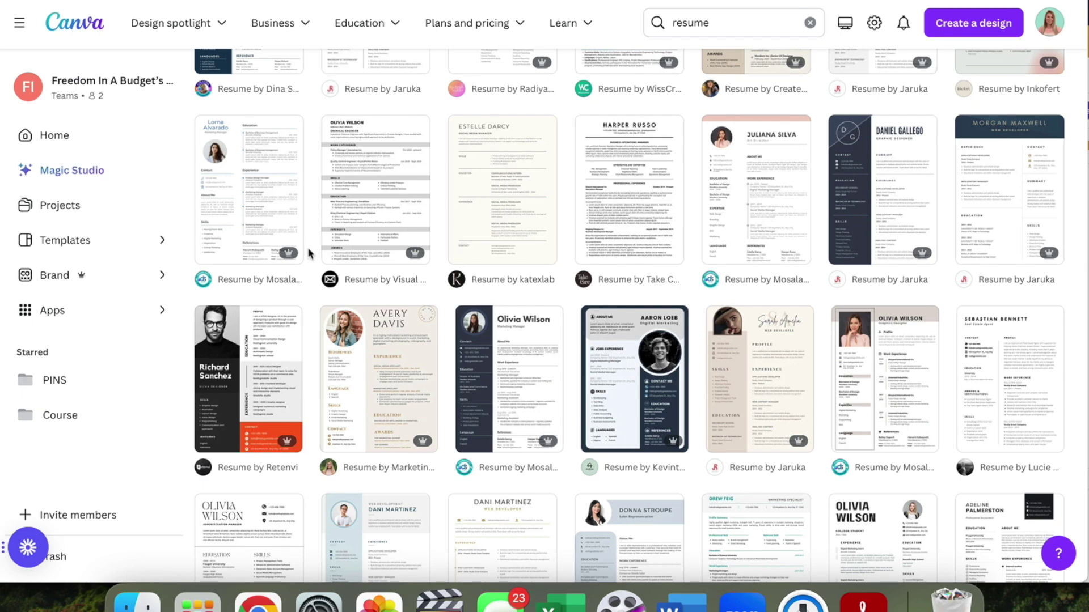
{"action": "scroll", "coordinate": [309, 253], "scroll_direction": "up", "scroll_amount": 3}
{"action": "scroll", "coordinate": [309, 254], "scroll_direction": "up", "scroll_amount": 2}
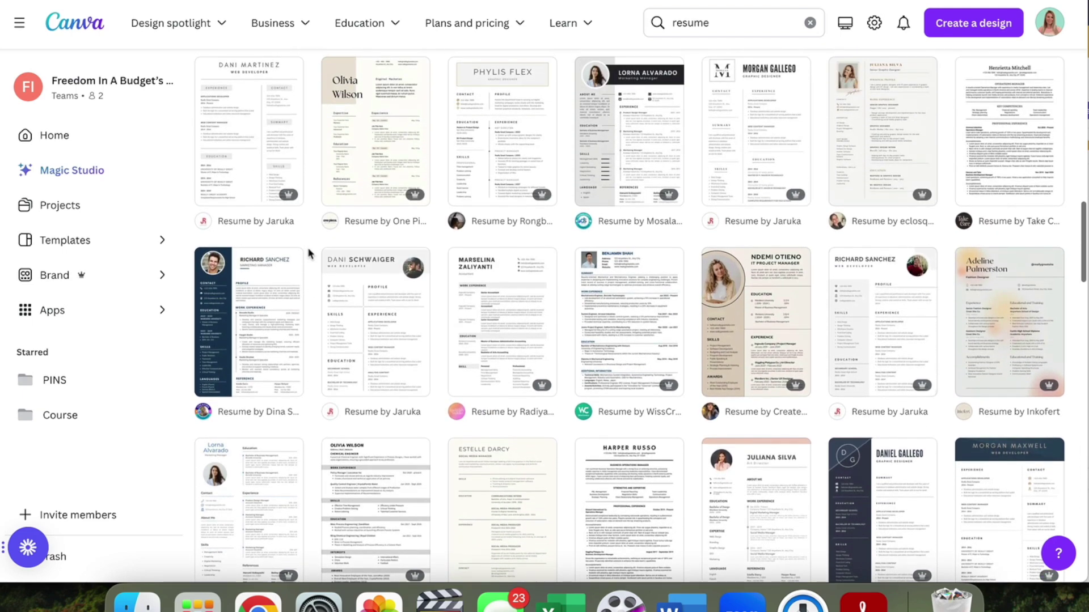
{"action": "scroll", "coordinate": [309, 253], "scroll_direction": "up", "scroll_amount": 4}
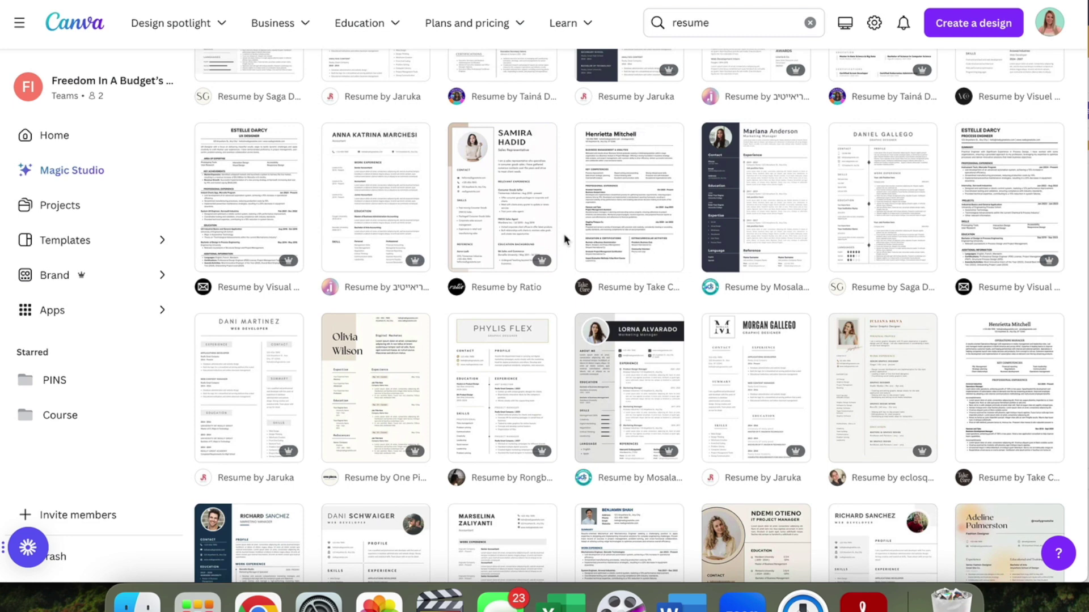
{"action": "scroll", "coordinate": [566, 236], "scroll_direction": "up", "scroll_amount": 2}
{"action": "scroll", "coordinate": [566, 236], "scroll_direction": "up", "scroll_amount": 4}
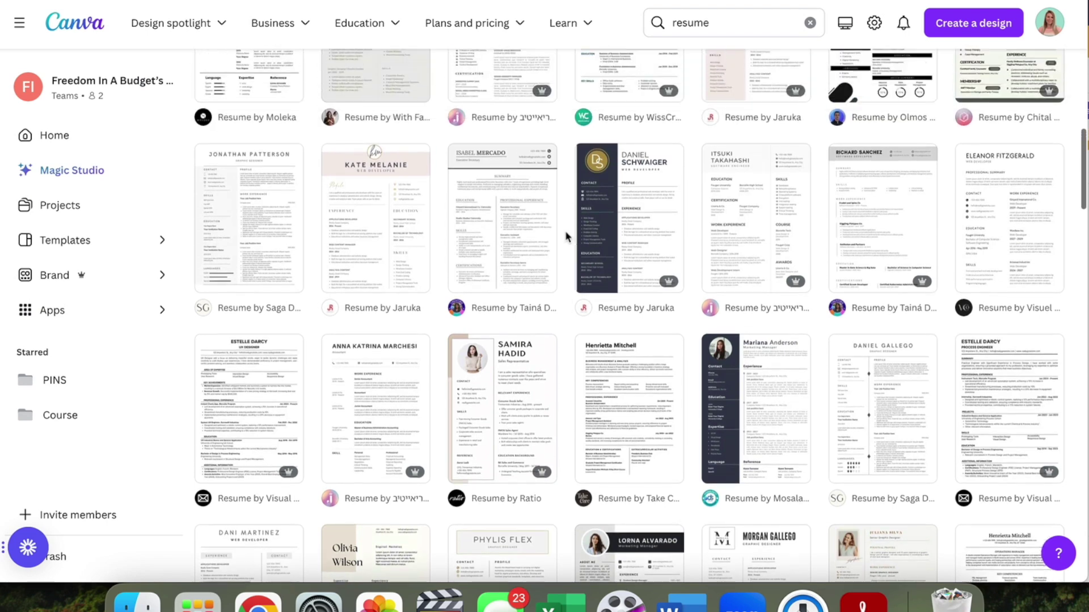
{"action": "scroll", "coordinate": [566, 236], "scroll_direction": "up", "scroll_amount": 1}
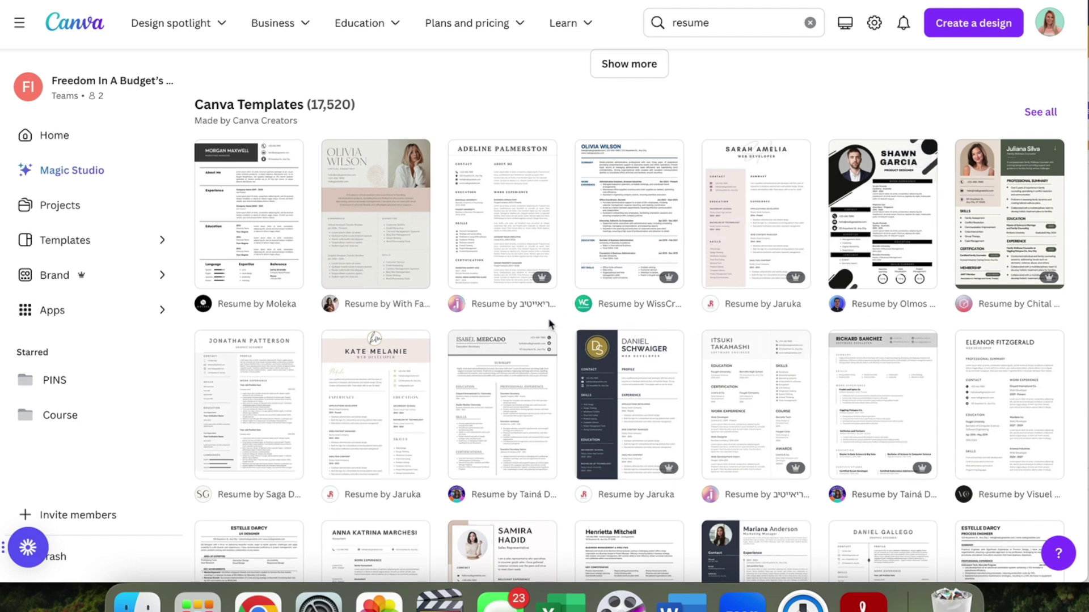
{"action": "scroll", "coordinate": [558, 327], "scroll_direction": "down", "scroll_amount": 2}
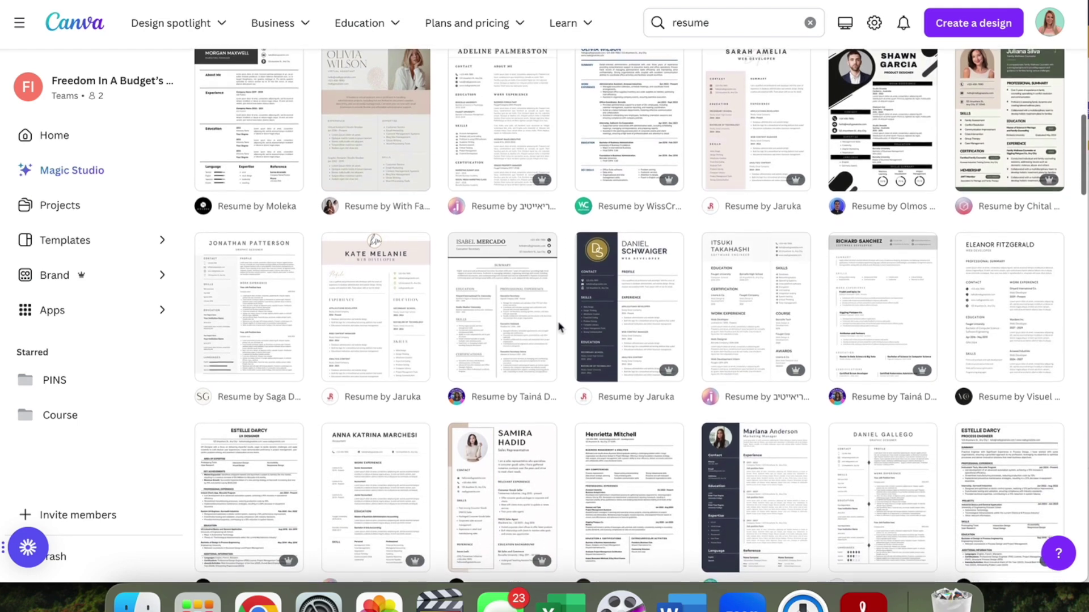
{"action": "scroll", "coordinate": [559, 327], "scroll_direction": "up", "scroll_amount": 2}
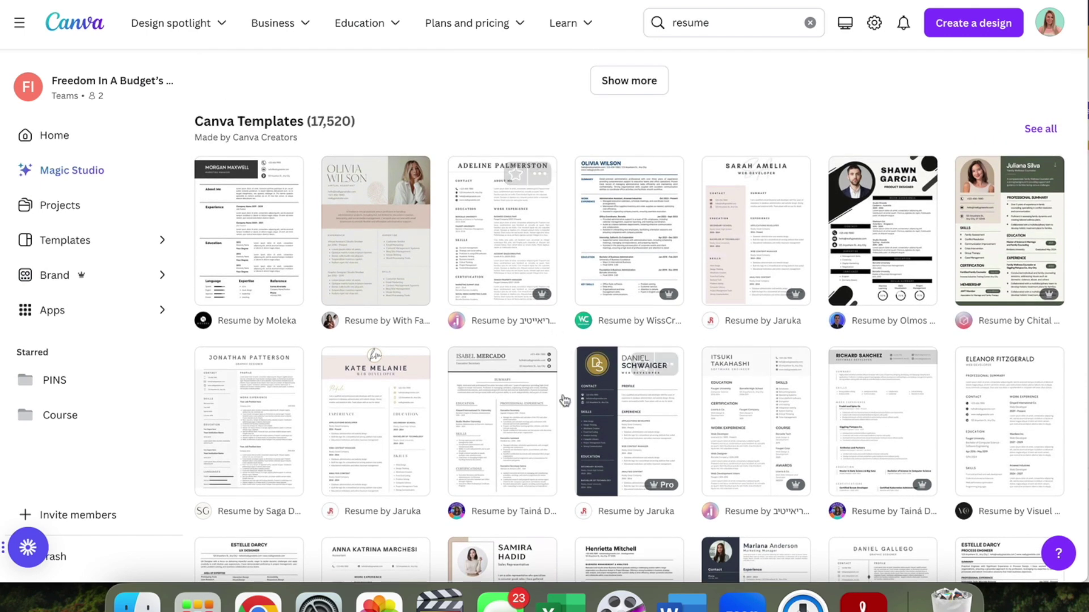
{"action": "scroll", "coordinate": [321, 394], "scroll_direction": "down", "scroll_amount": 1}
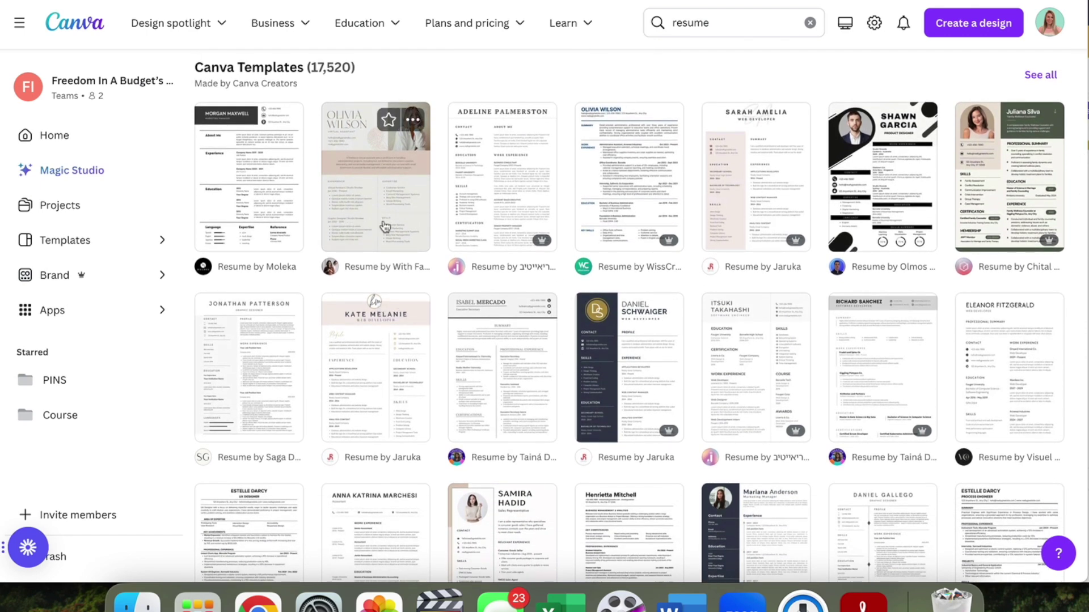
Step: Preview the Gray and Blush Feminine Resume template, then close the preview
{"action": "left_click", "coordinate": [383, 221]}
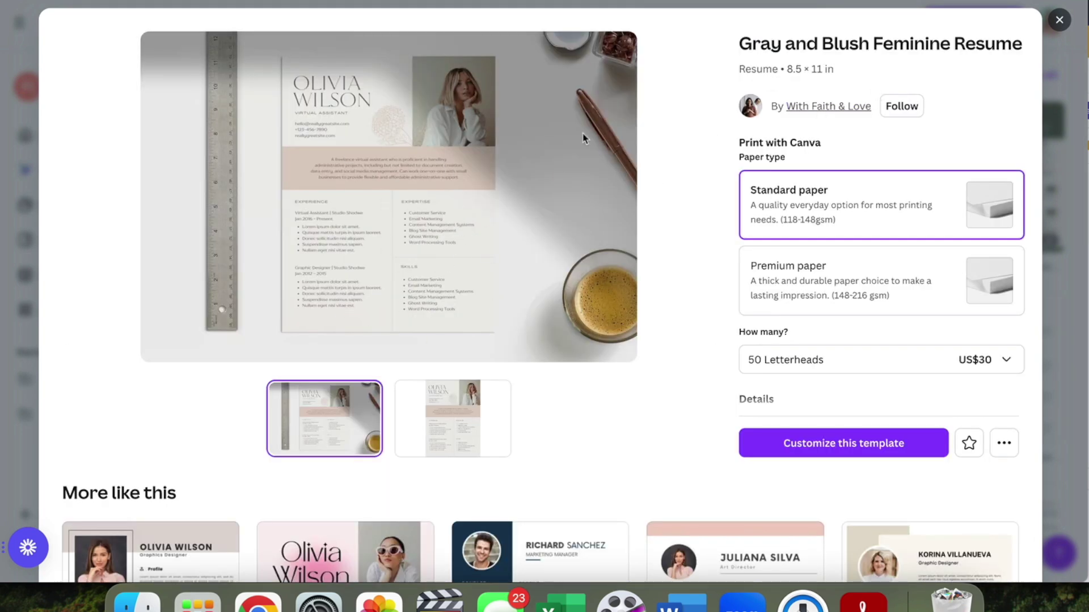
{"action": "left_click", "coordinate": [1059, 20]}
{"action": "scroll", "coordinate": [442, 343], "scroll_direction": "down", "scroll_amount": 2}
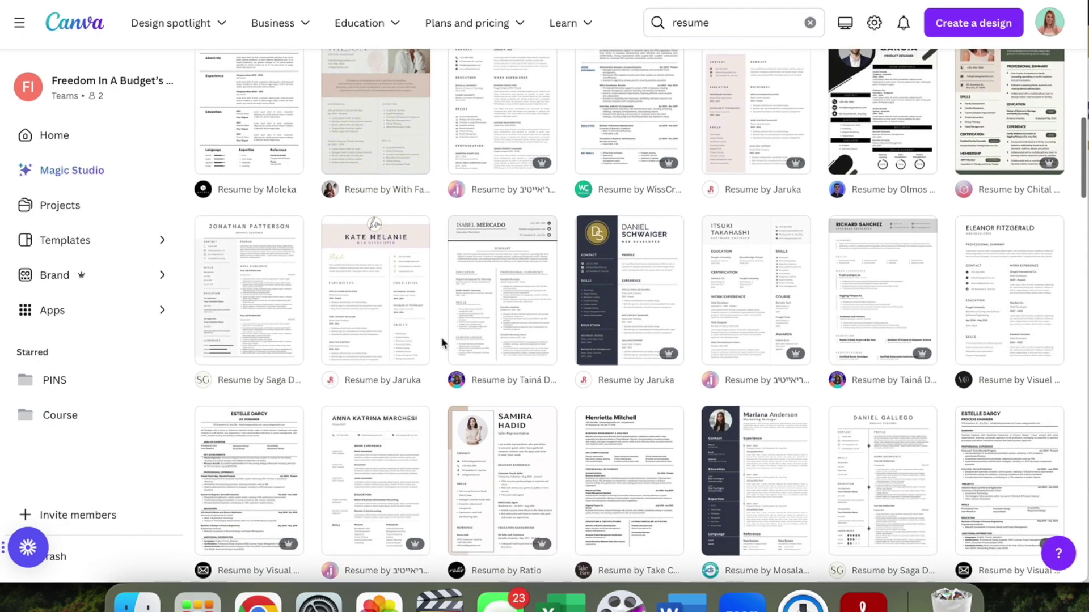
Step: Start a new design from the Gray and White Simple Clean Resume template
{"action": "left_click", "coordinate": [492, 307]}
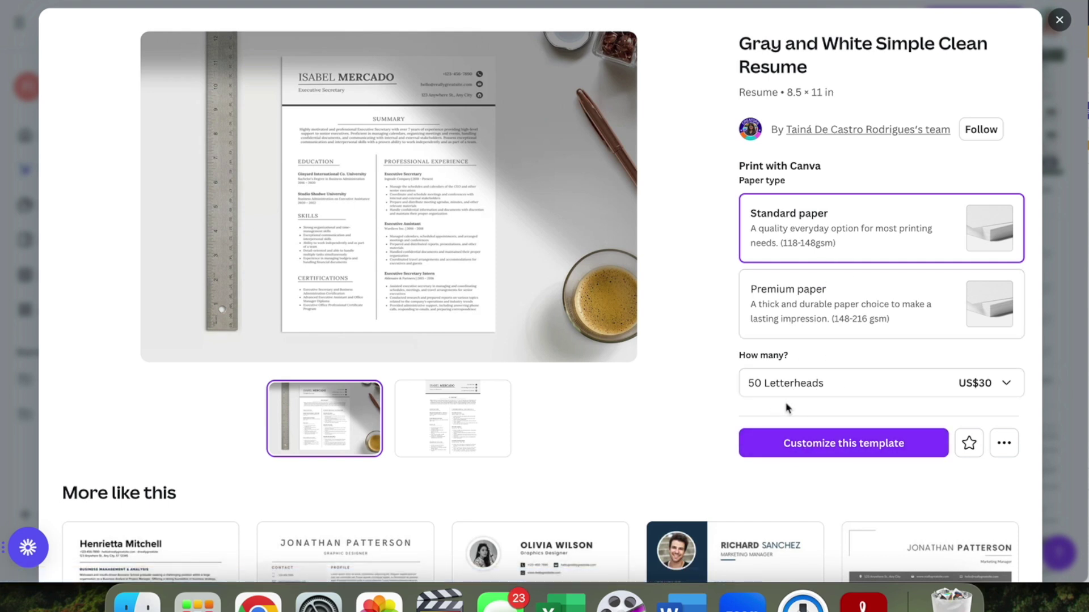
{"action": "left_click", "coordinate": [785, 453]}
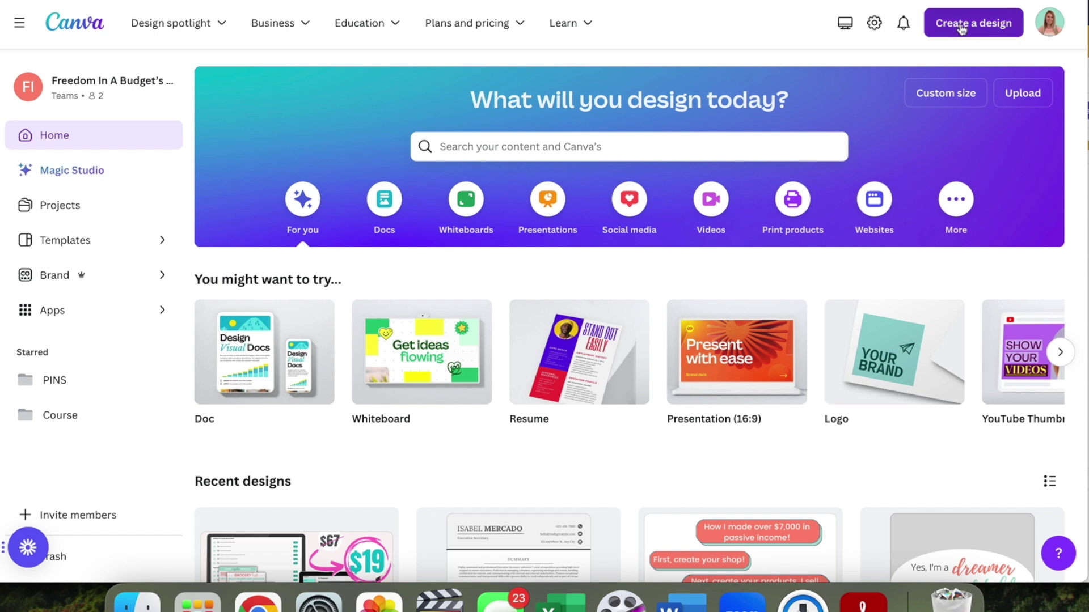
{"action": "left_click", "coordinate": [962, 29]}
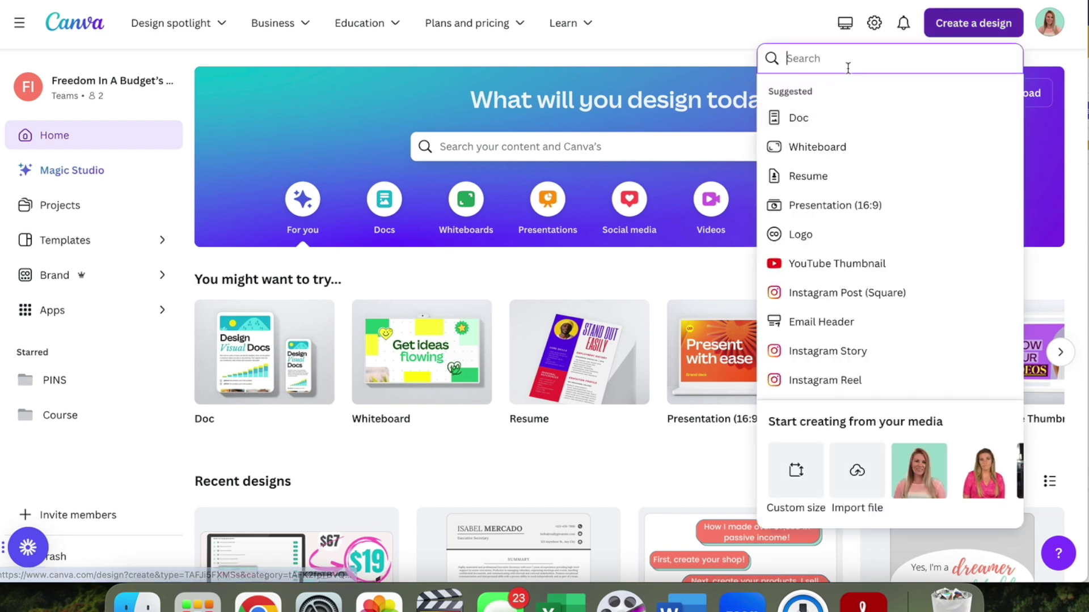
Step: Create a blank Letter (US Letter, 8.5 × 11 in) design
{"action": "type", "text": "letter"}
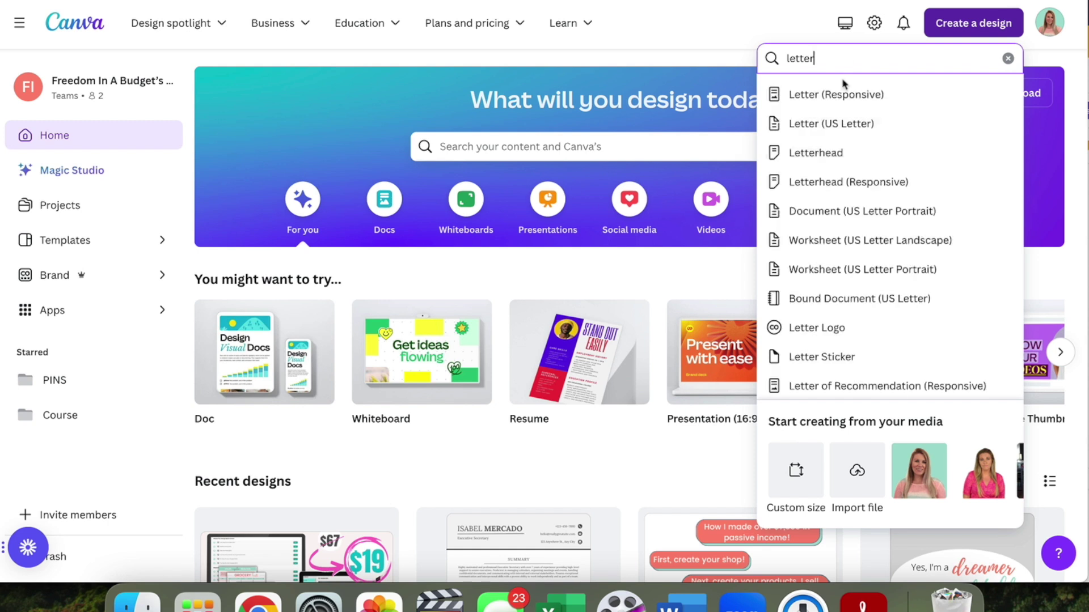
{"action": "left_click", "coordinate": [834, 123]}
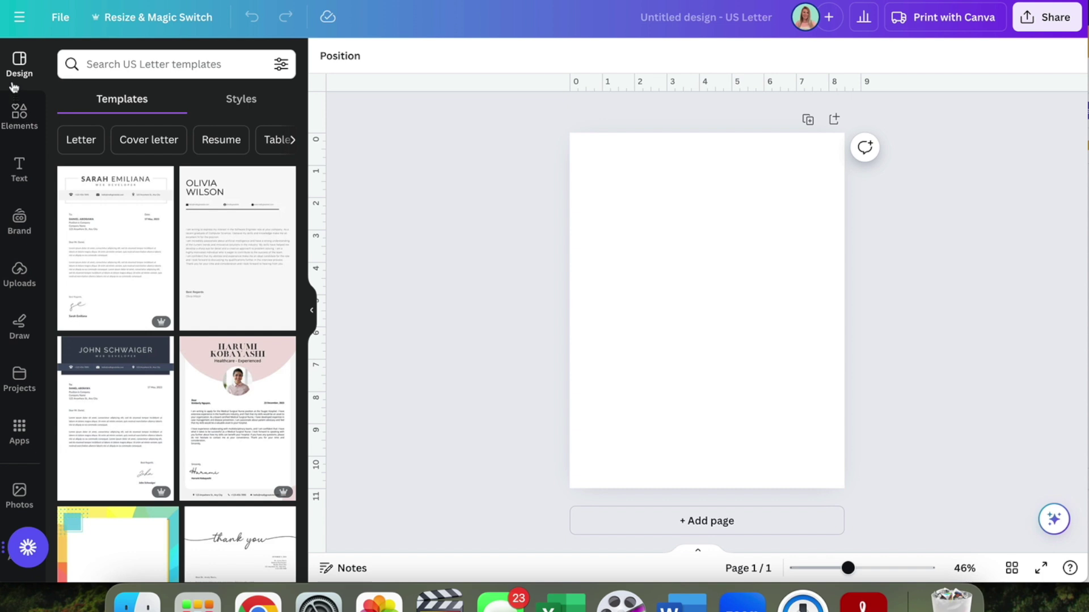
Step: Search the editor's template list for 'resume'
{"action": "scroll", "coordinate": [172, 386], "scroll_direction": "down", "scroll_amount": 4}
{"action": "scroll", "coordinate": [173, 385], "scroll_direction": "up", "scroll_amount": 4}
{"action": "left_click", "coordinate": [178, 64]}
{"action": "type", "text": "resume"}
{"action": "key", "text": "Return"}
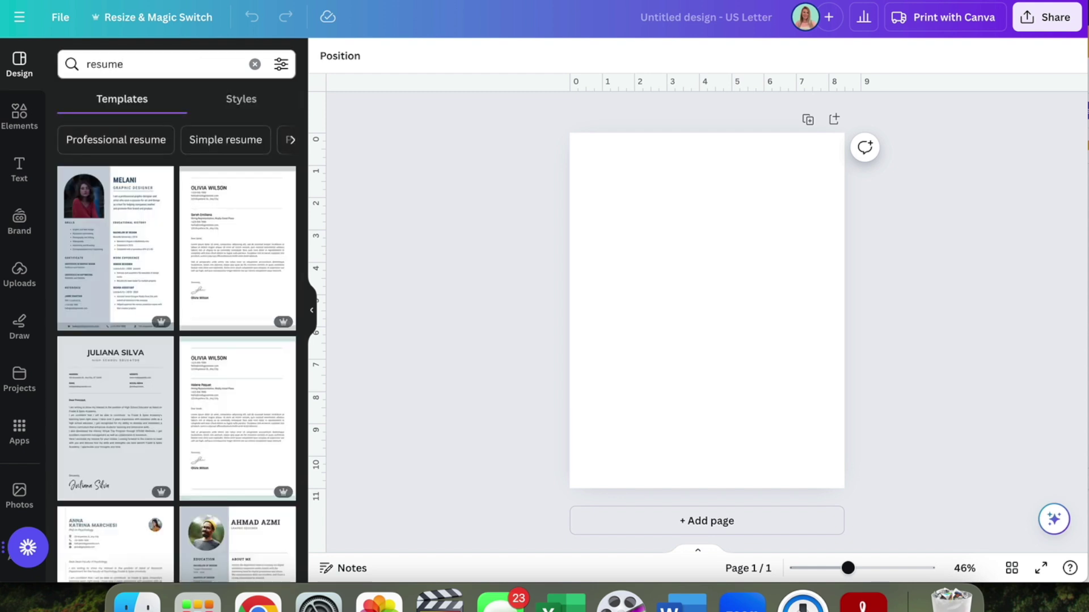
Step: Find and open the Grey Black And White Marketing Specialist CV template's details
{"action": "scroll", "coordinate": [192, 278], "scroll_direction": "down", "scroll_amount": 2}
{"action": "scroll", "coordinate": [191, 277], "scroll_direction": "down", "scroll_amount": 6}
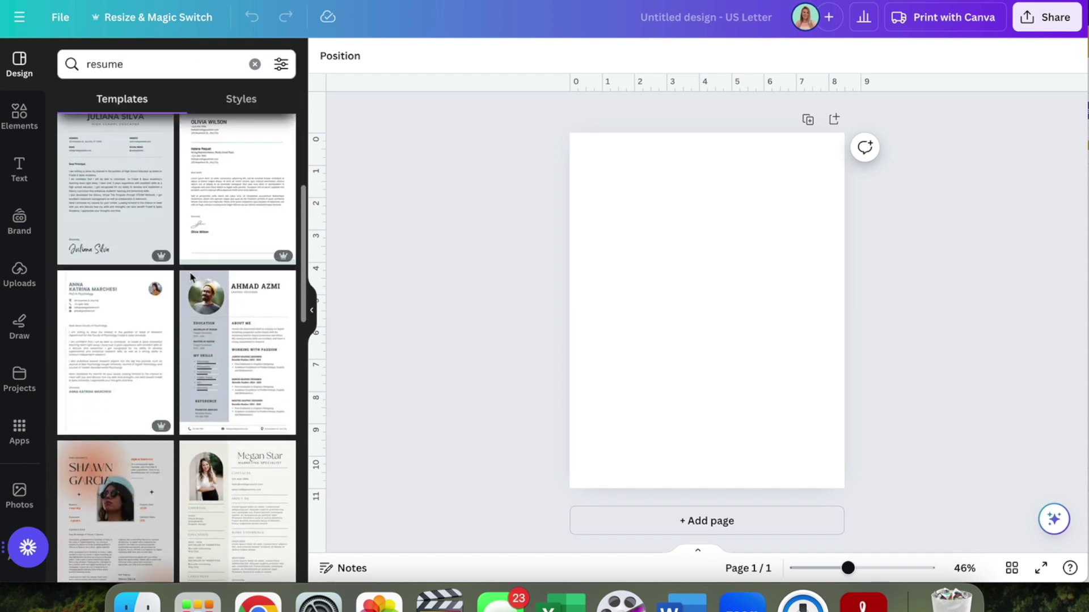
{"action": "scroll", "coordinate": [192, 278], "scroll_direction": "down", "scroll_amount": 5}
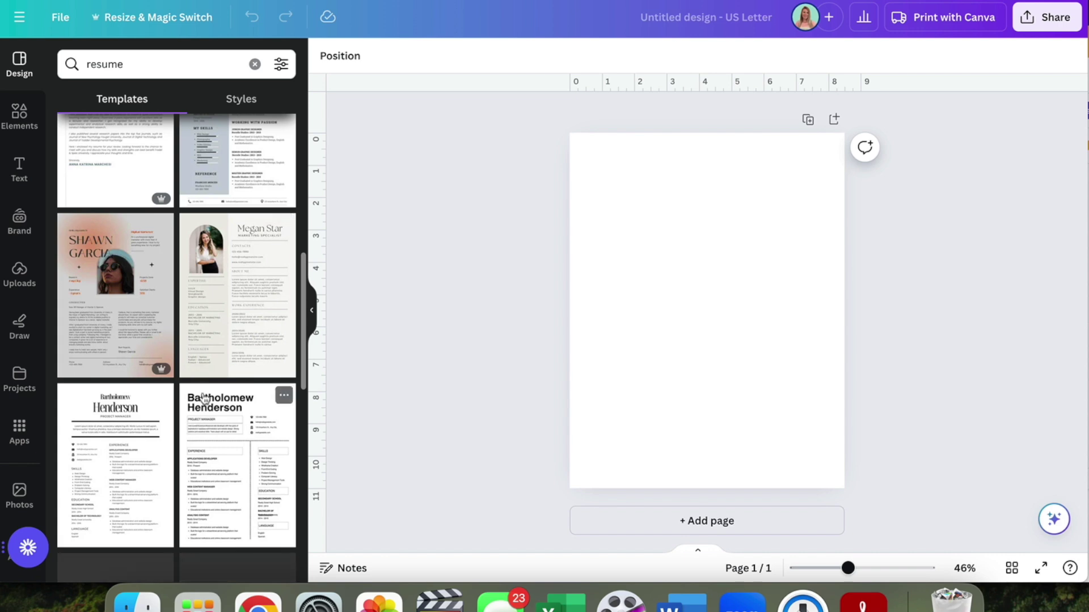
{"action": "scroll", "coordinate": [224, 446], "scroll_direction": "down", "scroll_amount": 1}
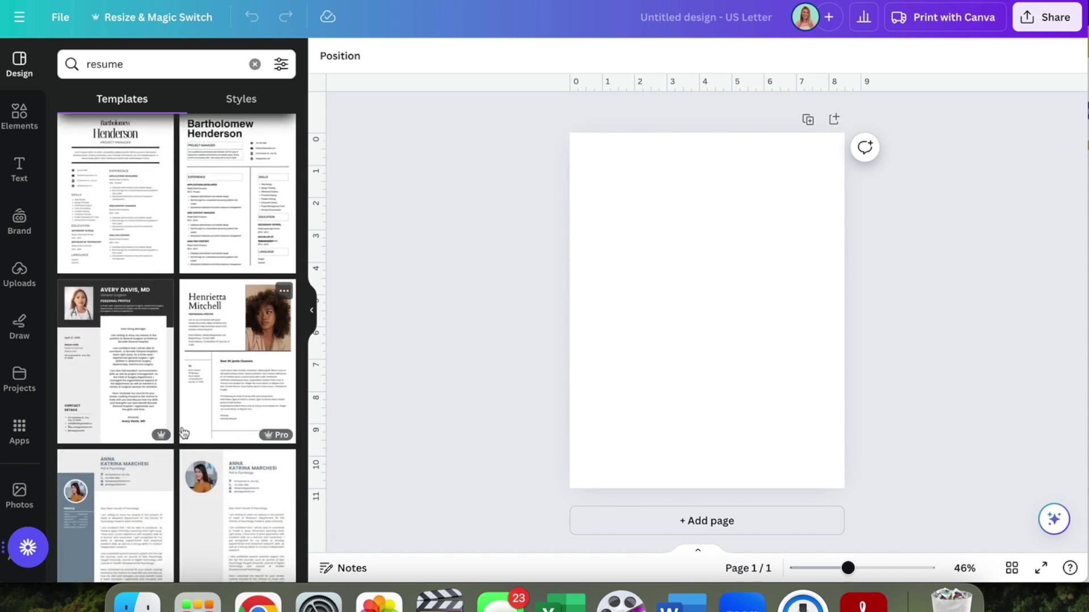
{"action": "scroll", "coordinate": [182, 433], "scroll_direction": "down", "scroll_amount": 10}
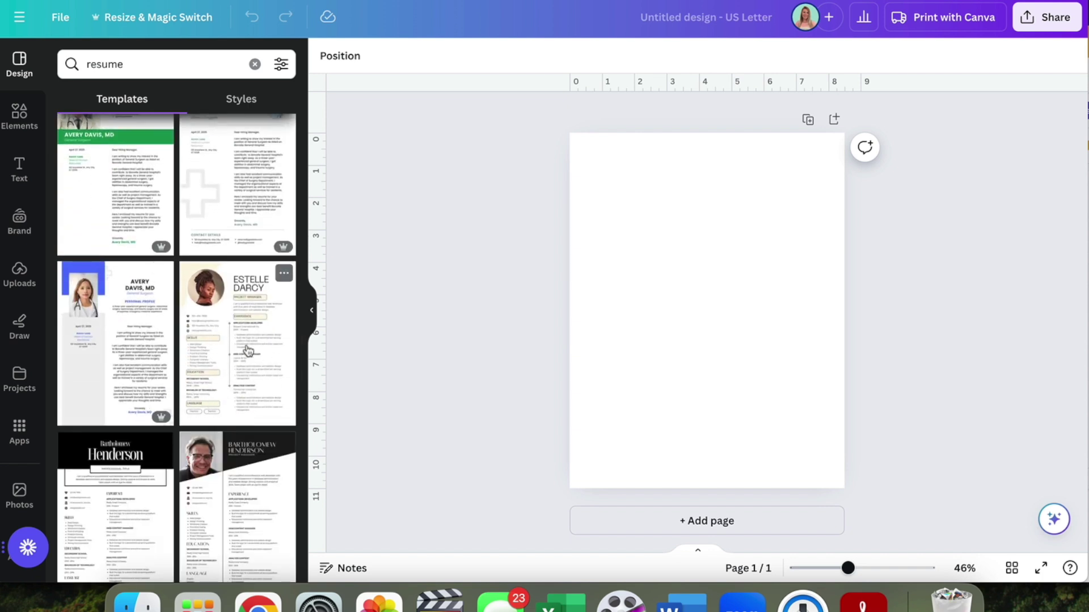
{"action": "scroll", "coordinate": [222, 337], "scroll_direction": "up", "scroll_amount": 10}
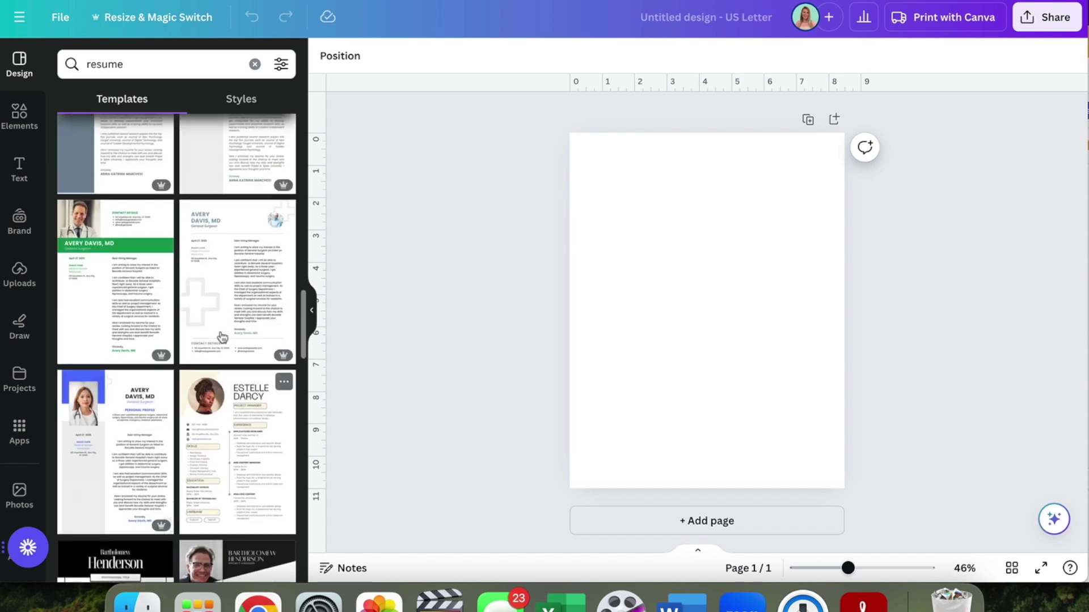
{"action": "scroll", "coordinate": [222, 337], "scroll_direction": "up", "scroll_amount": 6}
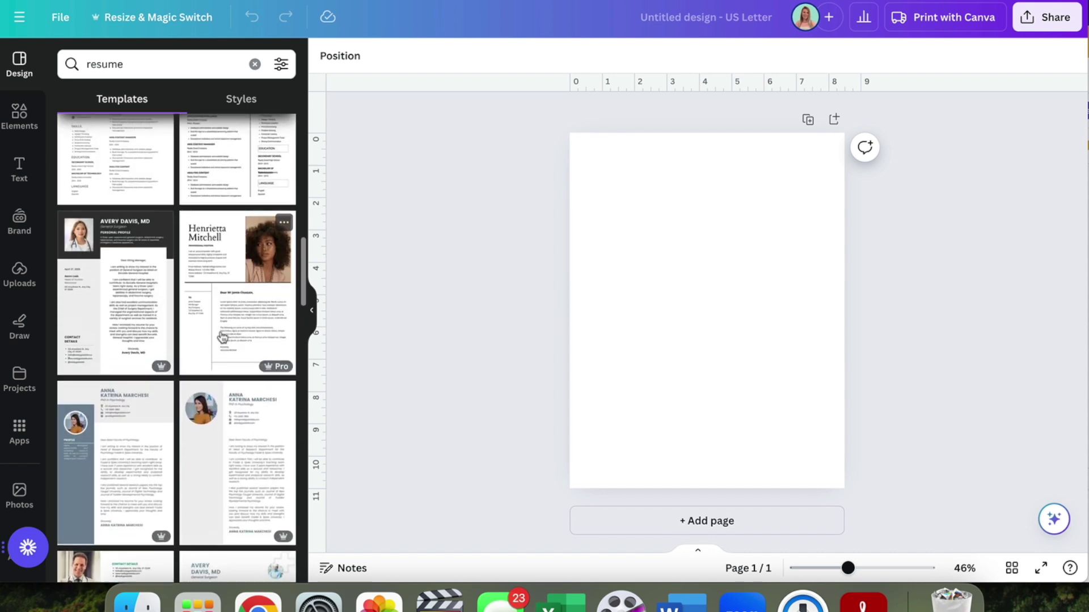
{"action": "scroll", "coordinate": [222, 337], "scroll_direction": "up", "scroll_amount": 2}
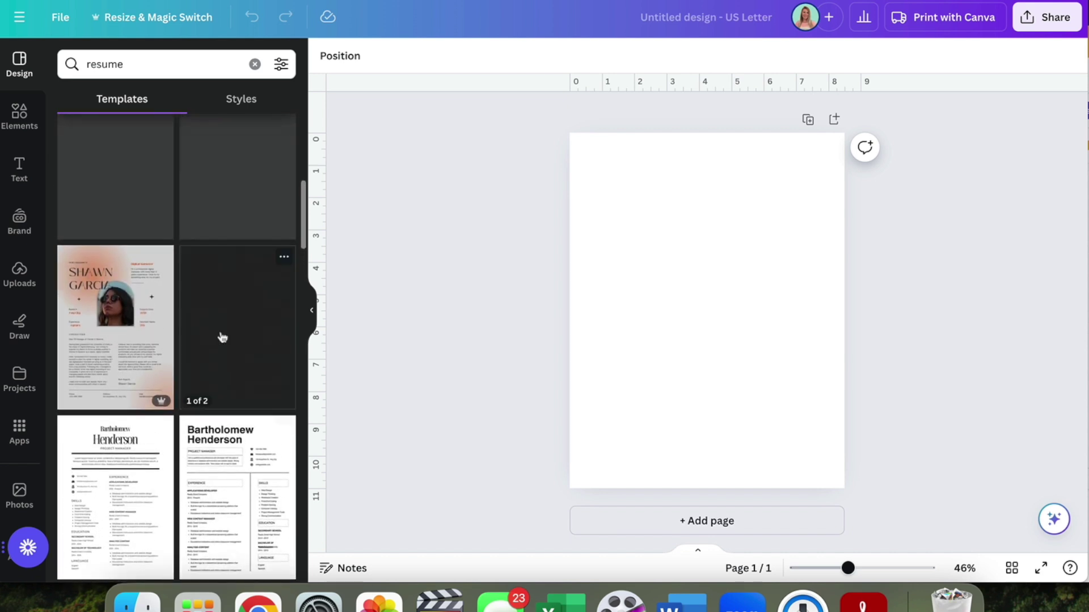
{"action": "left_click", "coordinate": [236, 328]}
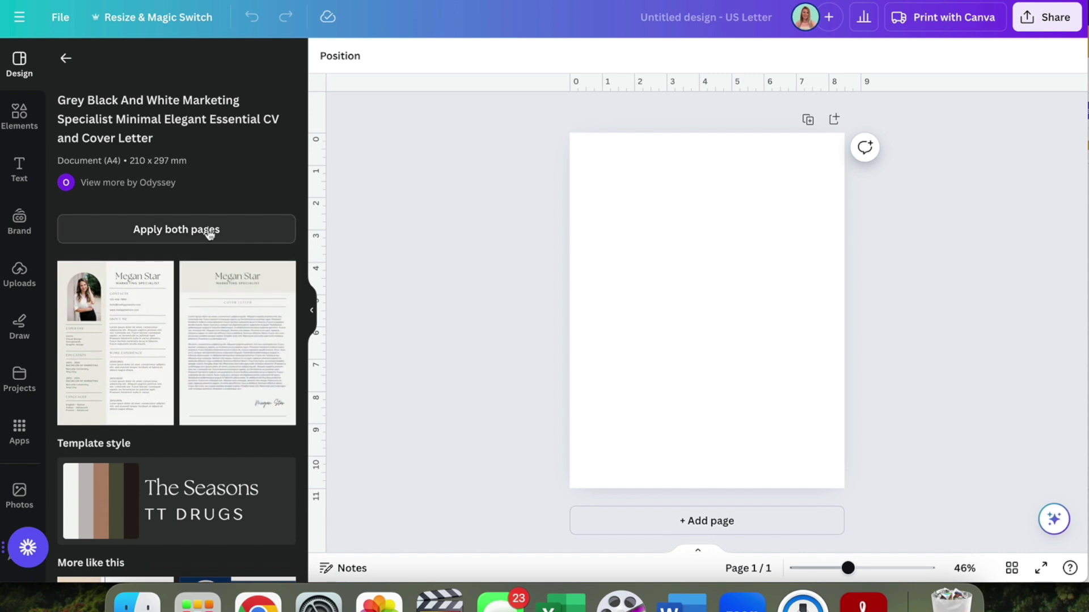
Step: Apply both pages of the marketing specialist CV template to the design
{"action": "left_click", "coordinate": [165, 234]}
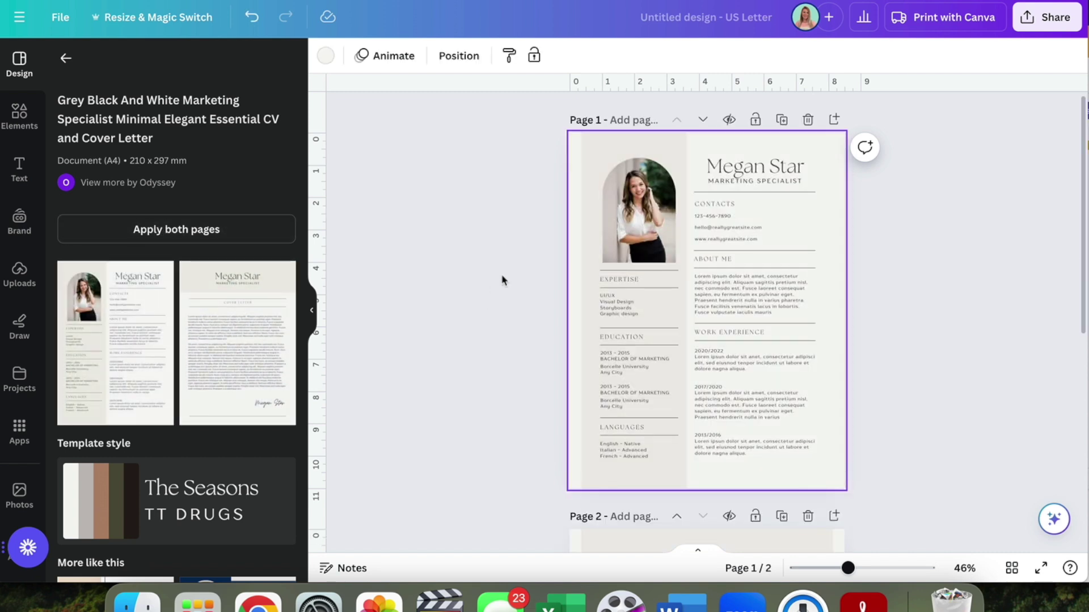
{"action": "scroll", "coordinate": [544, 255], "scroll_direction": "down", "scroll_amount": 7}
{"action": "scroll", "coordinate": [543, 255], "scroll_direction": "up", "scroll_amount": 7}
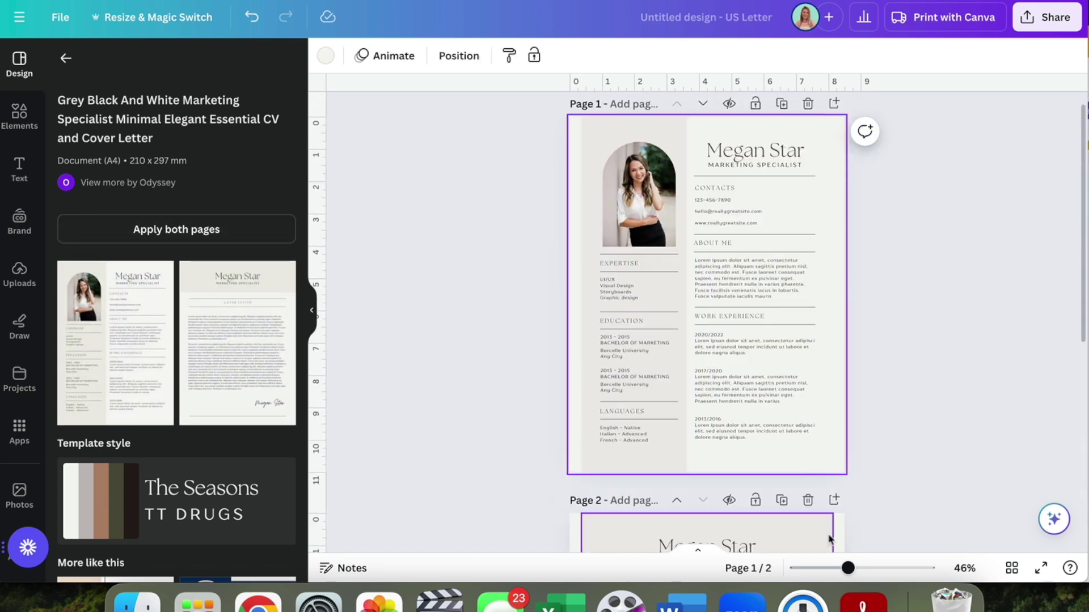
Step: Zoom out with the zoom slider so the whole resume page fits
{"action": "left_click_drag", "start_coordinate": [848, 569], "coordinate": [867, 569]}
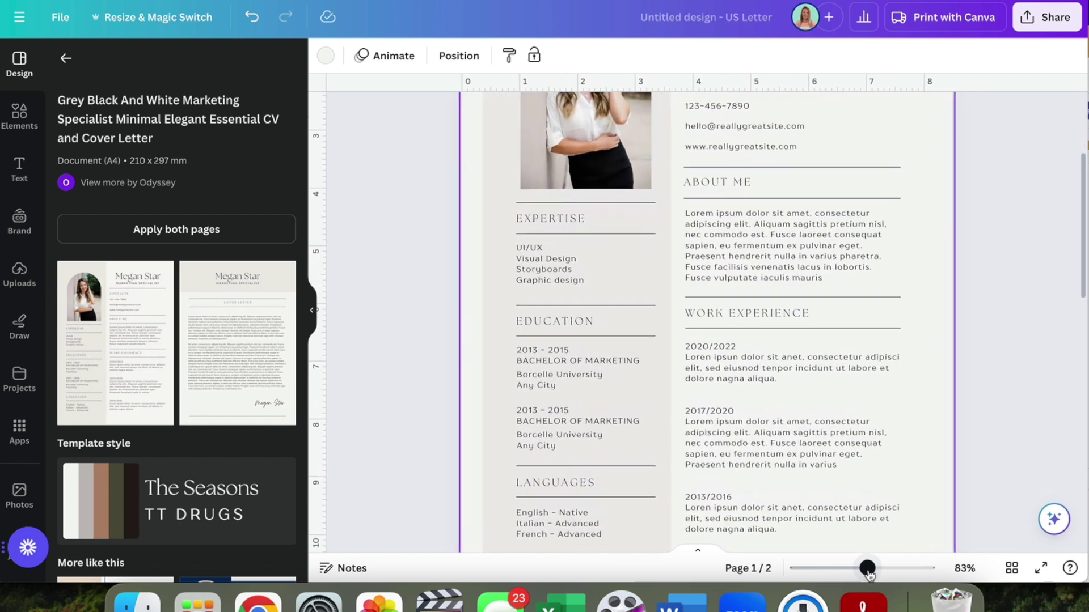
{"action": "scroll", "coordinate": [872, 350], "scroll_direction": "up", "scroll_amount": 3}
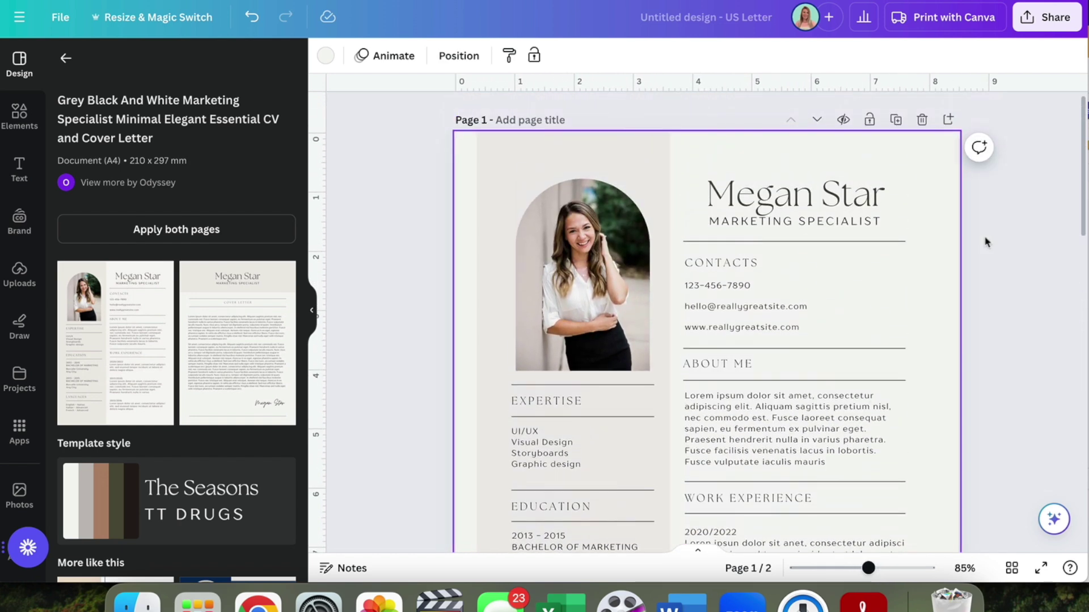
{"action": "left_click_drag", "start_coordinate": [868, 569], "coordinate": [855, 569]}
{"action": "scroll", "coordinate": [709, 363], "scroll_direction": "down", "scroll_amount": 3}
{"action": "scroll", "coordinate": [706, 360], "scroll_direction": "up", "scroll_amount": 3}
{"action": "scroll", "coordinate": [703, 358], "scroll_direction": "down", "scroll_amount": 1}
{"action": "scroll", "coordinate": [702, 356], "scroll_direction": "down", "scroll_amount": 1}
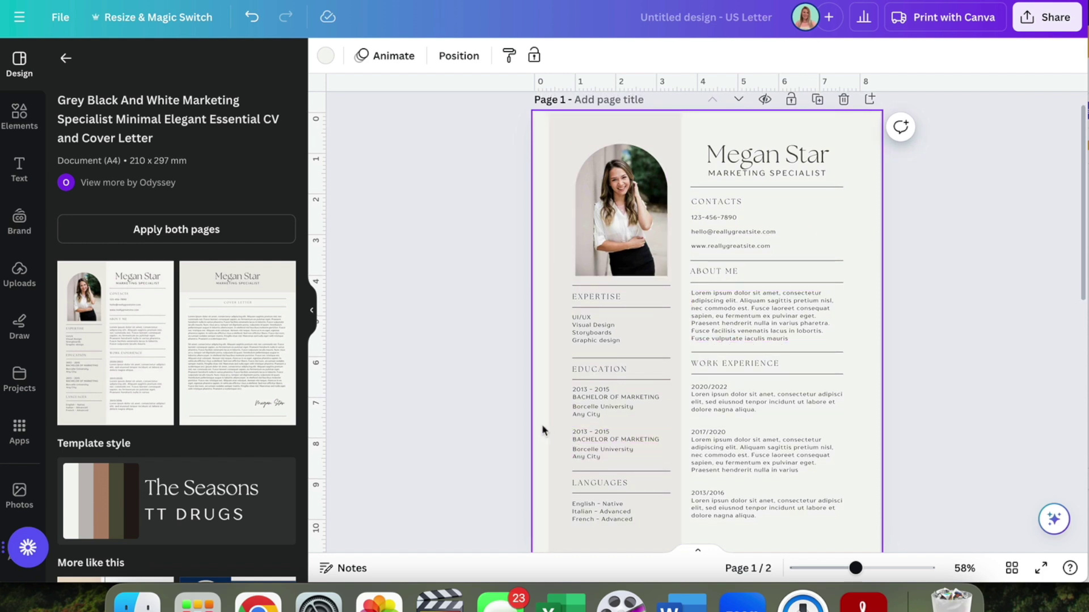
{"action": "scroll", "coordinate": [877, 311], "scroll_direction": "down", "scroll_amount": 1}
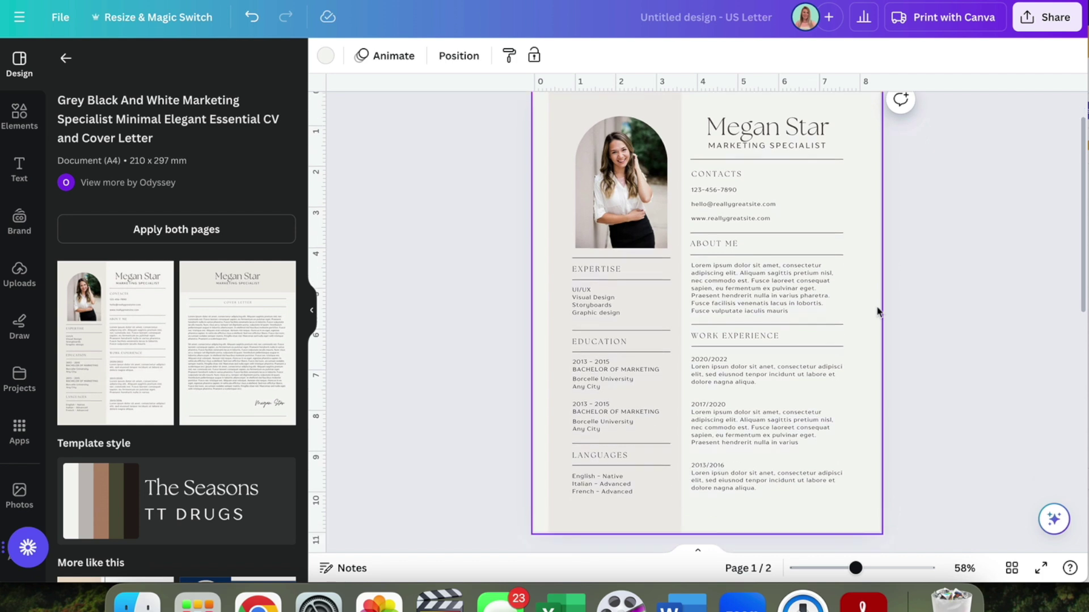
{"action": "scroll", "coordinate": [877, 311], "scroll_direction": "up", "scroll_amount": 1}
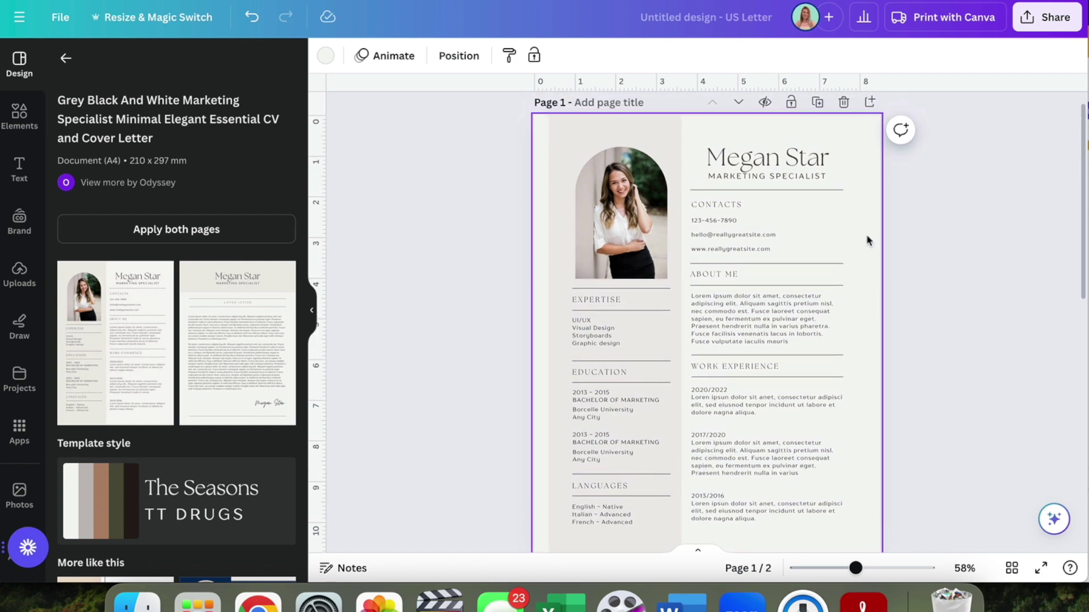
Step: Change page 1's background from #f6f5f3 to plain white, leaving the grey column
{"action": "left_click", "coordinate": [325, 57]}
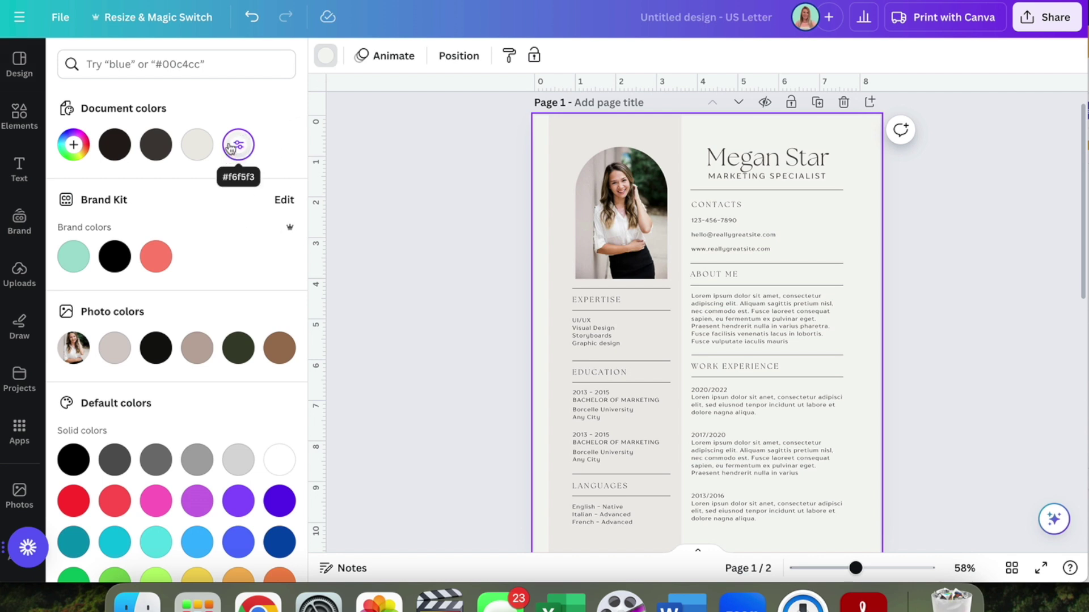
{"action": "scroll", "coordinate": [236, 204], "scroll_direction": "down", "scroll_amount": 2}
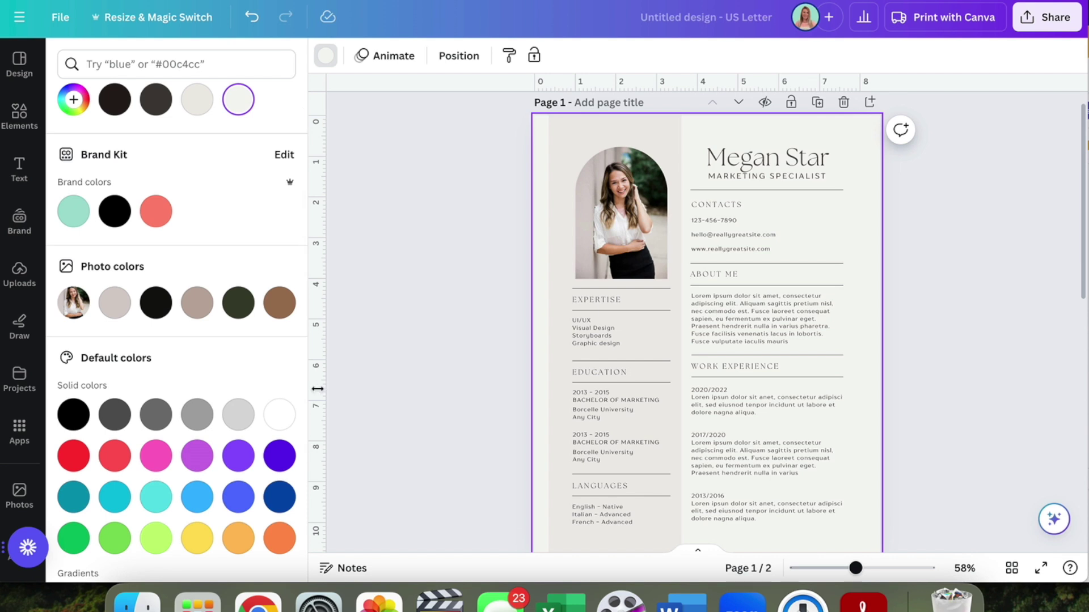
{"action": "left_click", "coordinate": [280, 415]}
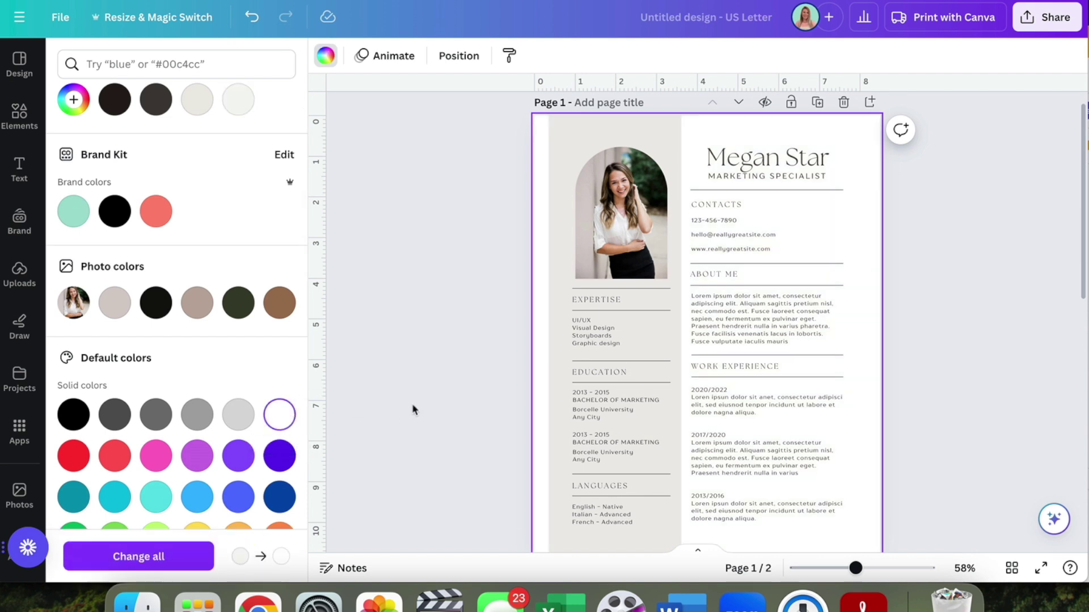
{"action": "left_click", "coordinate": [411, 403]}
{"action": "left_click", "coordinate": [566, 137]}
{"action": "left_click", "coordinate": [440, 237]}
{"action": "scroll", "coordinate": [440, 237], "scroll_direction": "down", "scroll_amount": 3}
{"action": "scroll", "coordinate": [440, 237], "scroll_direction": "up", "scroll_amount": 3}
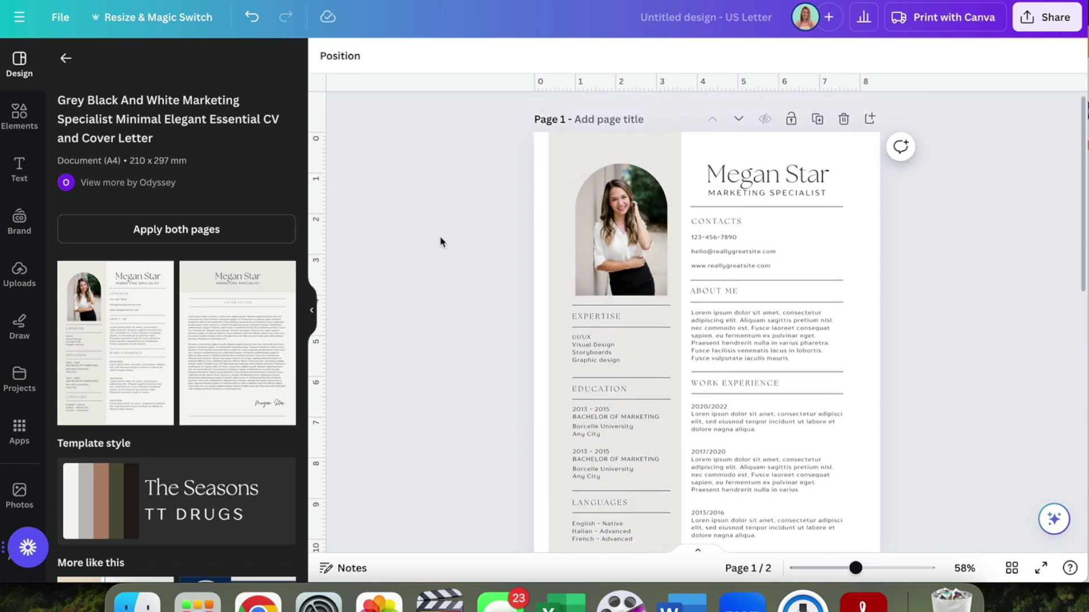
Step: Replace the sample portrait in the arched frame with the first uploaded photo
{"action": "scroll", "coordinate": [440, 242], "scroll_direction": "down", "scroll_amount": 1}
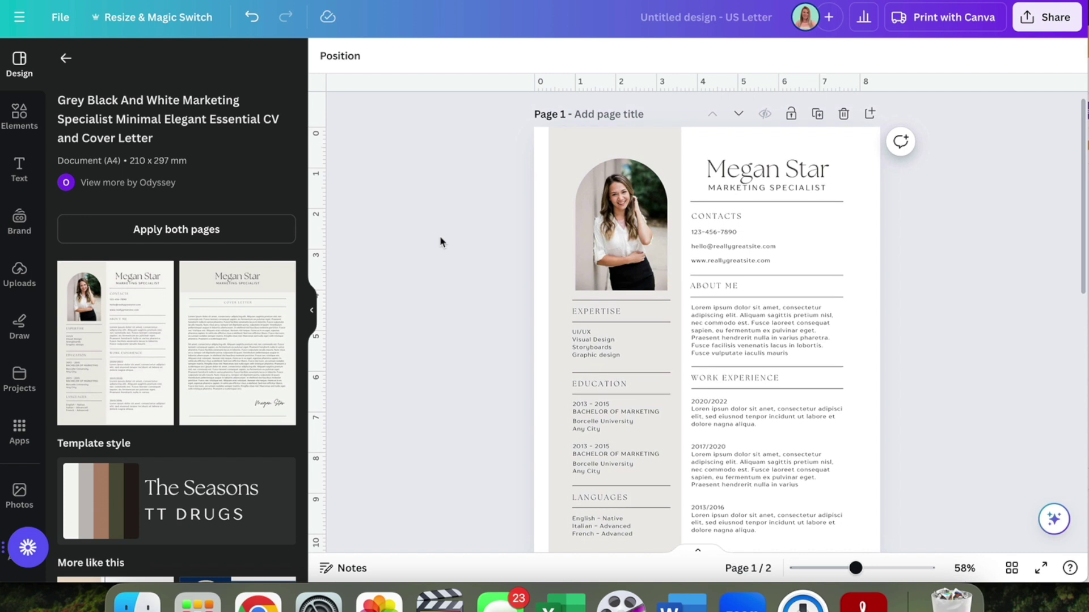
{"action": "left_click", "coordinate": [624, 229]}
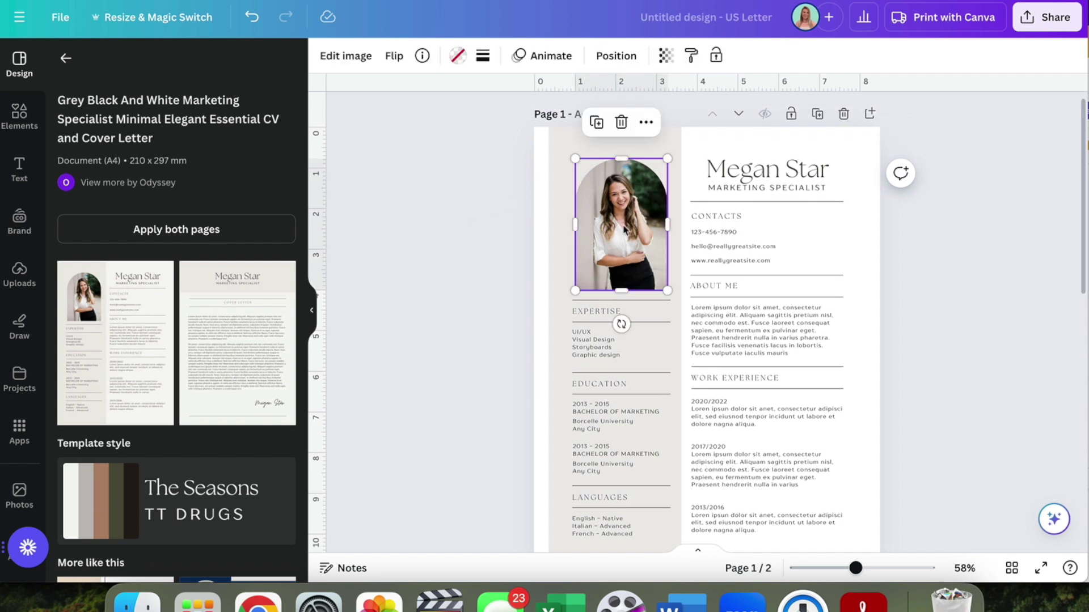
{"action": "left_click", "coordinate": [429, 238]}
{"action": "left_click", "coordinate": [19, 224]}
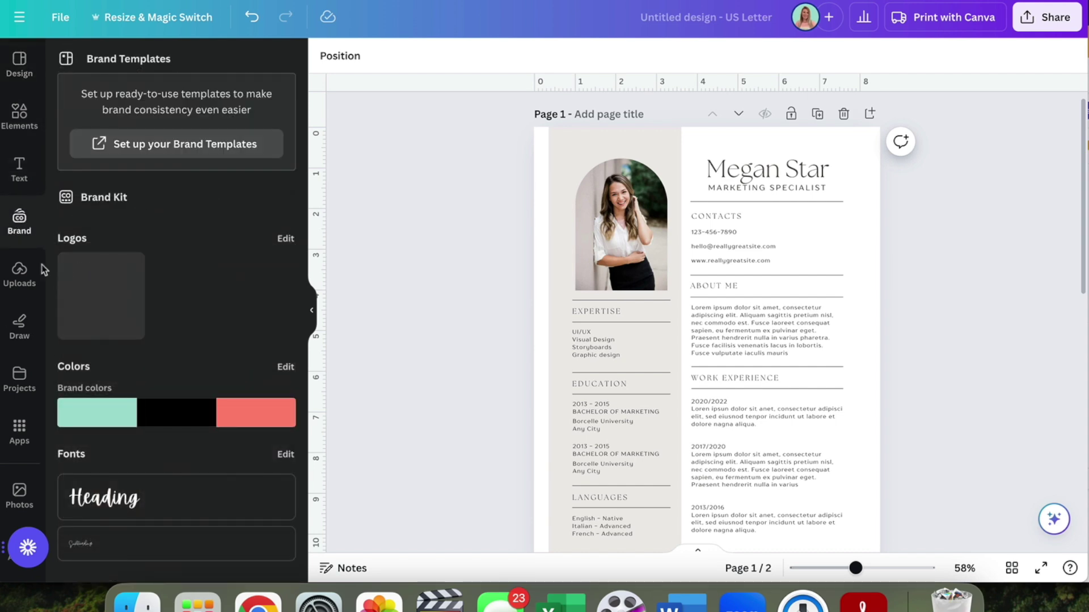
{"action": "left_click", "coordinate": [12, 278]}
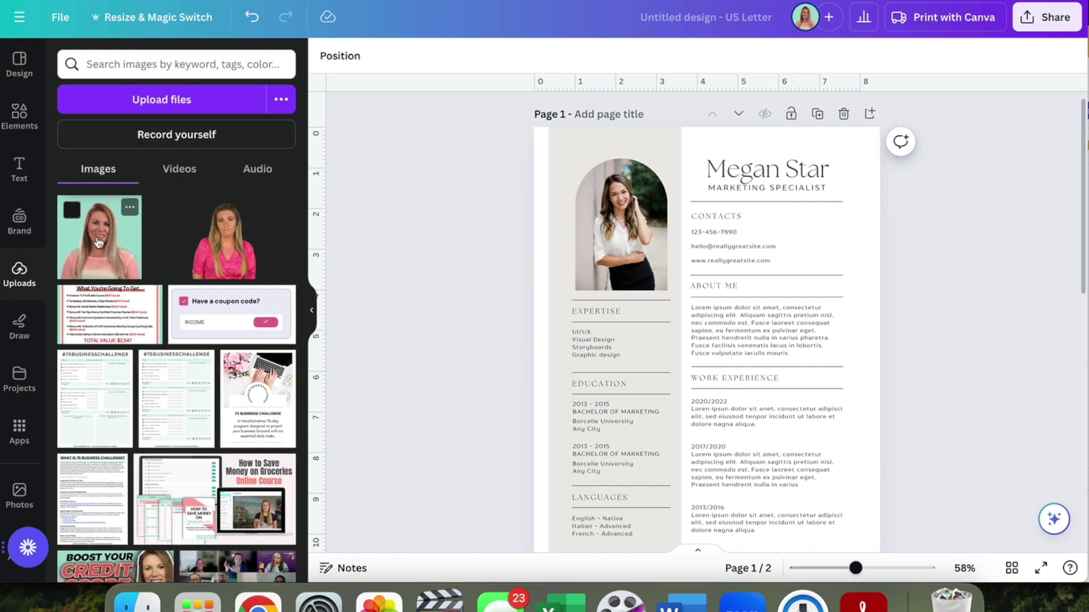
{"action": "left_click_drag", "start_coordinate": [100, 243], "coordinate": [621, 229]}
{"action": "left_click", "coordinate": [639, 267]}
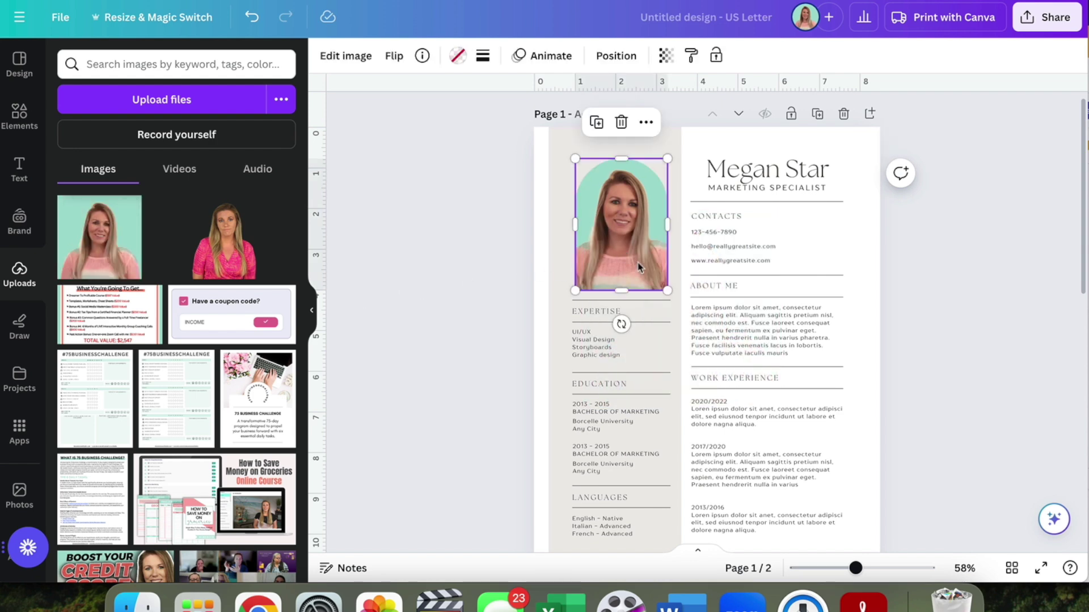
{"action": "left_click", "coordinate": [362, 60]}
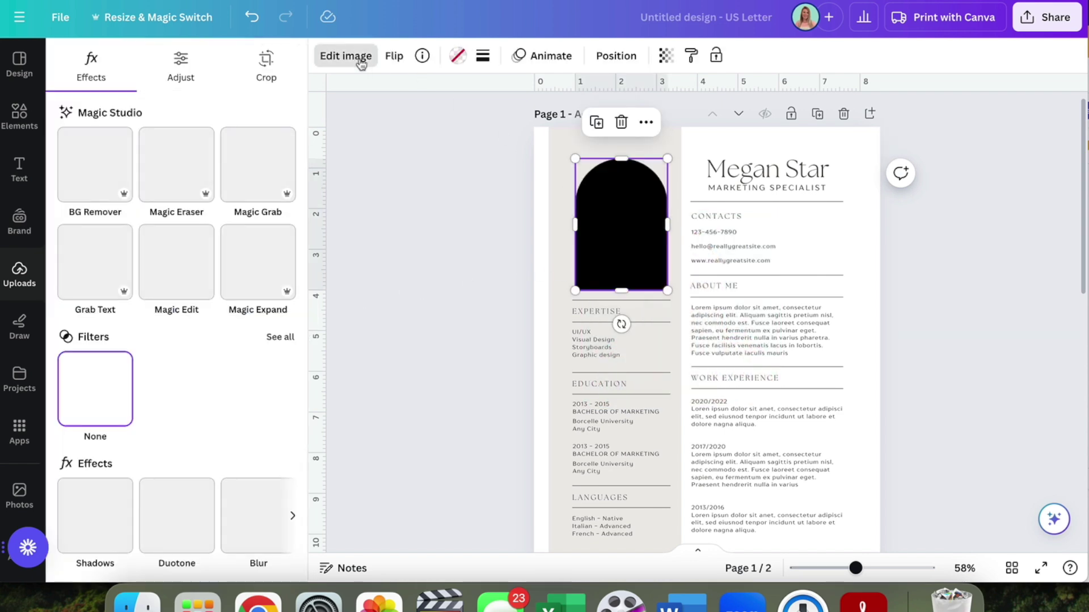
Step: Adjust the portrait to saturation -100, brightness 9 and contrast 11
{"action": "left_click", "coordinate": [180, 73]}
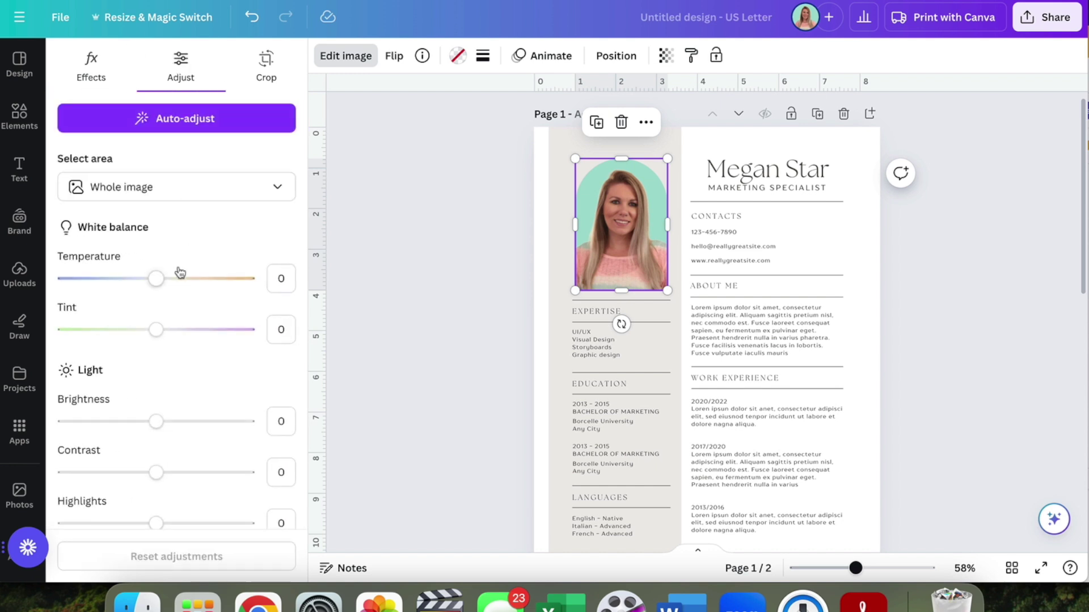
{"action": "scroll", "coordinate": [212, 343], "scroll_direction": "down", "scroll_amount": 1}
{"action": "scroll", "coordinate": [212, 344], "scroll_direction": "down", "scroll_amount": 8}
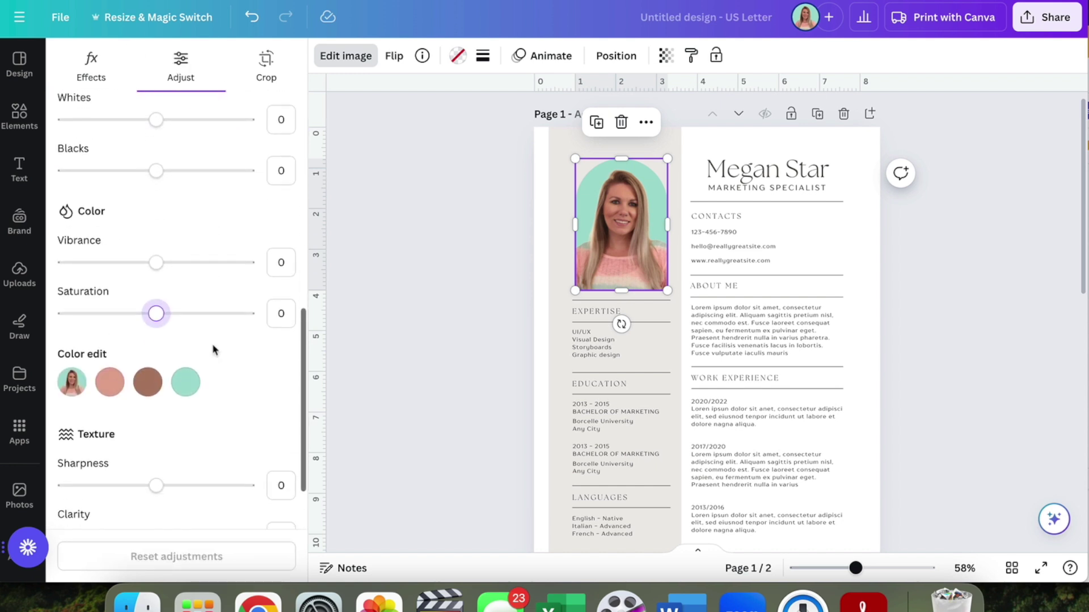
{"action": "scroll", "coordinate": [212, 349], "scroll_direction": "up", "scroll_amount": 1}
{"action": "left_click_drag", "start_coordinate": [156, 342], "coordinate": [44, 346]}
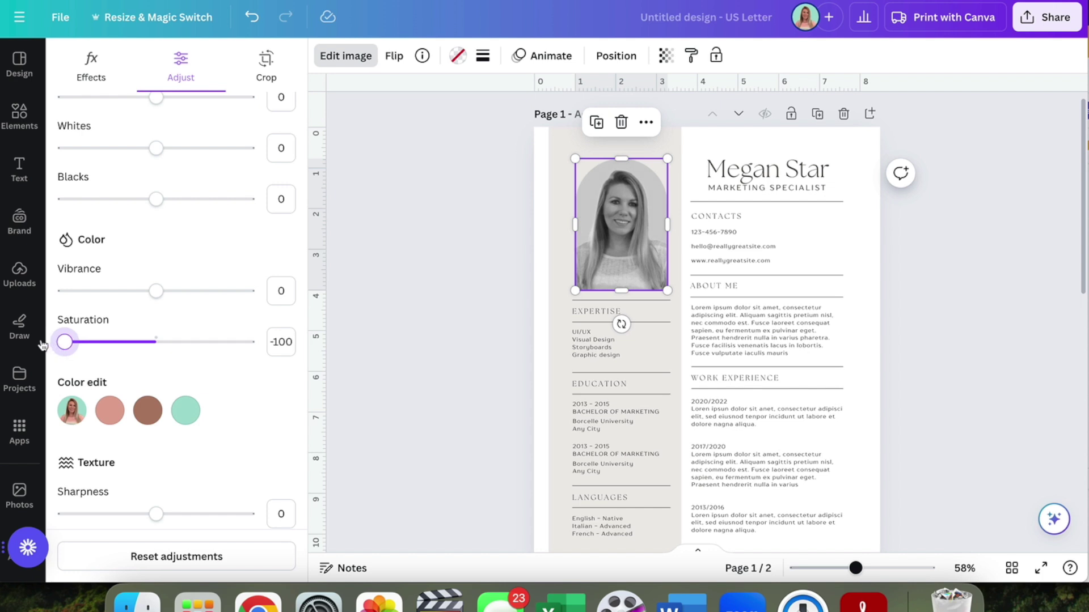
{"action": "scroll", "coordinate": [106, 286], "scroll_direction": "up", "scroll_amount": 6}
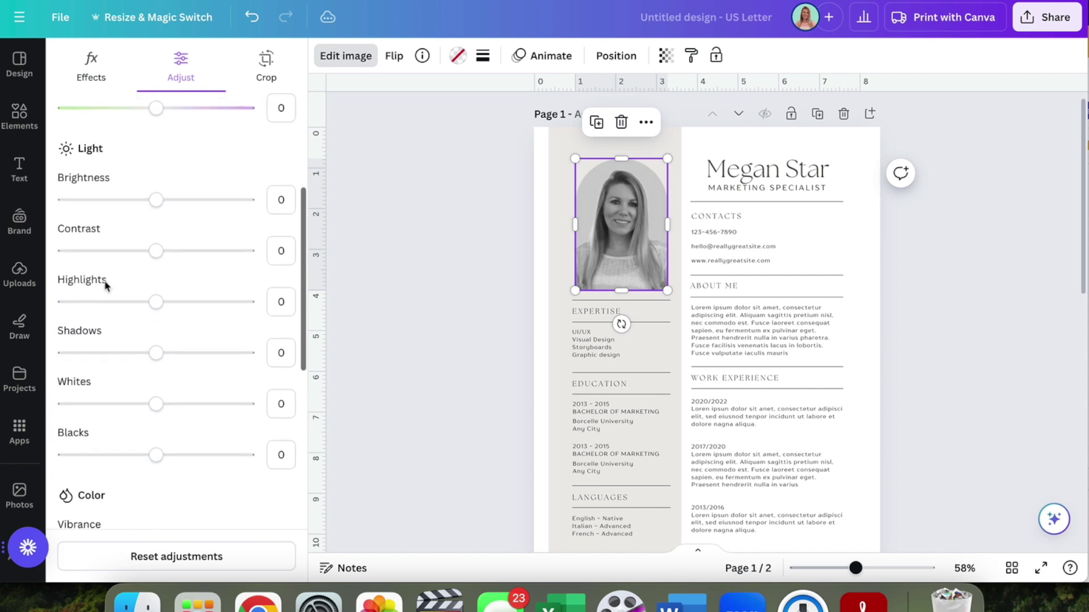
{"action": "left_click_drag", "start_coordinate": [156, 250], "coordinate": [165, 251]}
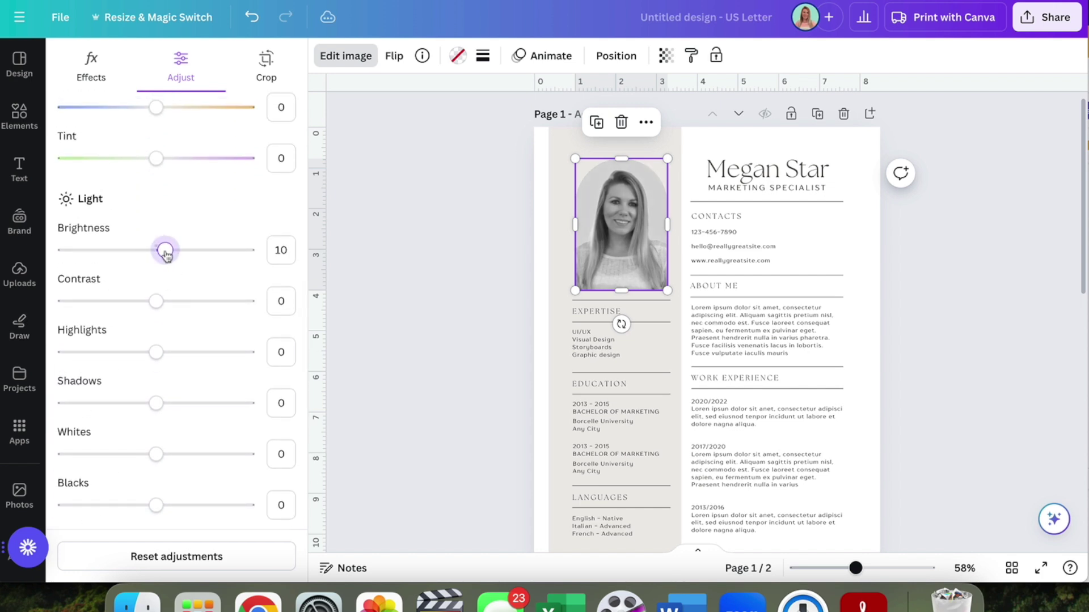
{"action": "left_click", "coordinate": [163, 305]}
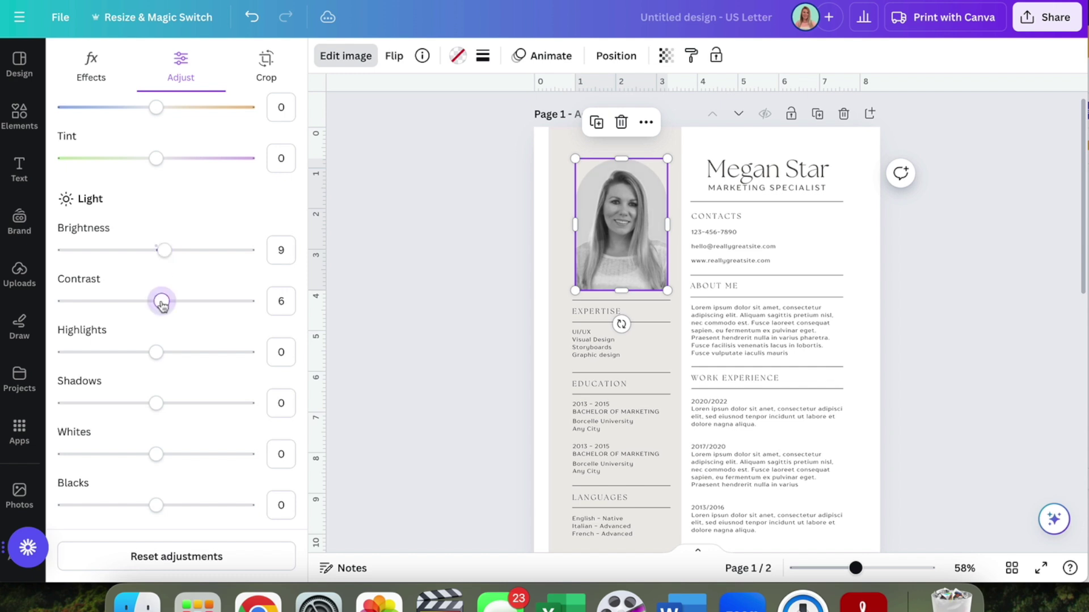
{"action": "left_click", "coordinate": [484, 310]}
{"action": "left_click", "coordinate": [602, 141]}
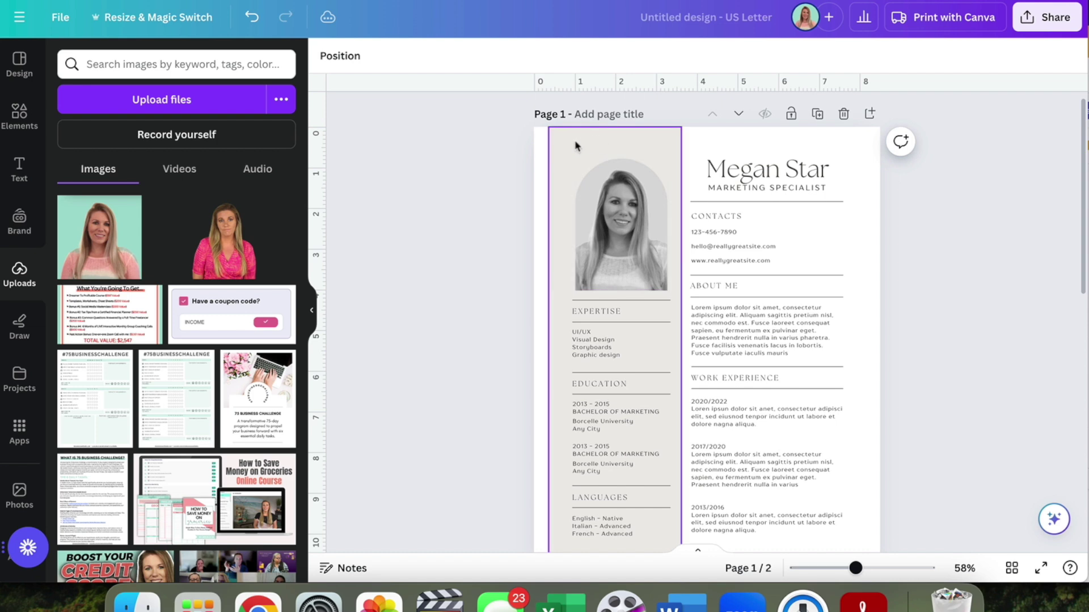
Step: Change the left column's fill to white, then bring up the profile photo's editing options
{"action": "left_click", "coordinate": [325, 55]}
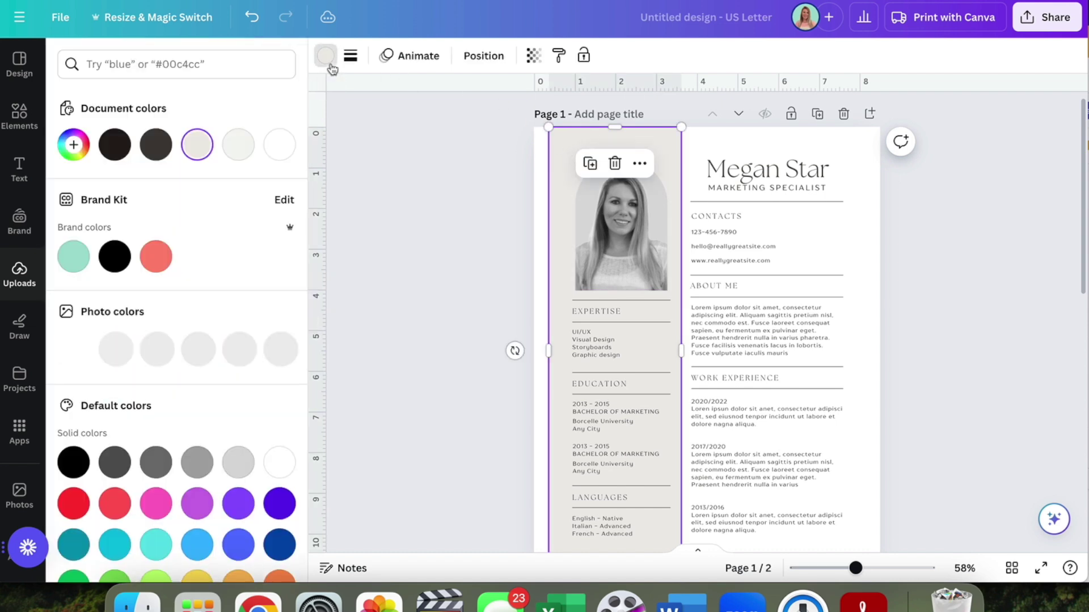
{"action": "left_click", "coordinate": [280, 146]}
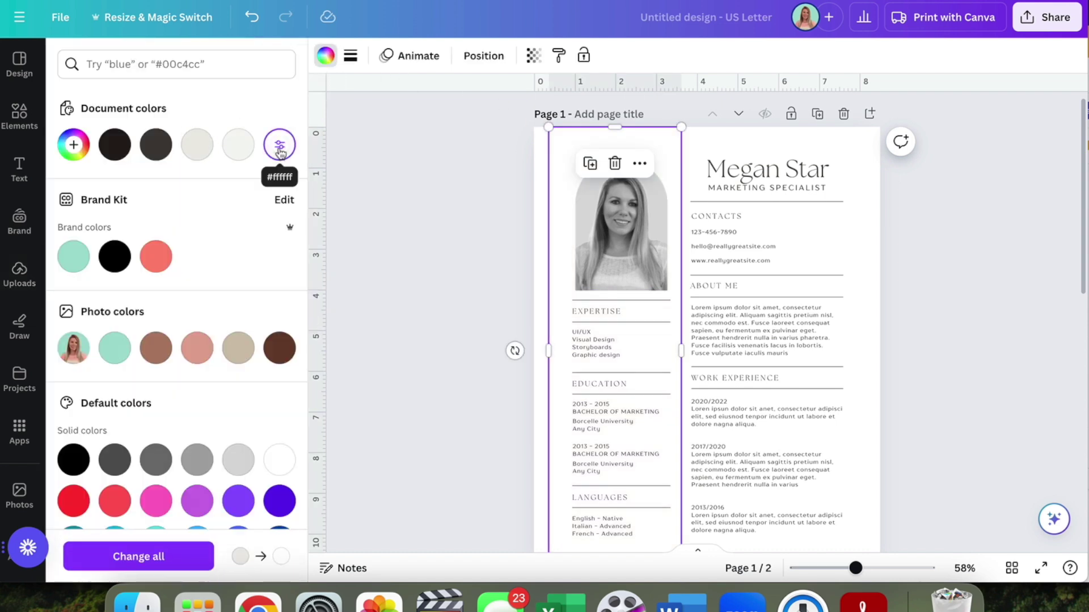
{"action": "left_click", "coordinate": [385, 233]}
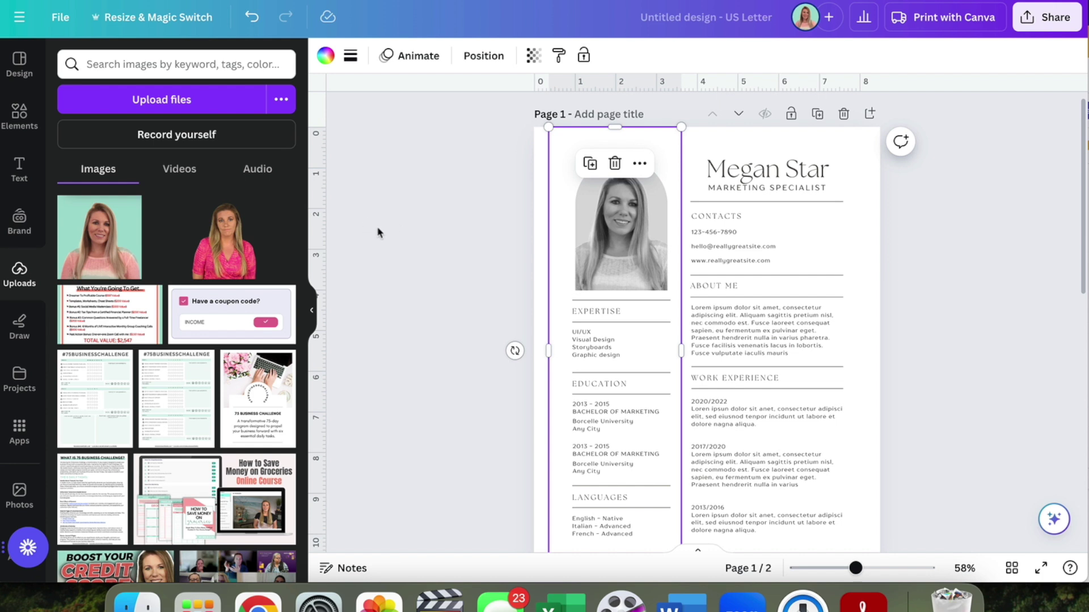
{"action": "left_click", "coordinate": [491, 57]}
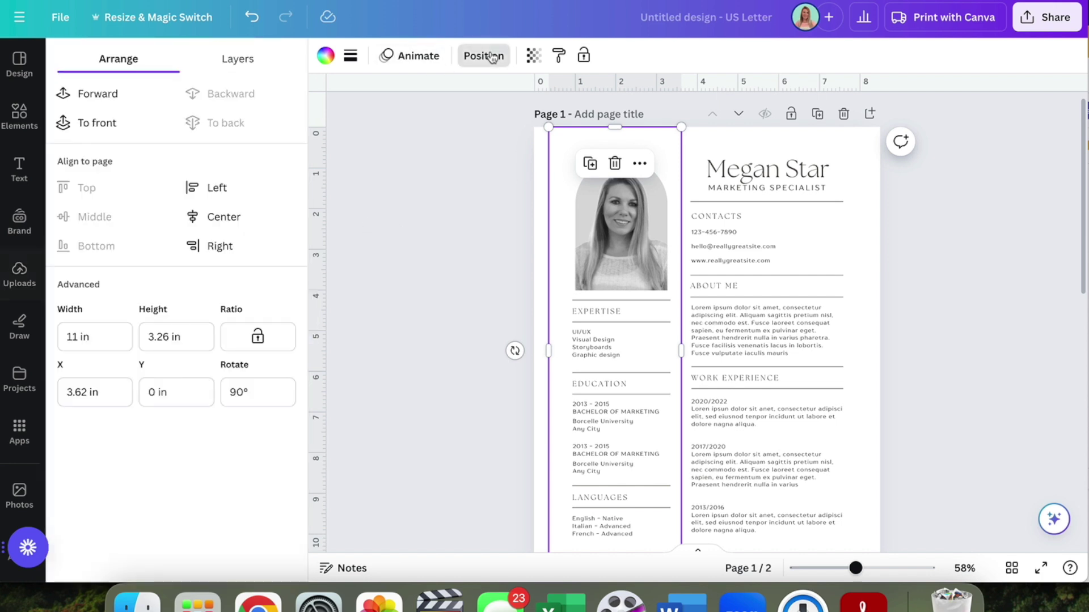
{"action": "left_click", "coordinate": [325, 55]}
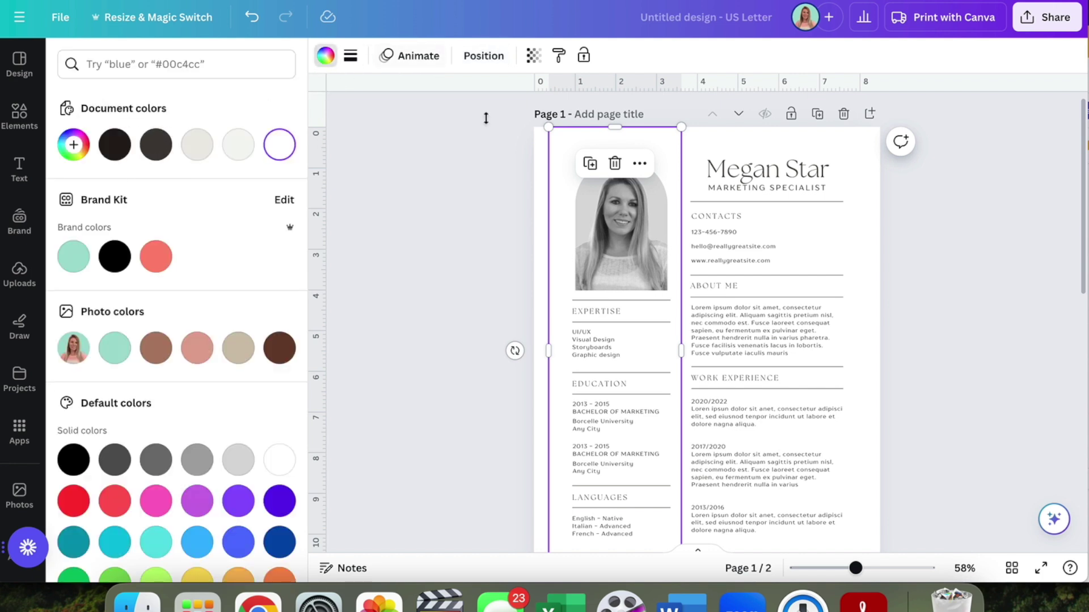
{"action": "left_click", "coordinate": [633, 235]}
{"action": "left_click", "coordinate": [345, 57]}
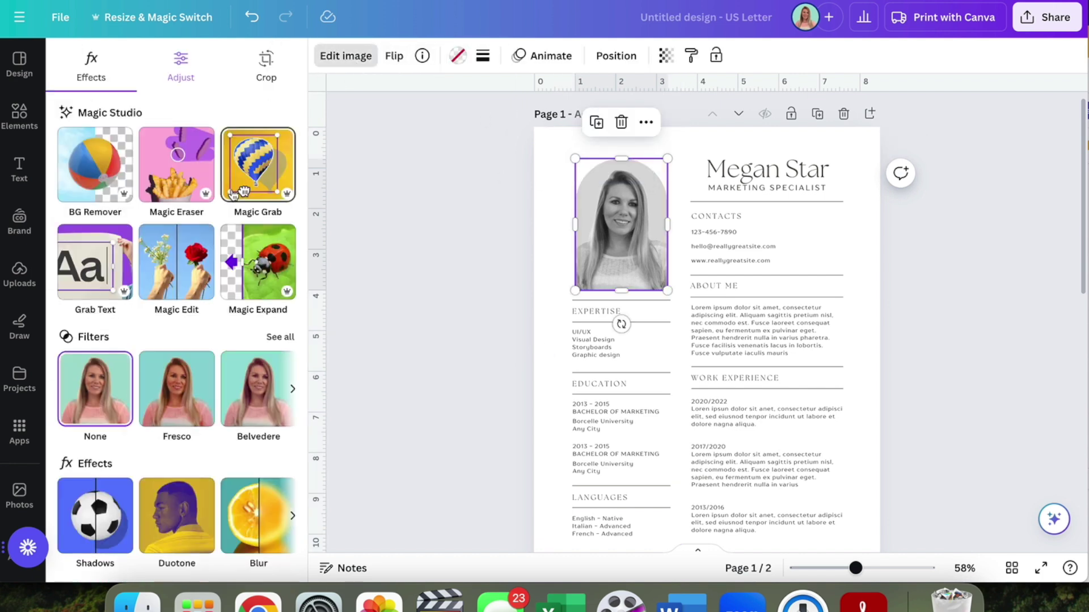
Step: Raise the profile photo's saturation from -100 to 2 to bring back its colour
{"action": "left_click", "coordinate": [180, 67]}
{"action": "scroll", "coordinate": [168, 363], "scroll_direction": "down", "scroll_amount": 2}
{"action": "scroll", "coordinate": [168, 363], "scroll_direction": "down", "scroll_amount": 10}
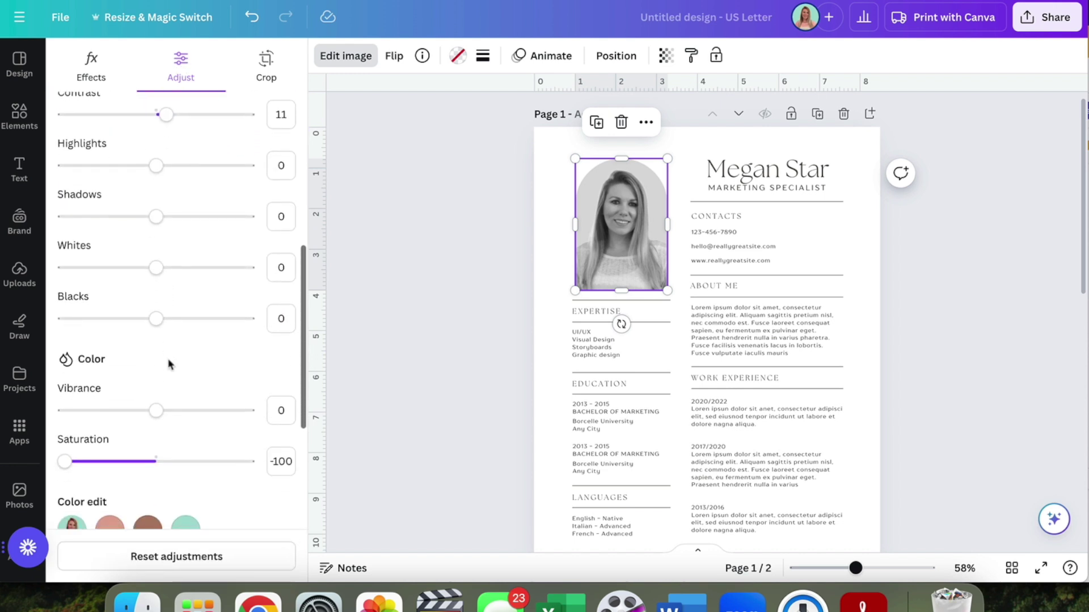
{"action": "left_click_drag", "start_coordinate": [86, 462], "coordinate": [160, 465]}
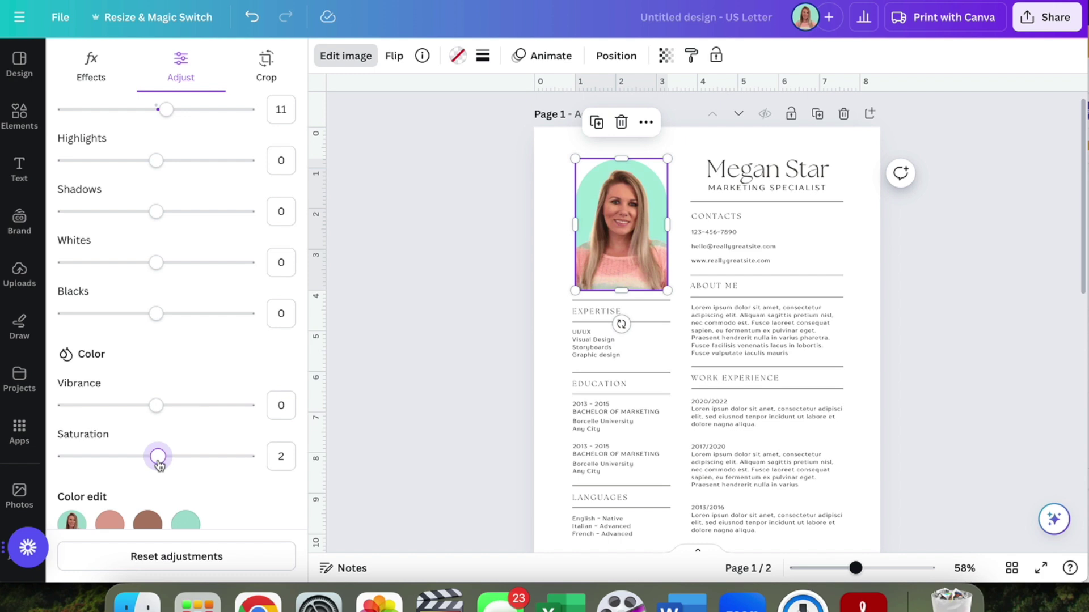
{"action": "left_click", "coordinate": [428, 302]}
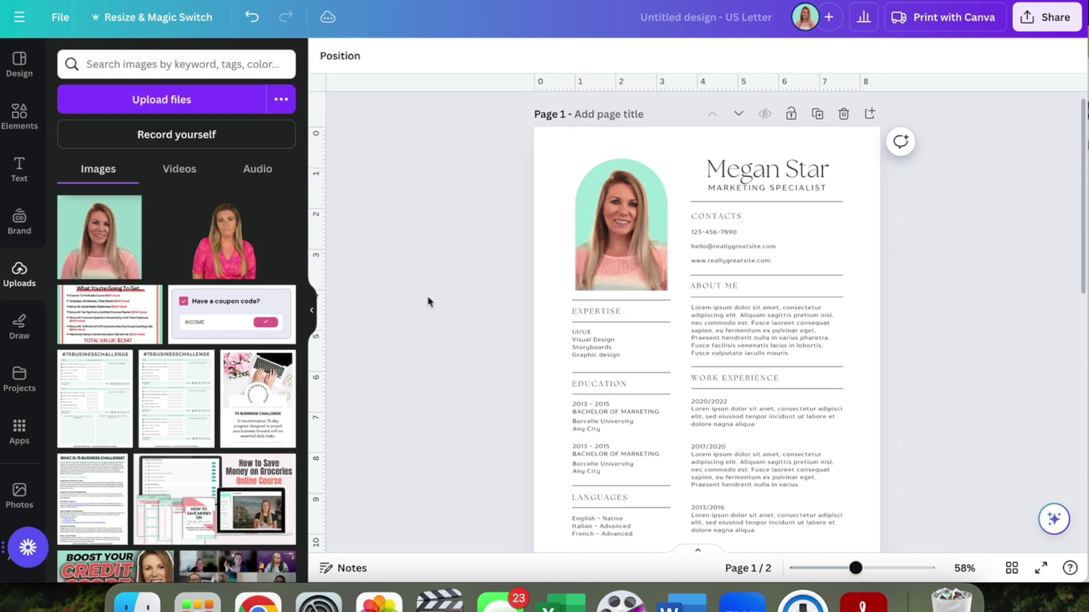
{"action": "scroll", "coordinate": [424, 261], "scroll_direction": "down", "scroll_amount": 5}
{"action": "scroll", "coordinate": [423, 261], "scroll_direction": "up", "scroll_amount": 5}
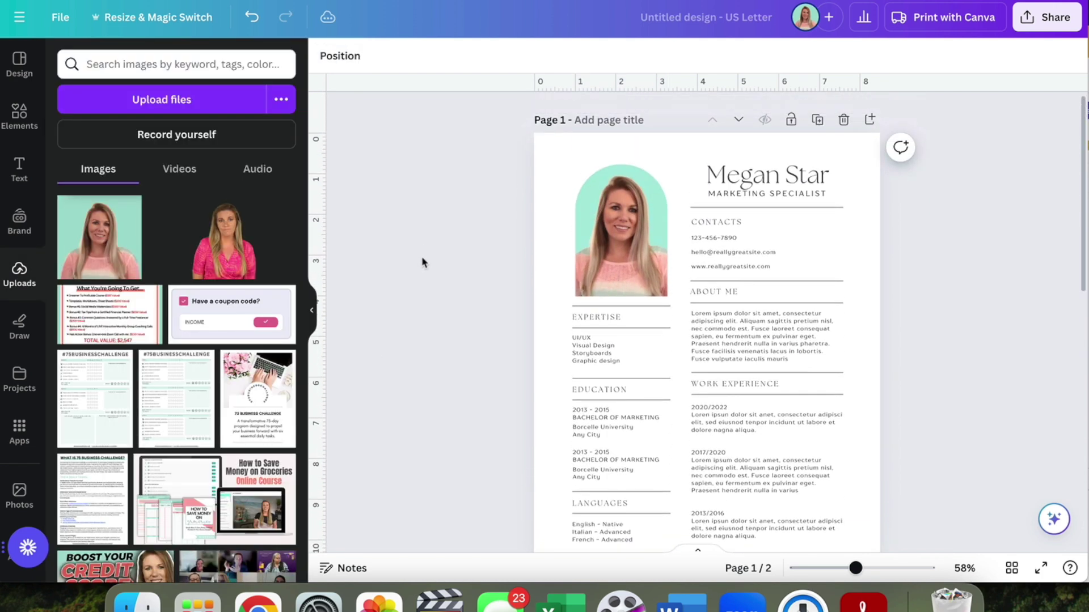
{"action": "scroll", "coordinate": [423, 262], "scroll_direction": "down", "scroll_amount": 1}
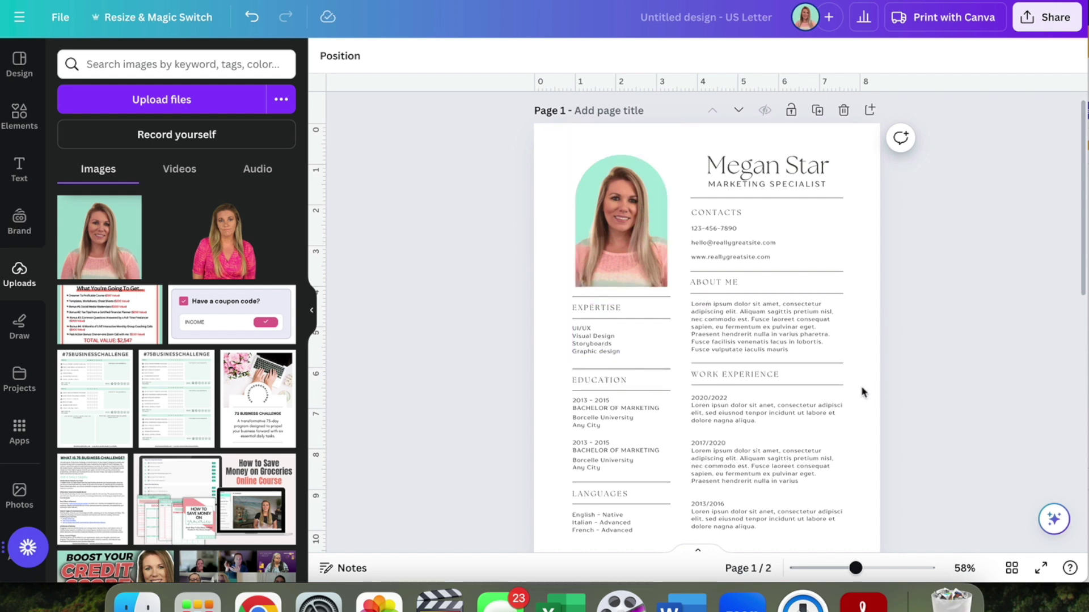
{"action": "scroll", "coordinate": [509, 391], "scroll_direction": "down", "scroll_amount": 4}
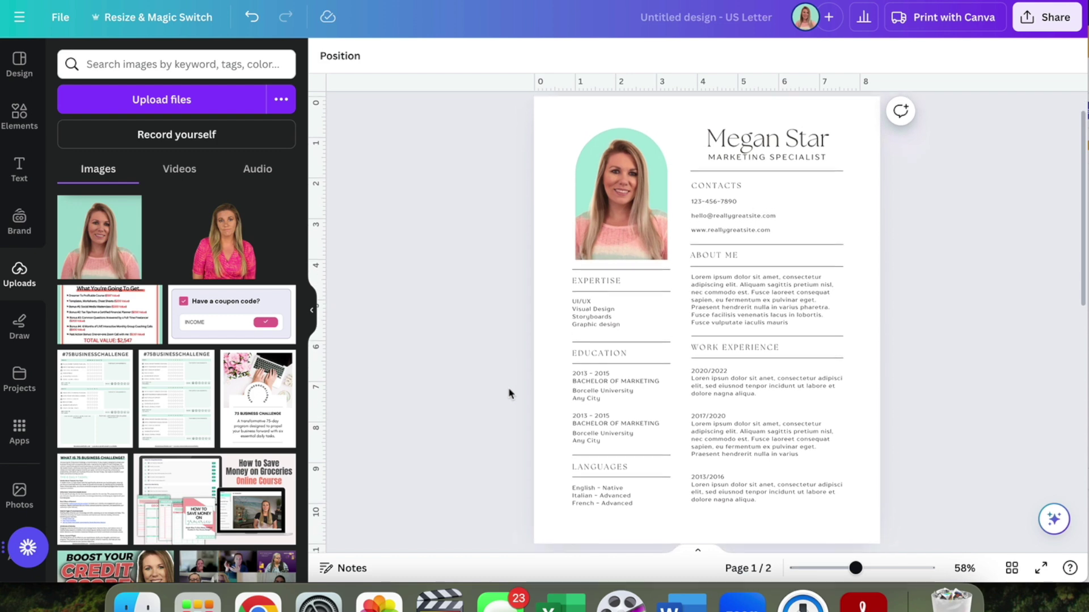
{"action": "left_click_drag", "start_coordinate": [856, 568], "coordinate": [860, 569]}
{"action": "scroll", "coordinate": [1012, 242], "scroll_direction": "down", "scroll_amount": 2}
{"action": "scroll", "coordinate": [1013, 242], "scroll_direction": "up", "scroll_amount": 2}
{"action": "scroll", "coordinate": [1013, 244], "scroll_direction": "up", "scroll_amount": 1}
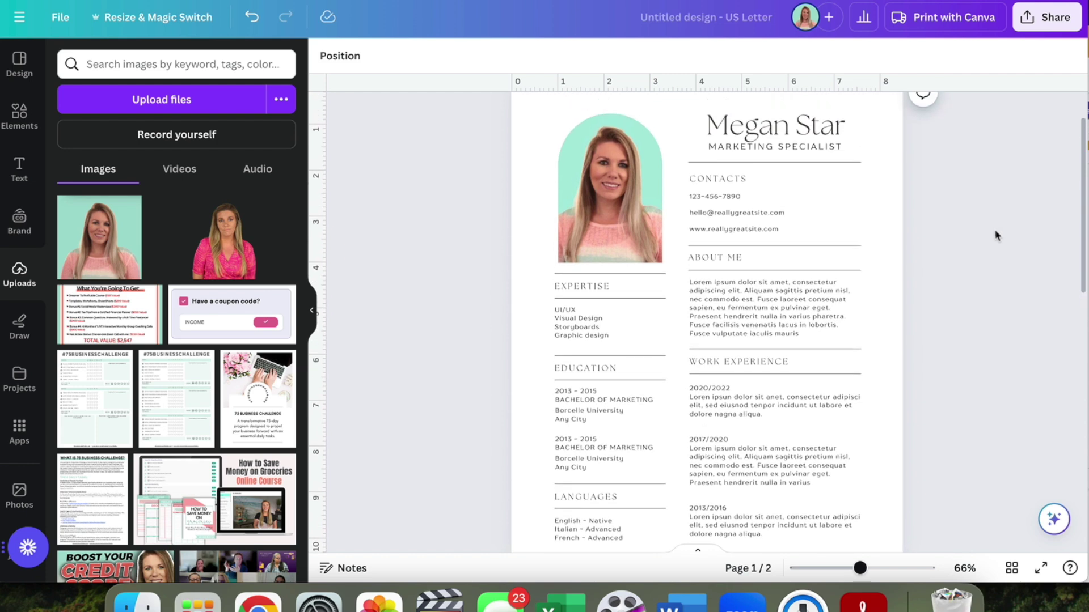
{"action": "left_click", "coordinate": [60, 17]}
{"action": "left_click", "coordinate": [246, 188]}
{"action": "left_click", "coordinate": [350, 191]}
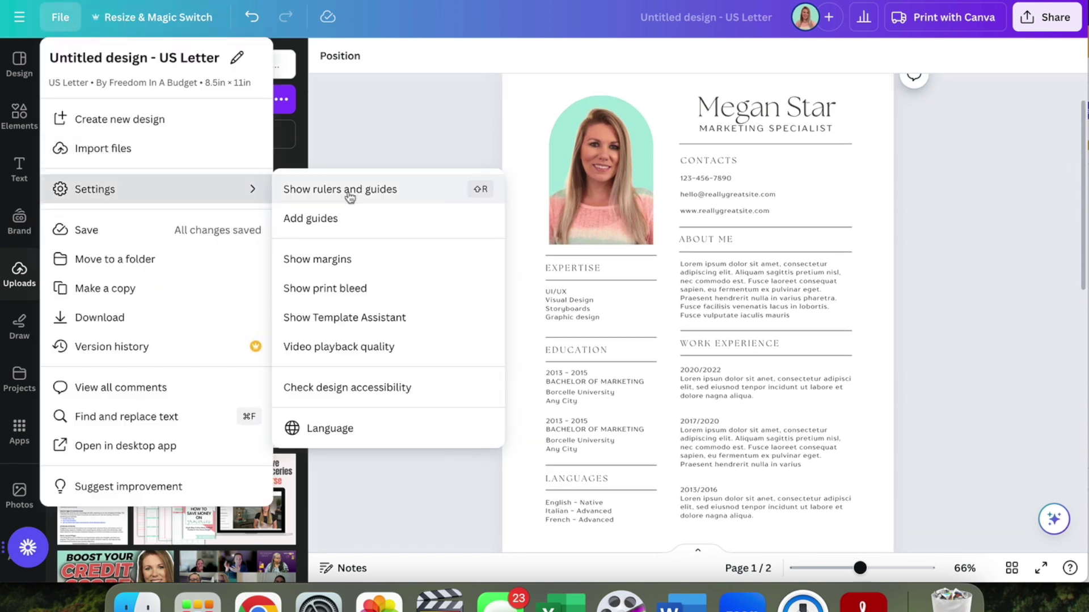
{"action": "left_click", "coordinate": [350, 192]}
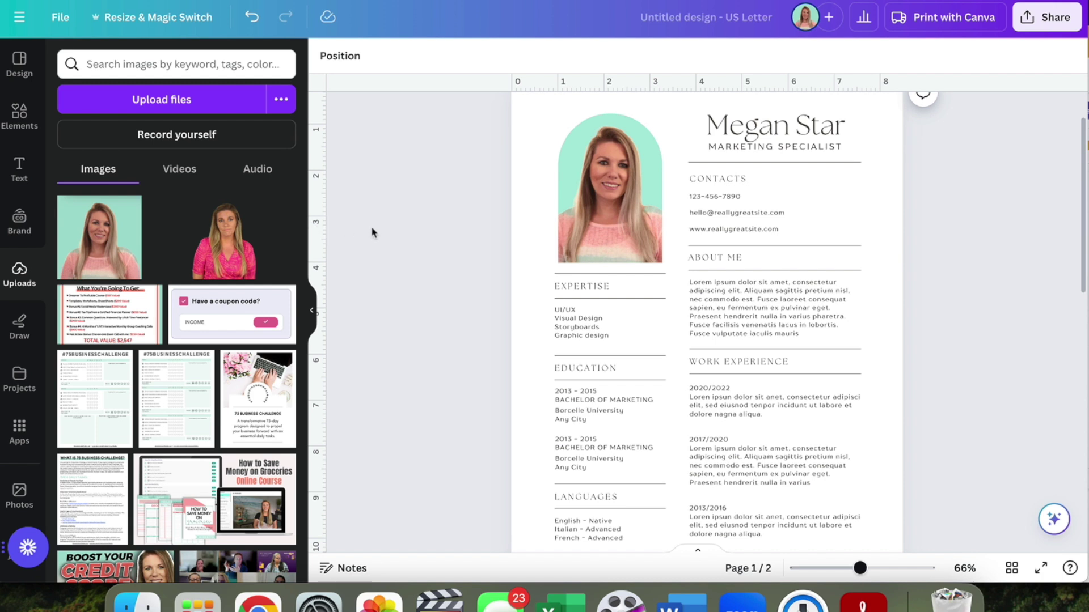
{"action": "left_click_drag", "start_coordinate": [324, 224], "coordinate": [537, 250]}
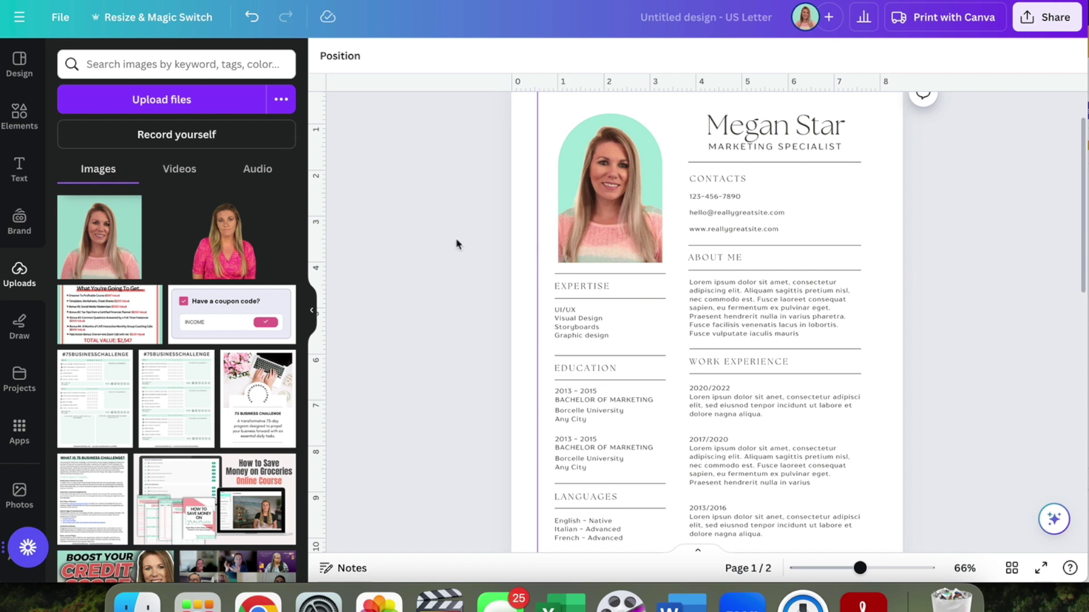
Step: Snap the left column and the profile photo to the left guide
{"action": "scroll", "coordinate": [457, 243], "scroll_direction": "down", "scroll_amount": 2}
{"action": "left_click_drag", "start_coordinate": [547, 141], "coordinate": [612, 487]}
{"action": "left_click", "coordinate": [469, 383]}
{"action": "scroll", "coordinate": [468, 380], "scroll_direction": "up", "scroll_amount": 4}
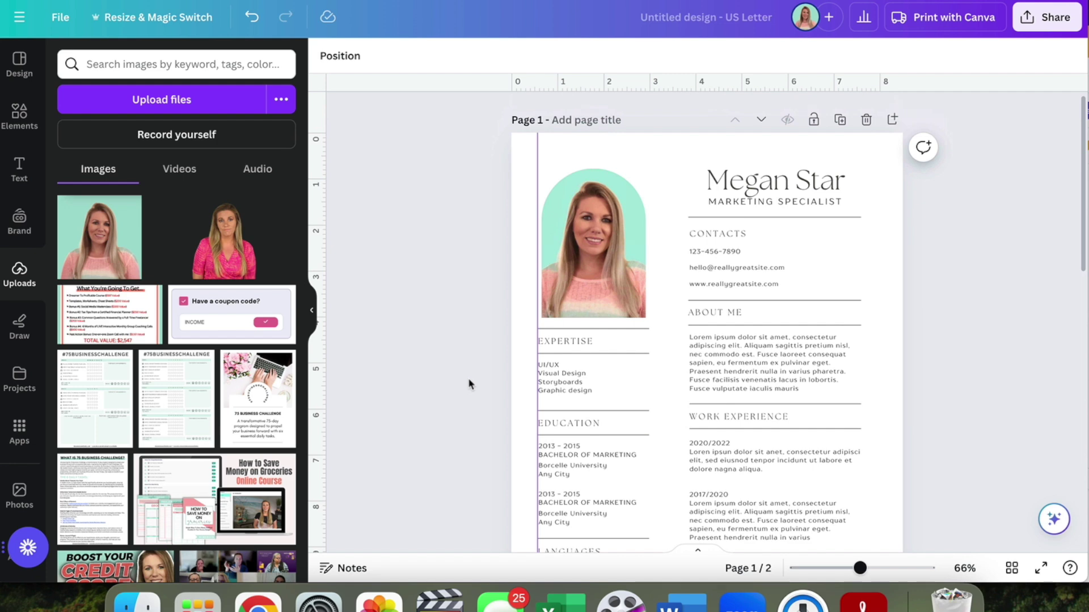
{"action": "scroll", "coordinate": [469, 381], "scroll_direction": "down", "scroll_amount": 3}
{"action": "scroll", "coordinate": [468, 382], "scroll_direction": "up", "scroll_amount": 2}
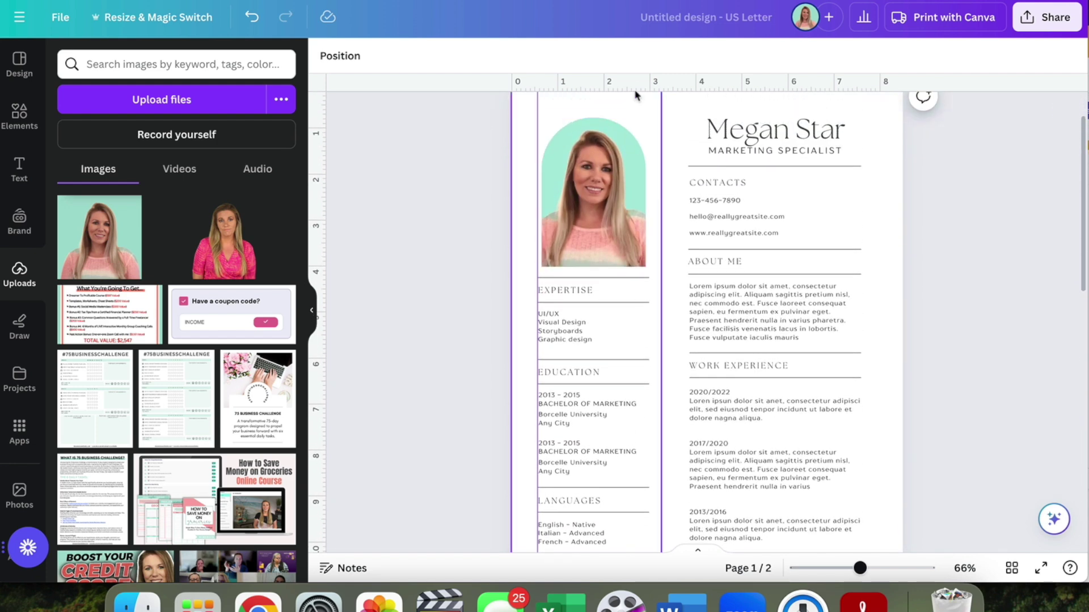
{"action": "left_click", "coordinate": [594, 184]}
{"action": "left_click_drag", "start_coordinate": [594, 184], "coordinate": [591, 185]}
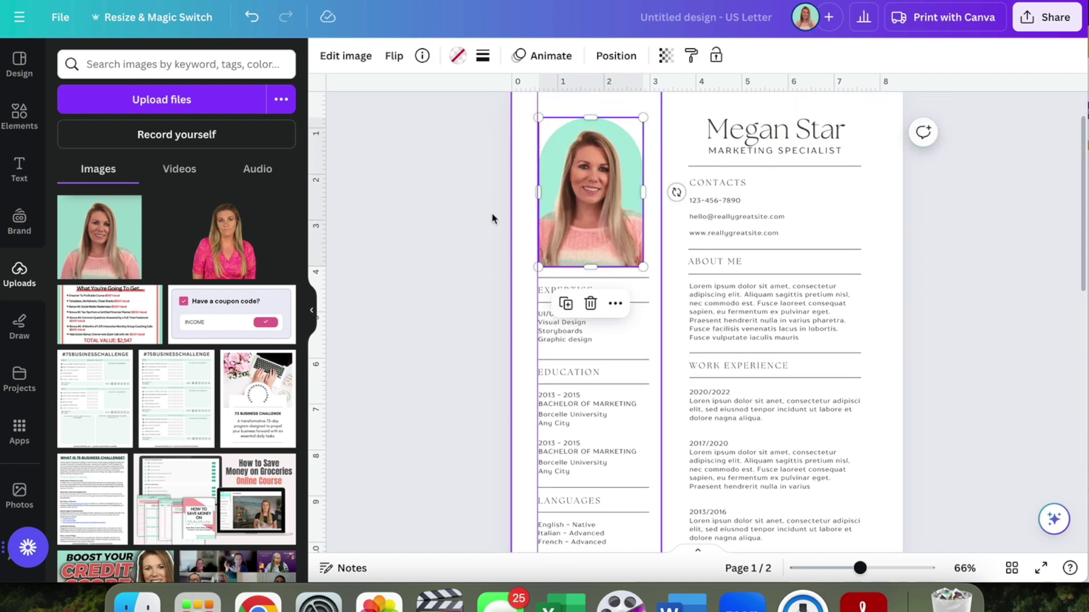
{"action": "left_click", "coordinate": [458, 223]}
Step: Add a second vertical guide near 7.9 in and select the right column
{"action": "scroll", "coordinate": [459, 233], "scroll_direction": "down", "scroll_amount": 2}
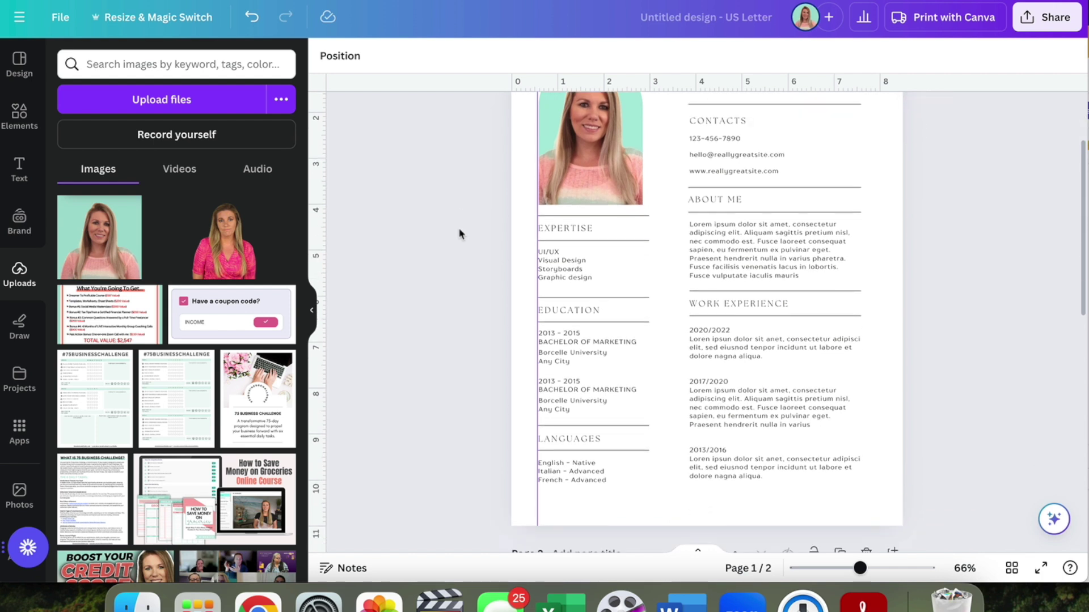
{"action": "left_click_drag", "start_coordinate": [324, 249], "coordinate": [878, 221]}
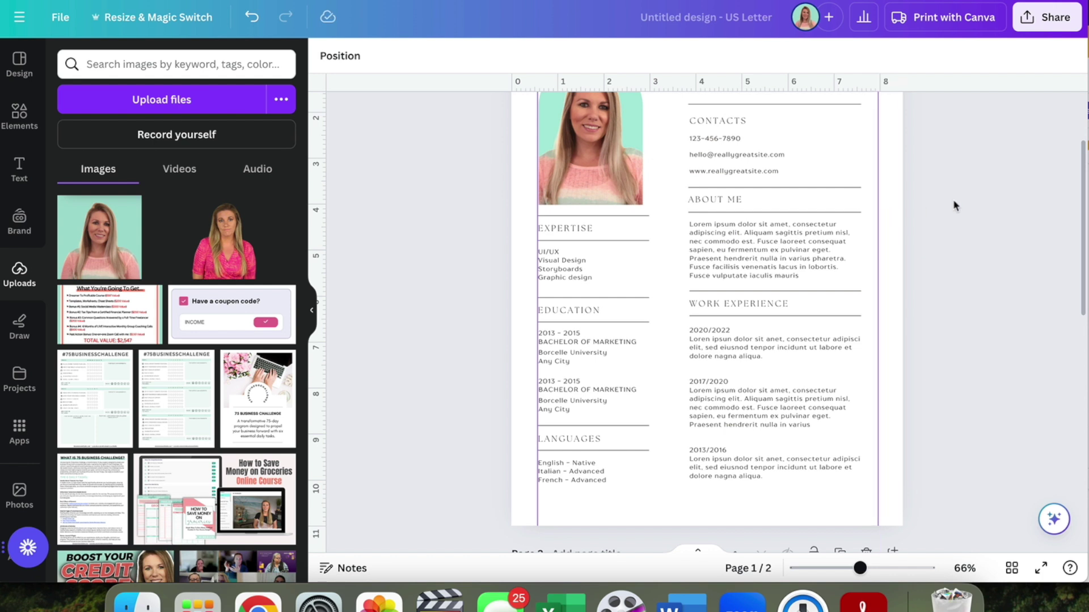
{"action": "scroll", "coordinate": [954, 193], "scroll_direction": "up", "scroll_amount": 2}
{"action": "left_click_drag", "start_coordinate": [907, 124], "coordinate": [801, 480]}
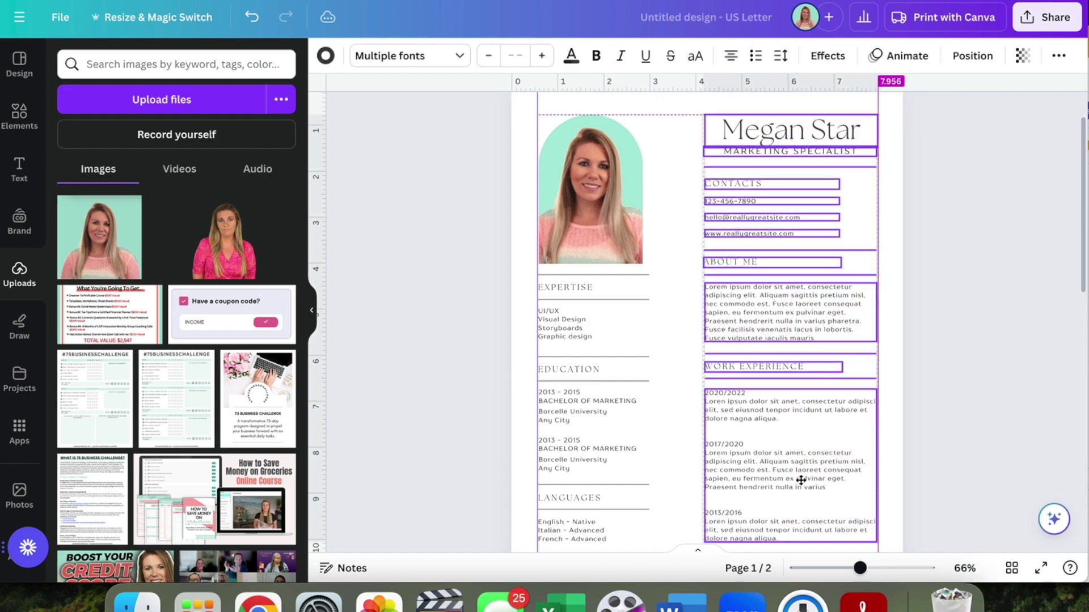
{"action": "left_click", "coordinate": [990, 434]}
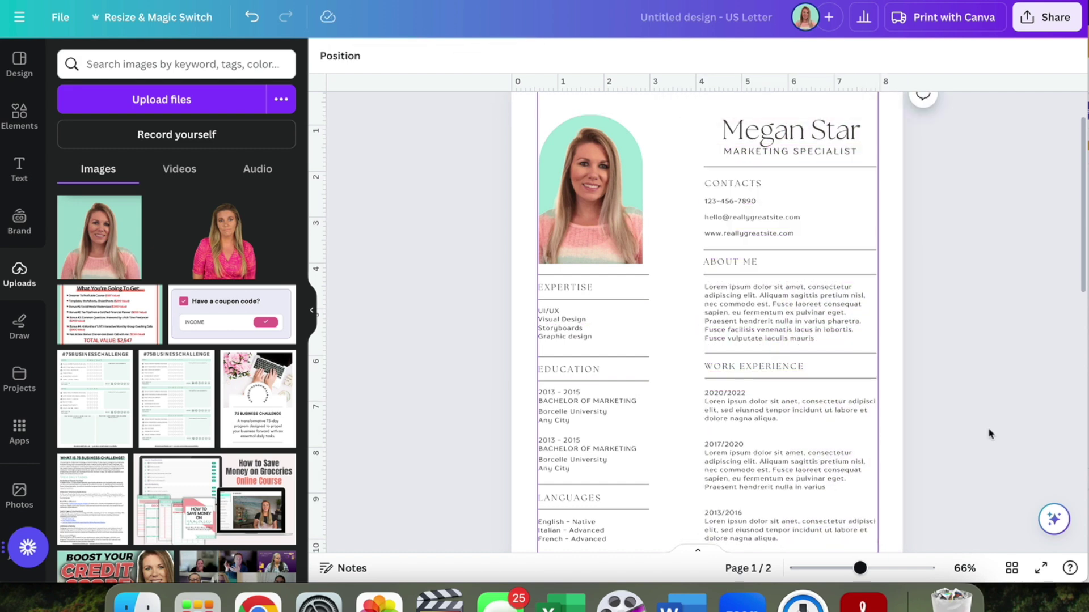
{"action": "right_click", "coordinate": [992, 347]}
{"action": "left_click", "coordinate": [730, 258]}
{"action": "scroll", "coordinate": [442, 221], "scroll_direction": "down", "scroll_amount": 2}
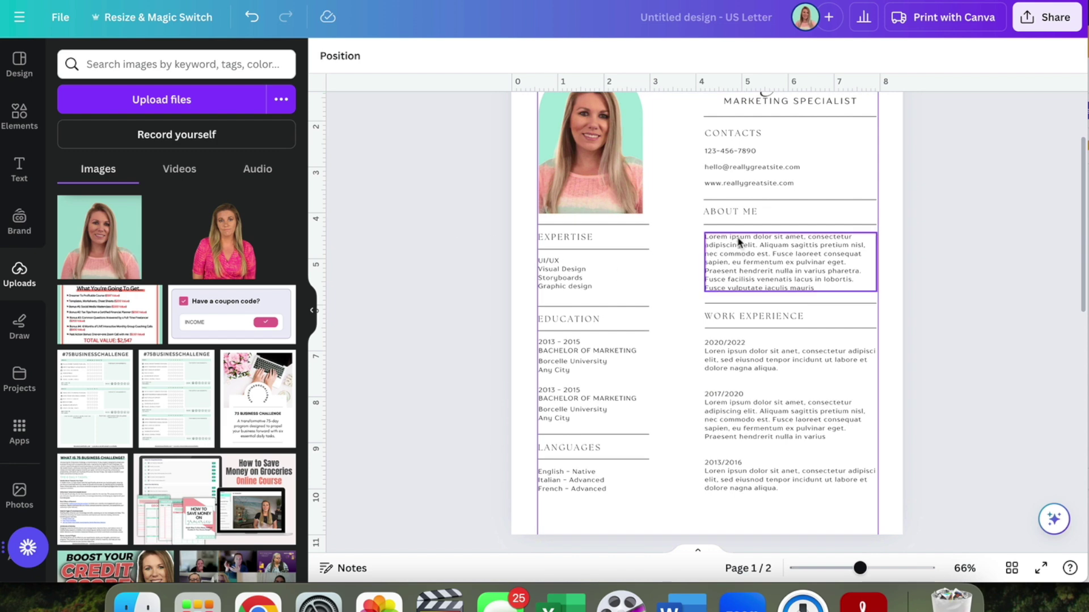
{"action": "left_click_drag", "start_coordinate": [860, 569], "coordinate": [871, 571]}
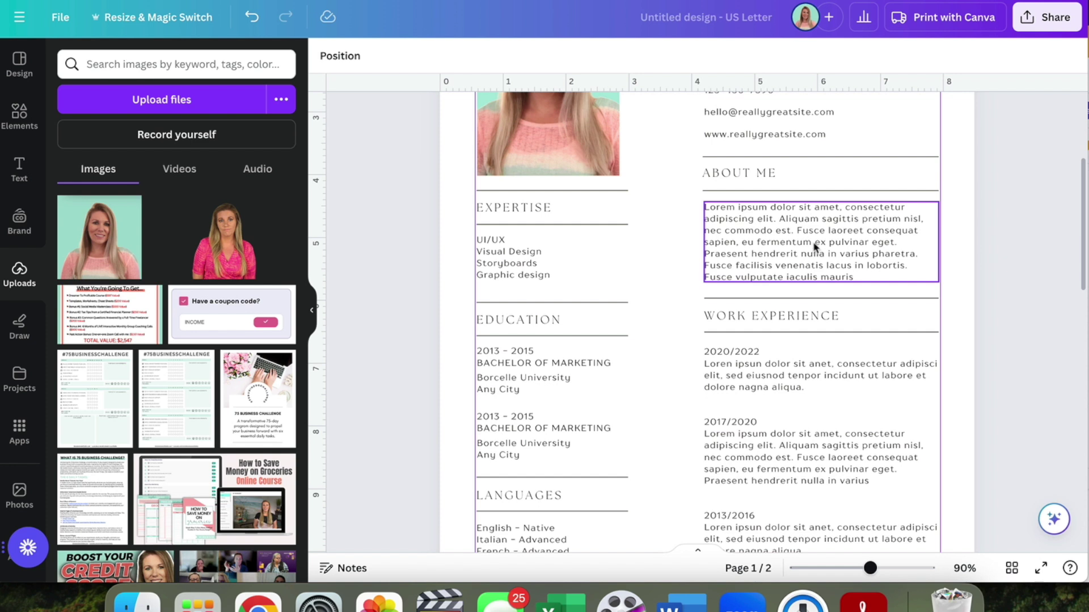
{"action": "scroll", "coordinate": [771, 355], "scroll_direction": "down", "scroll_amount": 2}
{"action": "scroll", "coordinate": [771, 355], "scroll_direction": "up", "scroll_amount": 7}
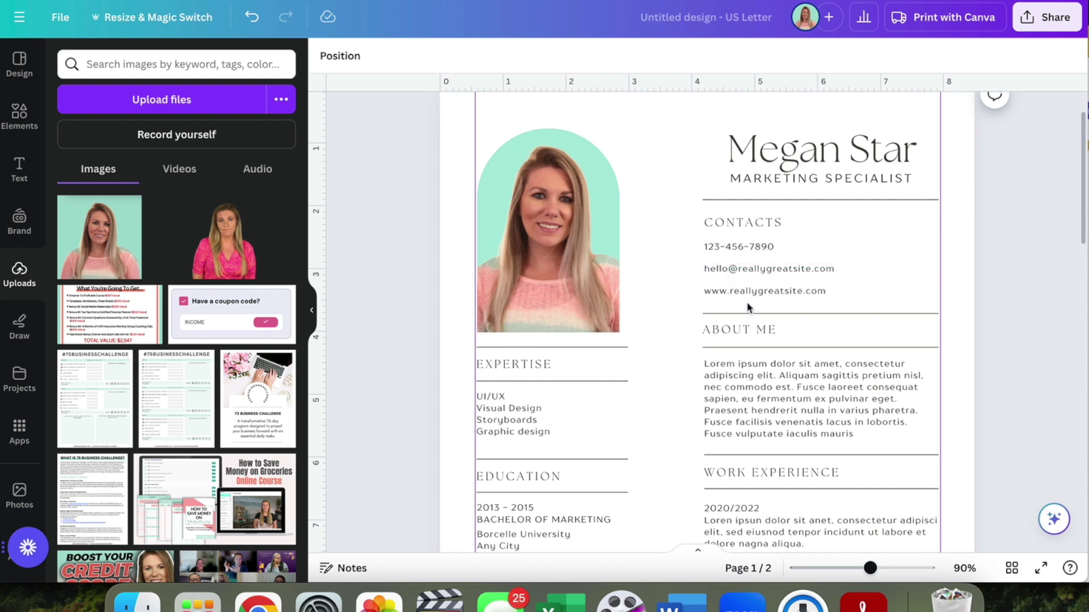
{"action": "scroll", "coordinate": [766, 331], "scroll_direction": "down", "scroll_amount": 1}
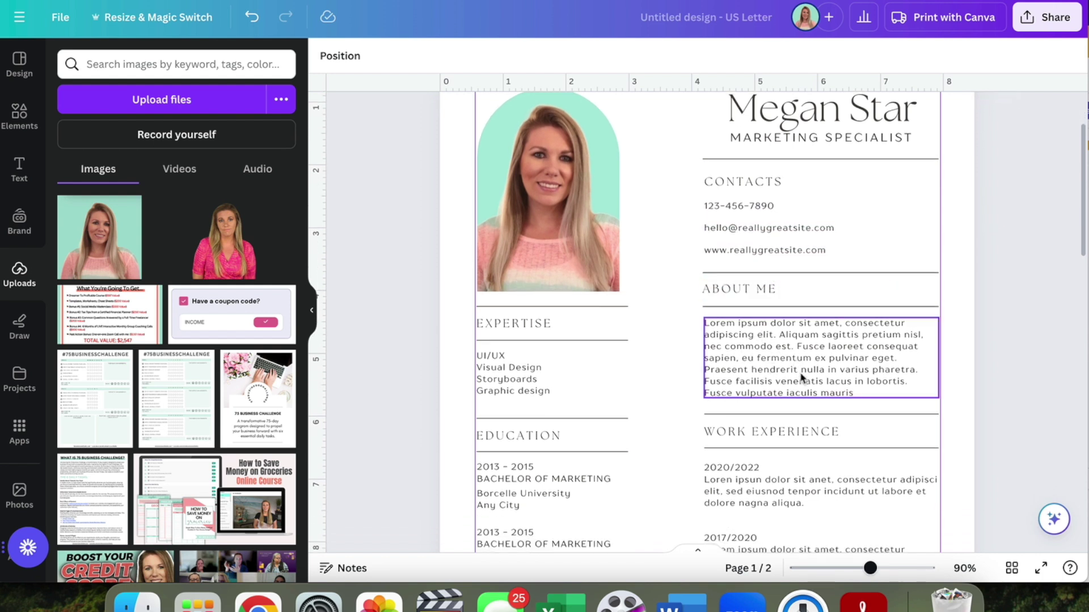
{"action": "scroll", "coordinate": [801, 376], "scroll_direction": "down", "scroll_amount": 4}
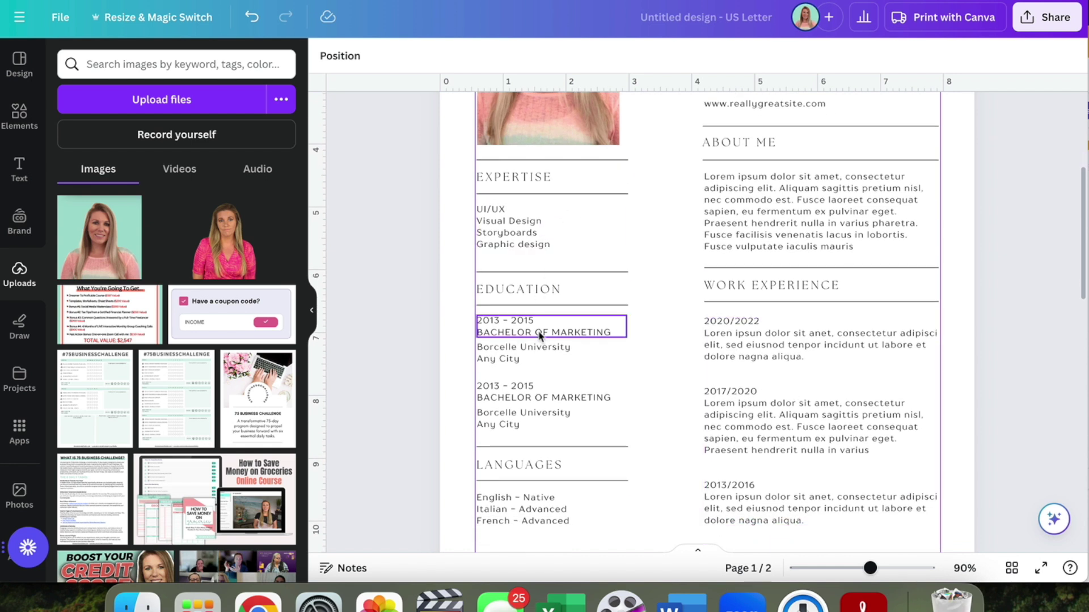
{"action": "scroll", "coordinate": [539, 336], "scroll_direction": "down", "scroll_amount": 4}
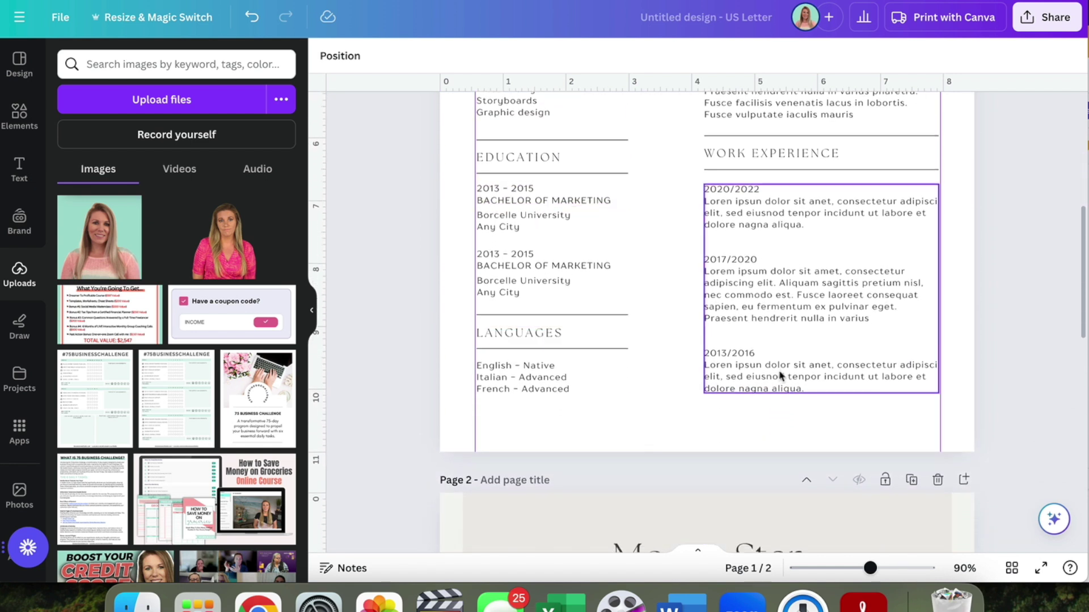
{"action": "scroll", "coordinate": [806, 240], "scroll_direction": "down", "scroll_amount": 9}
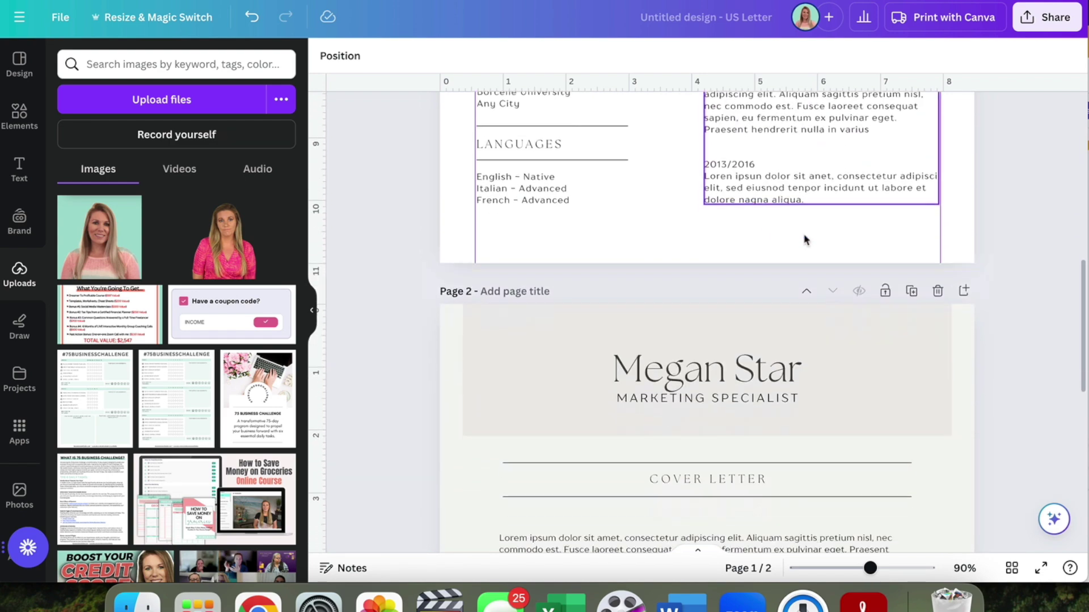
{"action": "scroll", "coordinate": [805, 239], "scroll_direction": "down", "scroll_amount": 8}
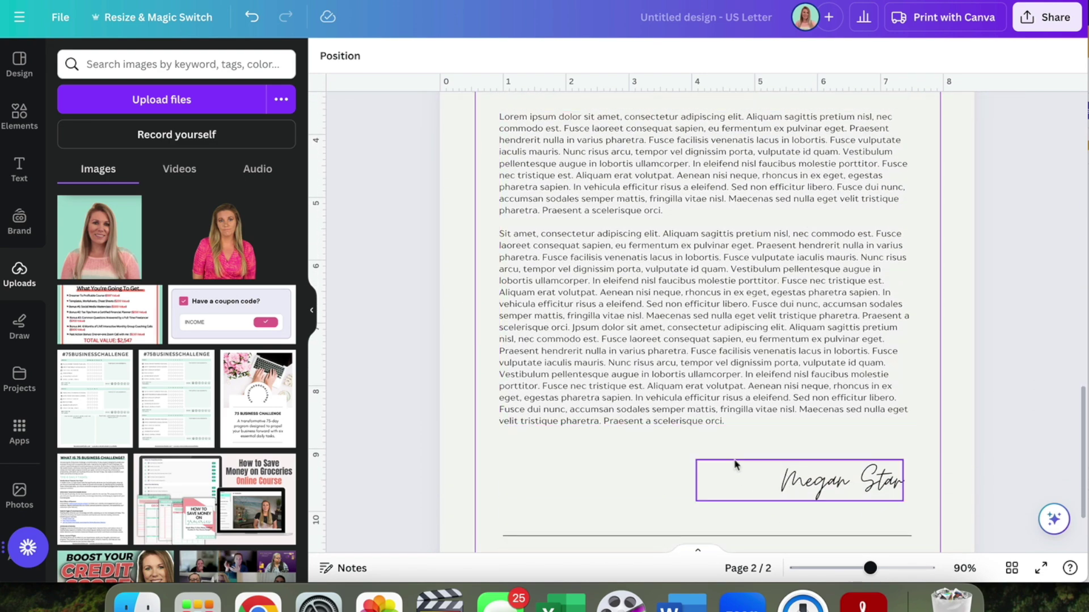
{"action": "scroll", "coordinate": [743, 470], "scroll_direction": "up", "scroll_amount": 15}
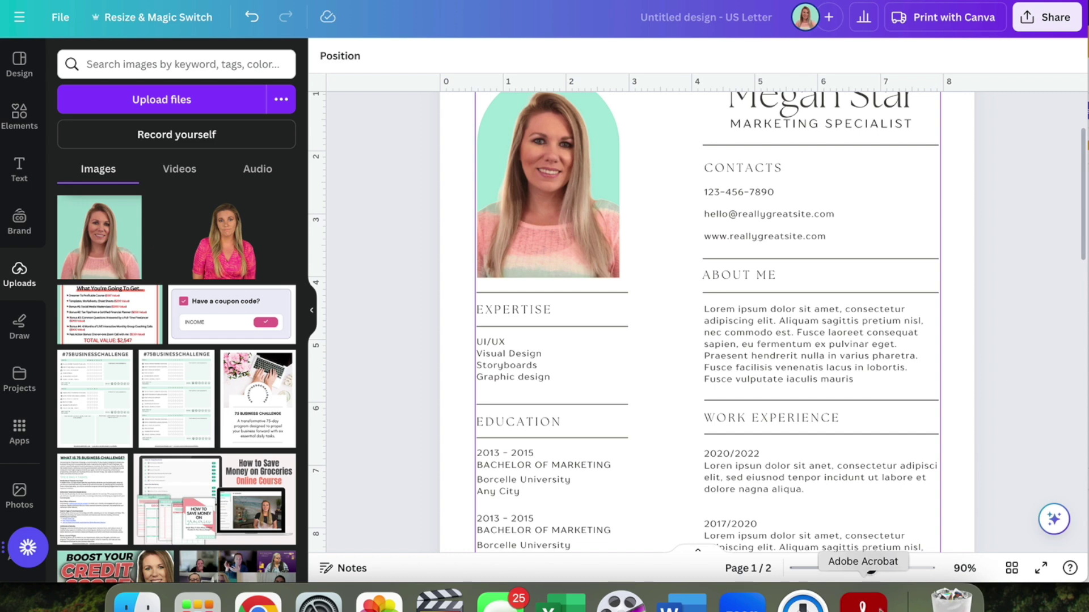
Step: Duplicate the aligned resume page so it also appears as page 2
{"action": "left_click_drag", "start_coordinate": [871, 569], "coordinate": [856, 569]}
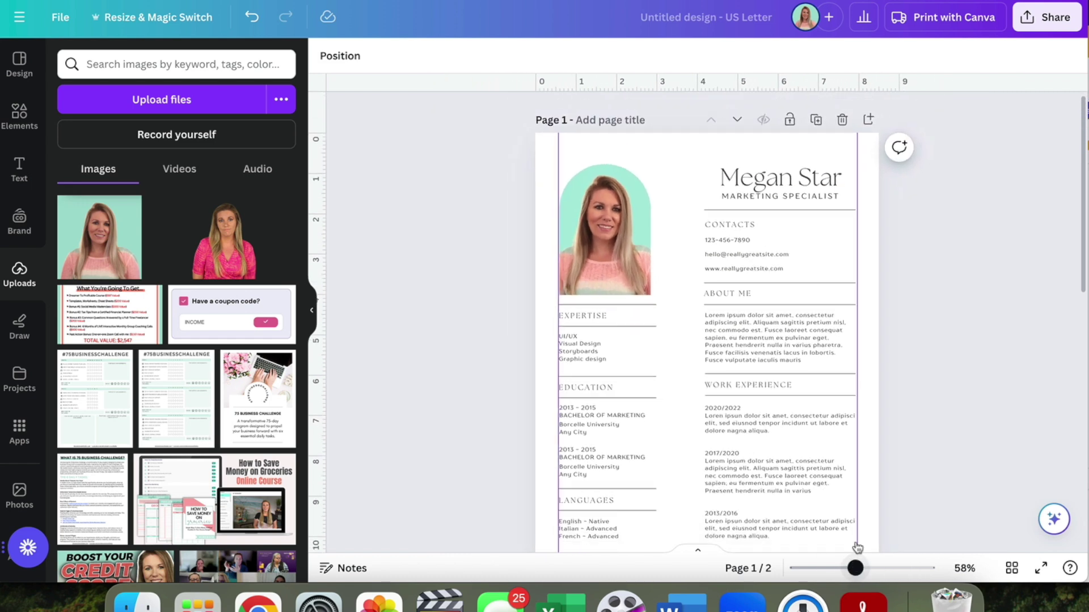
{"action": "scroll", "coordinate": [940, 211], "scroll_direction": "down", "scroll_amount": 4}
{"action": "scroll", "coordinate": [940, 212], "scroll_direction": "up", "scroll_amount": 4}
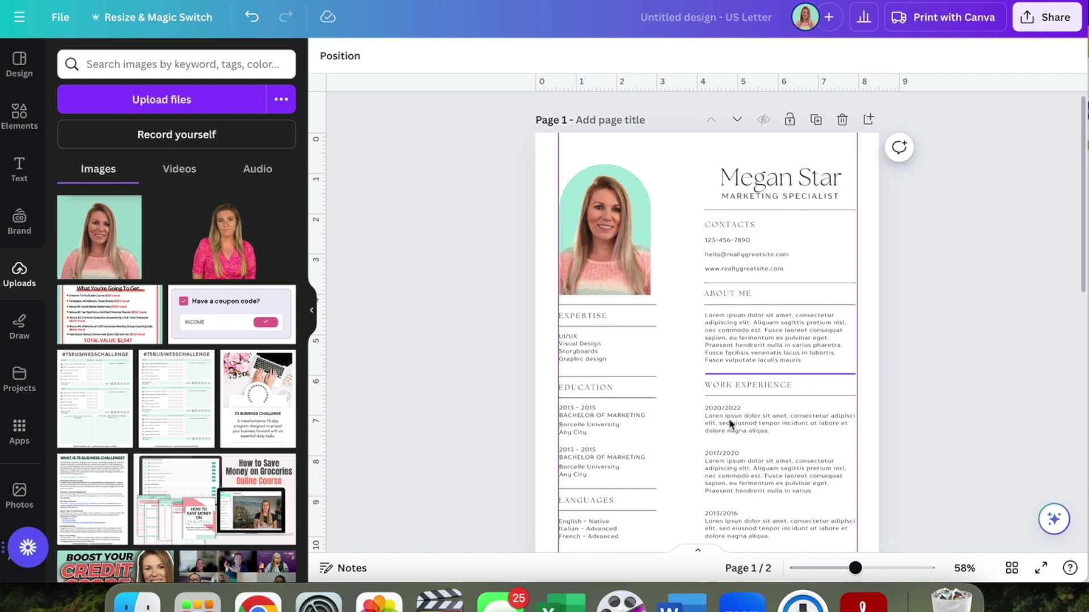
{"action": "left_click", "coordinate": [816, 120]}
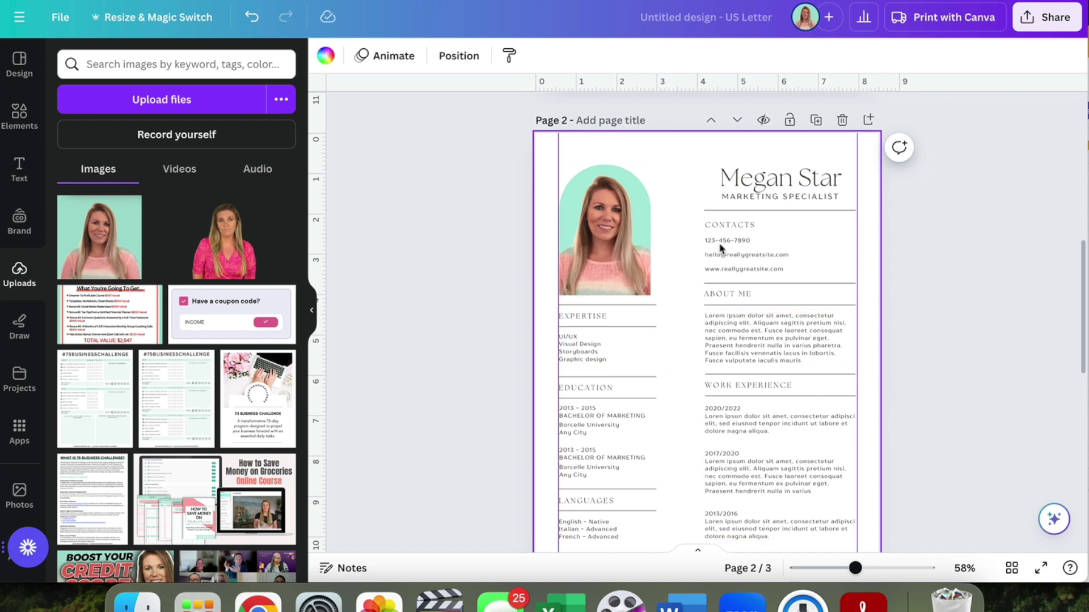
{"action": "scroll", "coordinate": [500, 339], "scroll_direction": "up", "scroll_amount": 8}
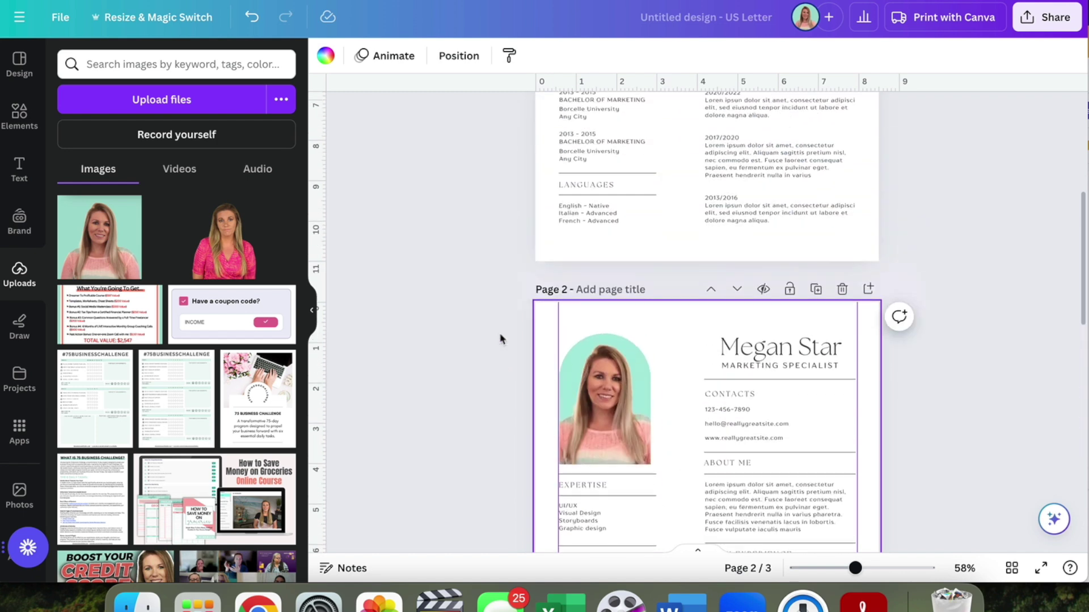
{"action": "scroll", "coordinate": [501, 340], "scroll_direction": "up", "scroll_amount": 2}
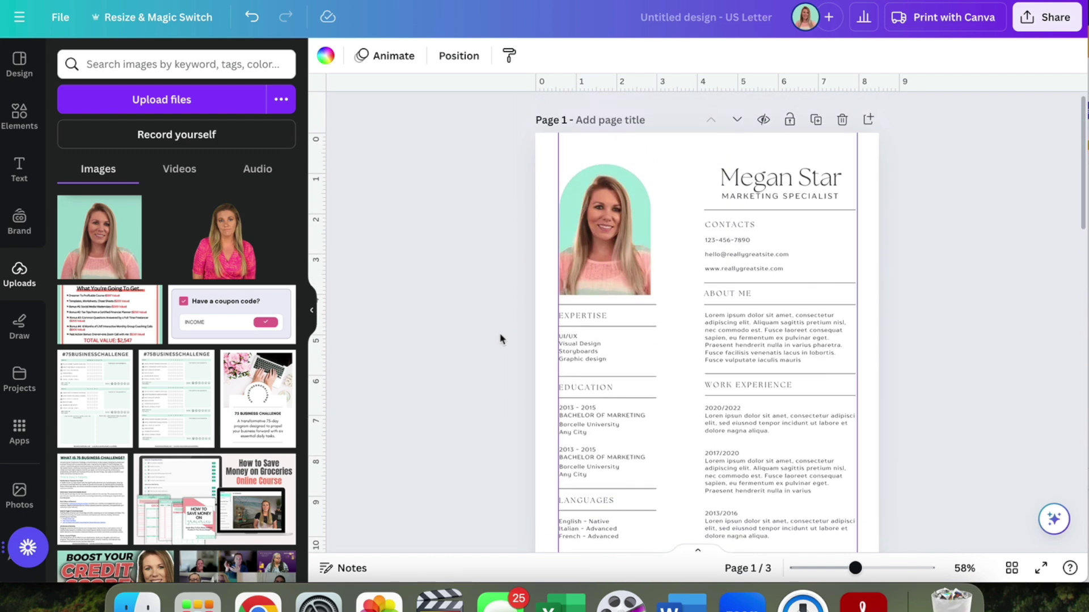
Step: Bold the EXPERTISE, EDUCATION, LANGUAGES, CONTACTS, ABOUT ME and WORK EXPERIENCE headings
{"action": "left_click", "coordinate": [583, 318]}
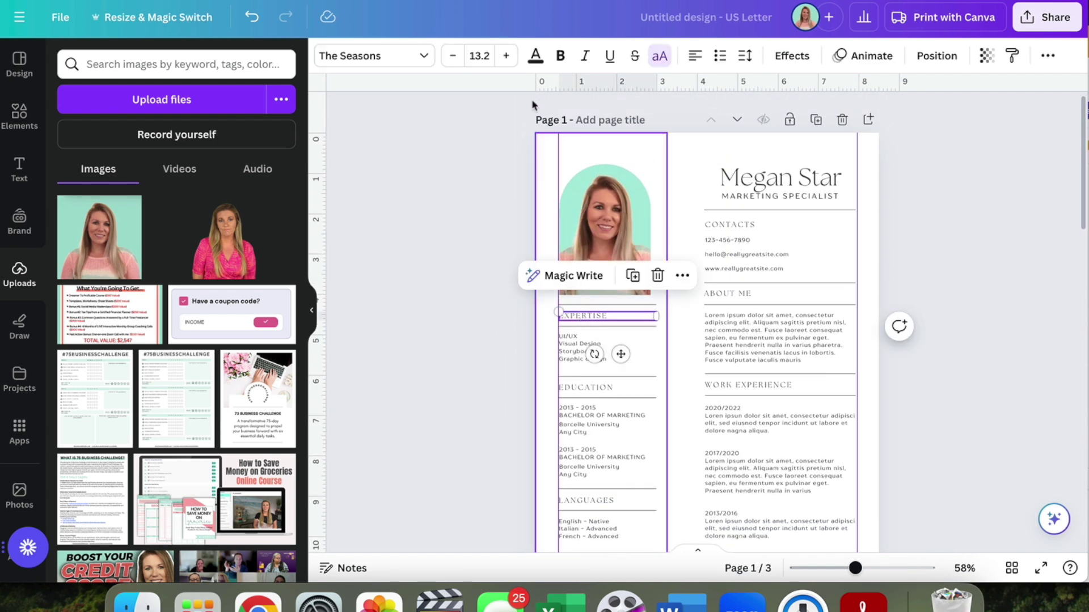
{"action": "left_click", "coordinate": [560, 56]}
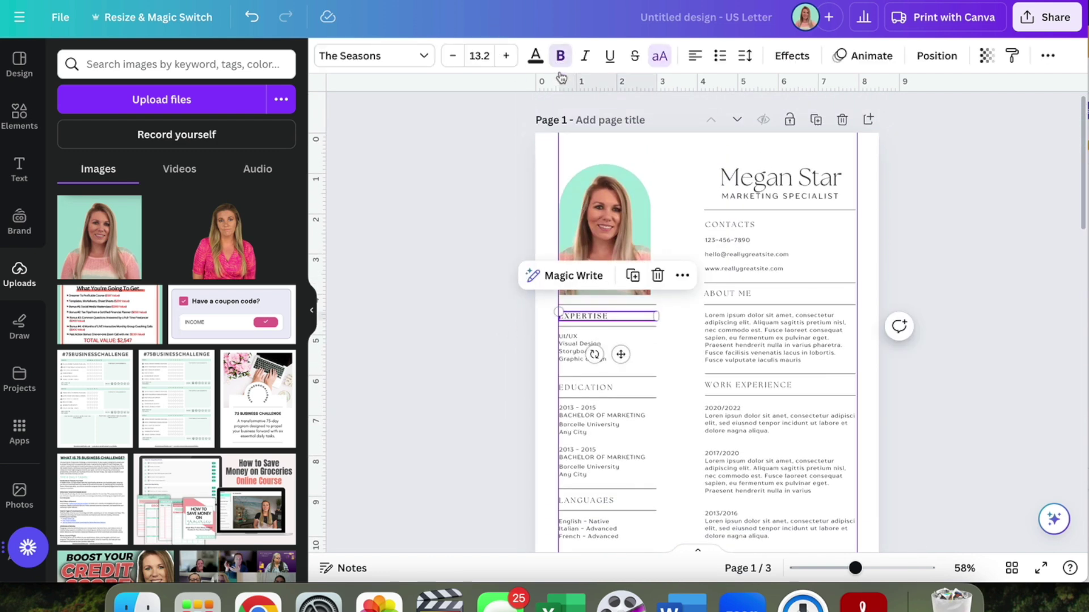
{"action": "left_click", "coordinate": [587, 388]}
{"action": "left_click", "coordinate": [562, 56]}
{"action": "left_click", "coordinate": [589, 501]}
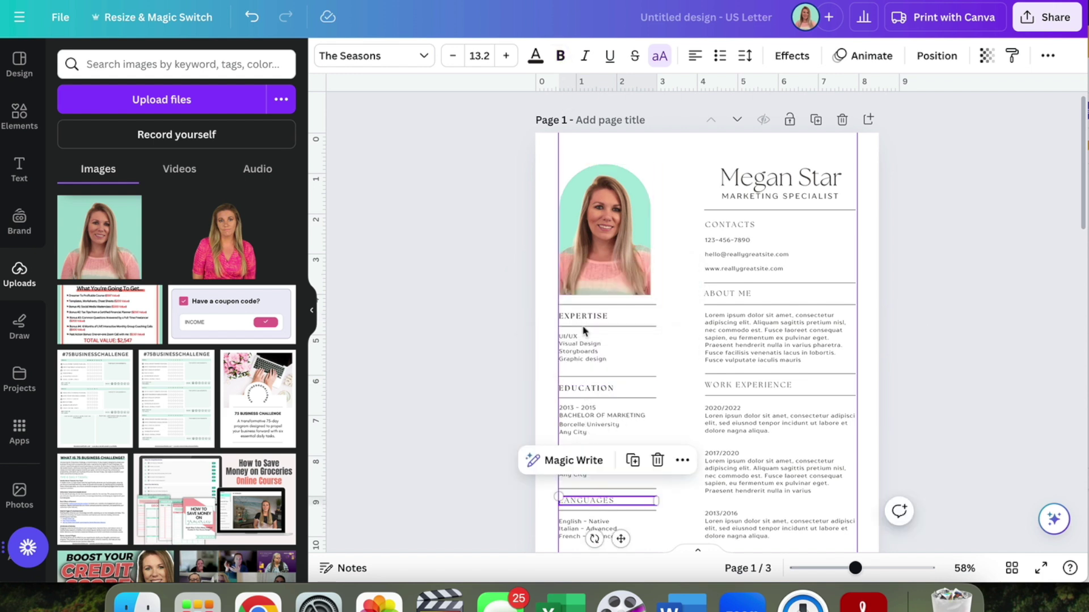
{"action": "left_click", "coordinate": [561, 57]}
{"action": "left_click", "coordinate": [729, 224]}
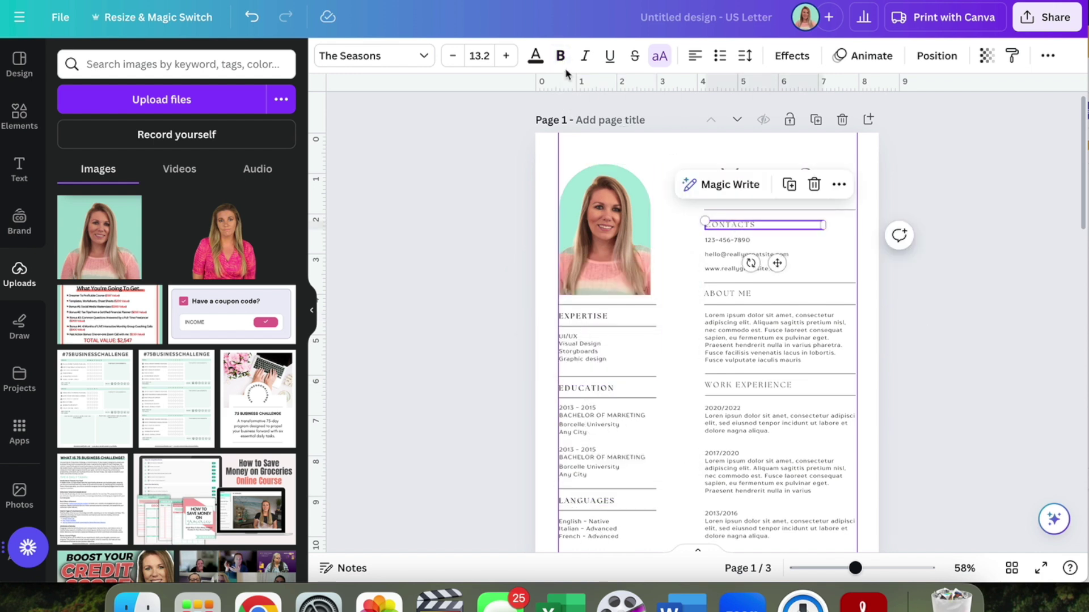
{"action": "left_click", "coordinate": [563, 57]}
{"action": "left_click", "coordinate": [744, 294]}
{"action": "left_click", "coordinate": [561, 57]}
{"action": "left_click", "coordinate": [767, 383]}
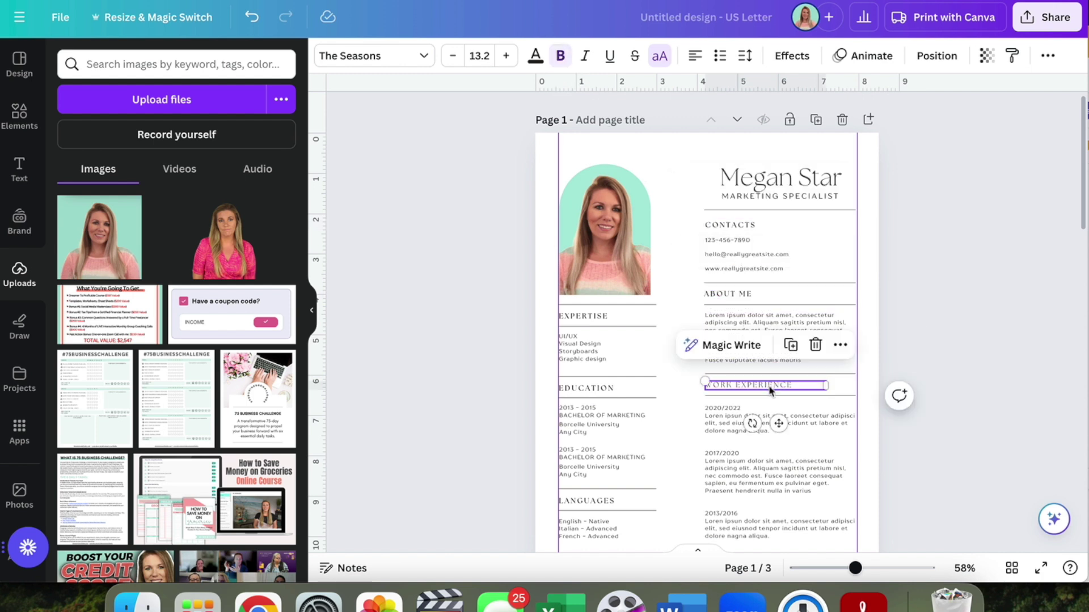
{"action": "left_click", "coordinate": [561, 62]}
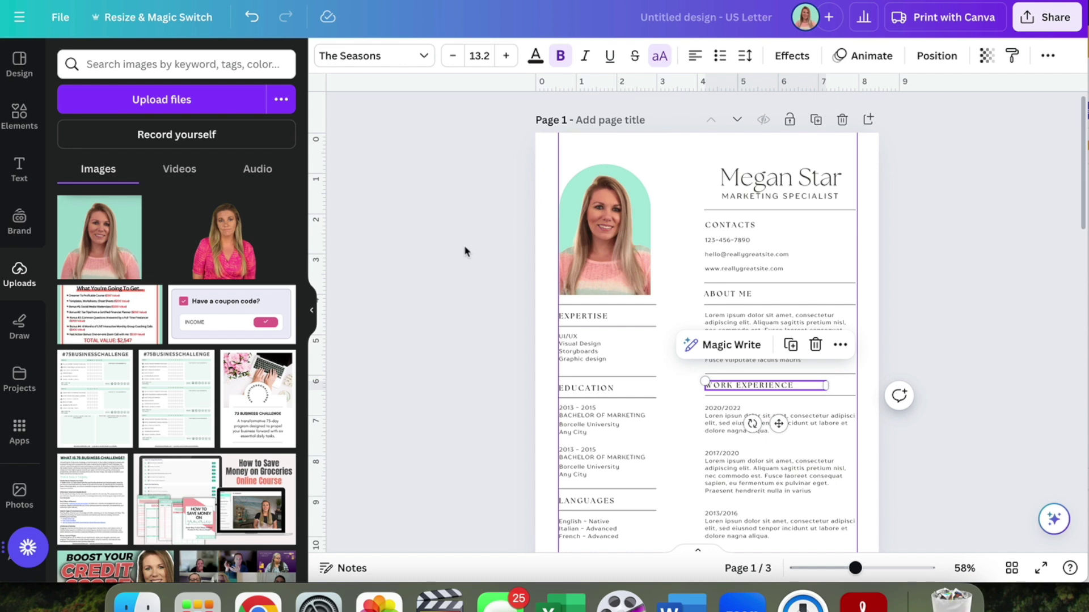
{"action": "left_click", "coordinate": [514, 352]}
Step: Give all the resume text the dark document colour
{"action": "left_click_drag", "start_coordinate": [558, 320], "coordinate": [853, 566]}
{"action": "left_click", "coordinate": [621, 59]}
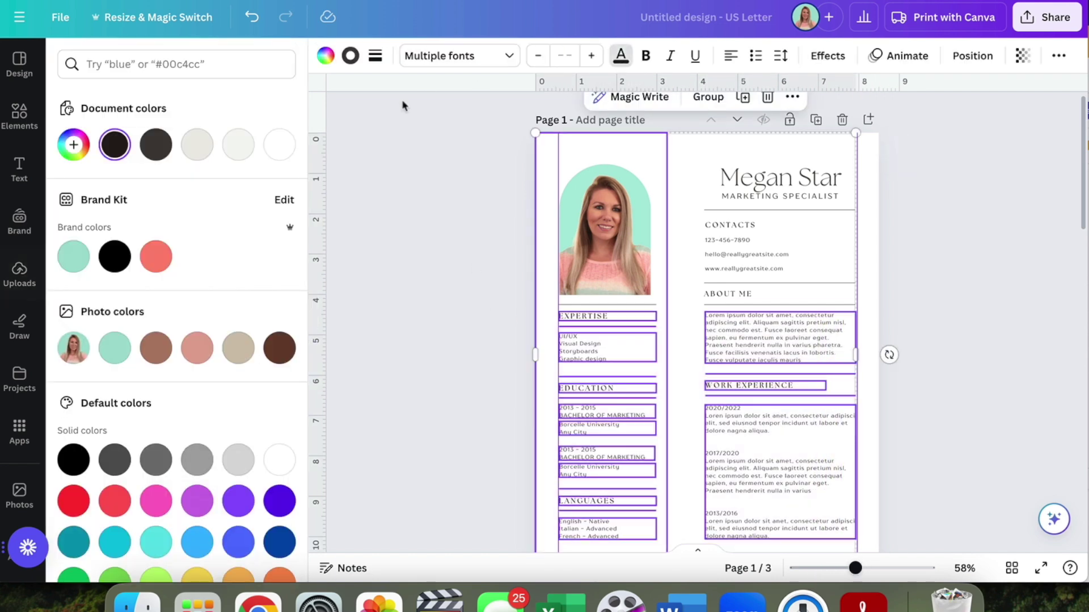
{"action": "left_click", "coordinate": [152, 148]}
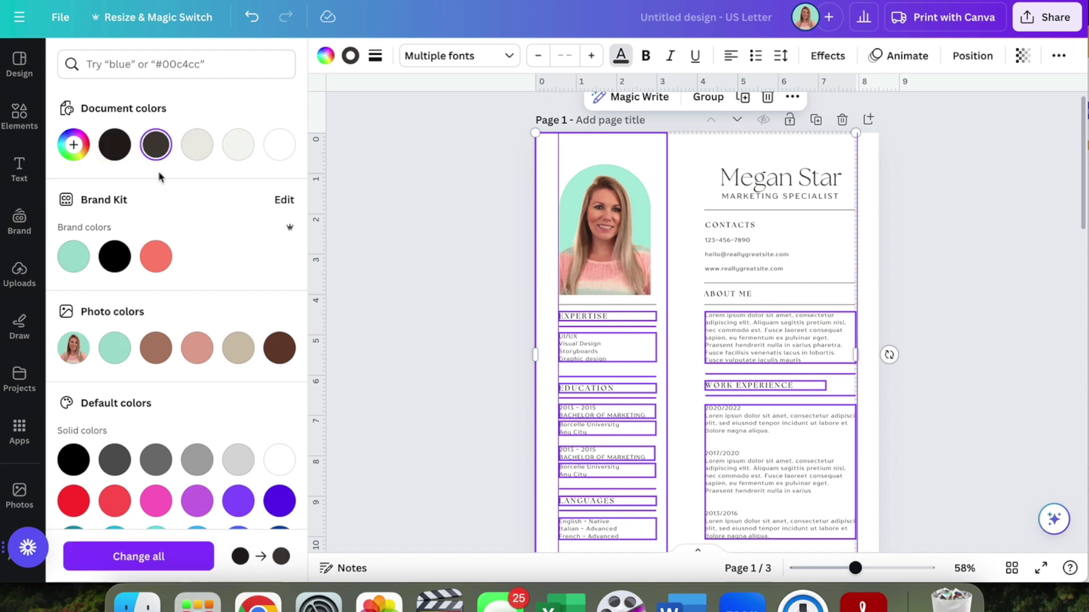
{"action": "left_click", "coordinate": [501, 63]}
{"action": "left_click", "coordinate": [442, 265]}
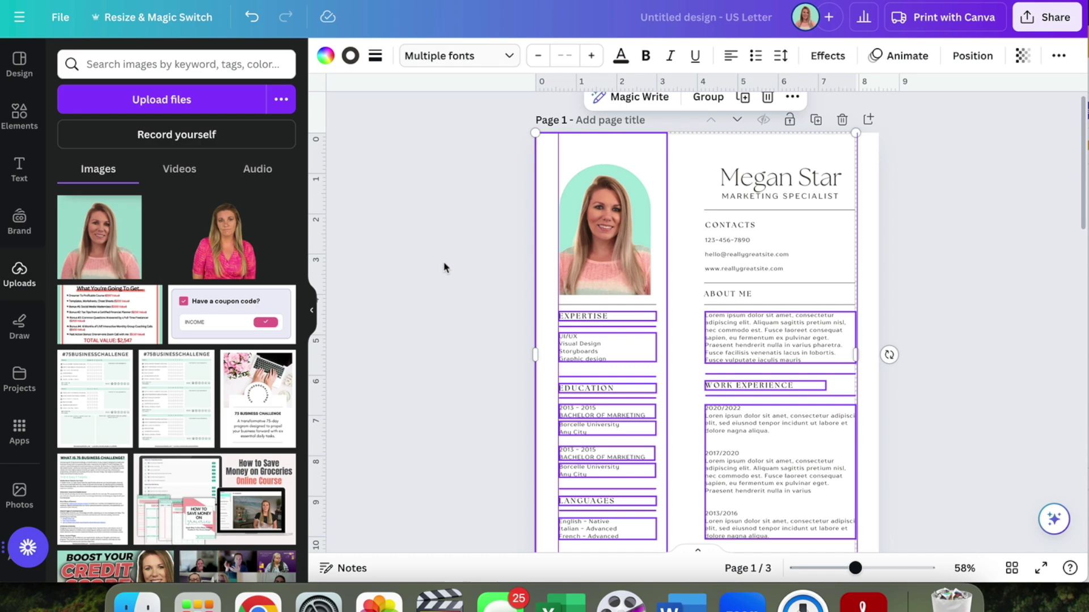
{"action": "scroll", "coordinate": [444, 267], "scroll_direction": "down", "scroll_amount": 4}
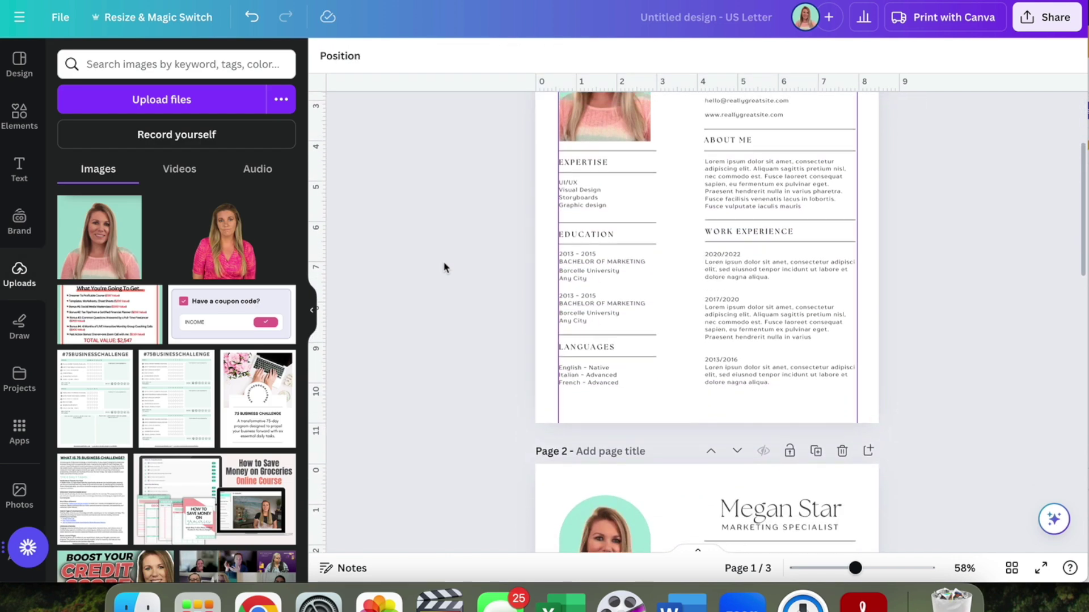
Step: Increase the Expertise skills list's font size by two steps
{"action": "scroll", "coordinate": [444, 267], "scroll_direction": "up", "scroll_amount": 2}
{"action": "left_click", "coordinate": [596, 248]}
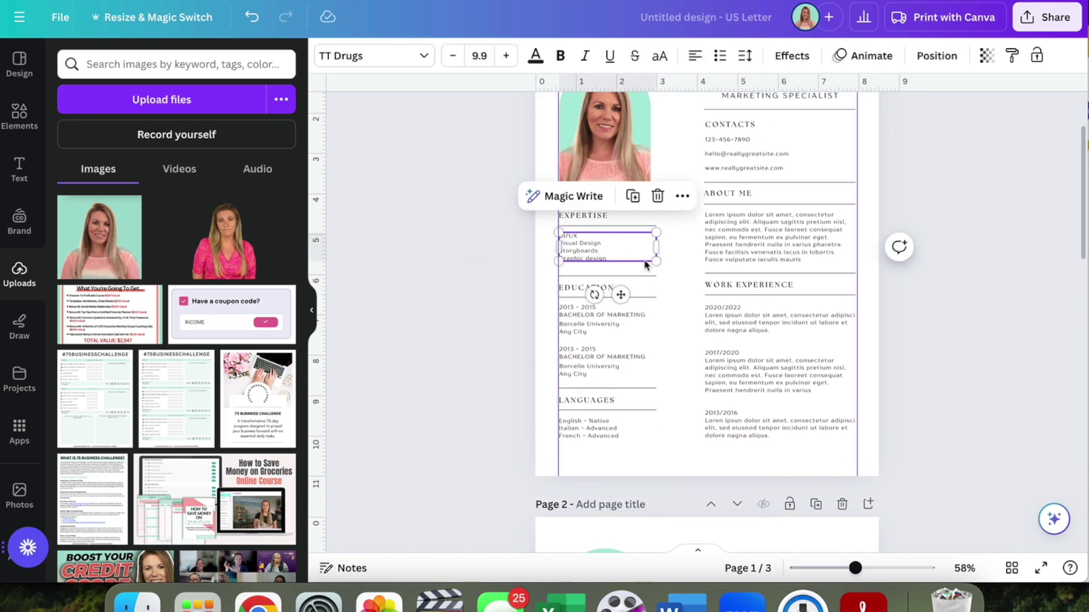
{"action": "left_click", "coordinate": [507, 56]}
{"action": "left_click", "coordinate": [509, 58]}
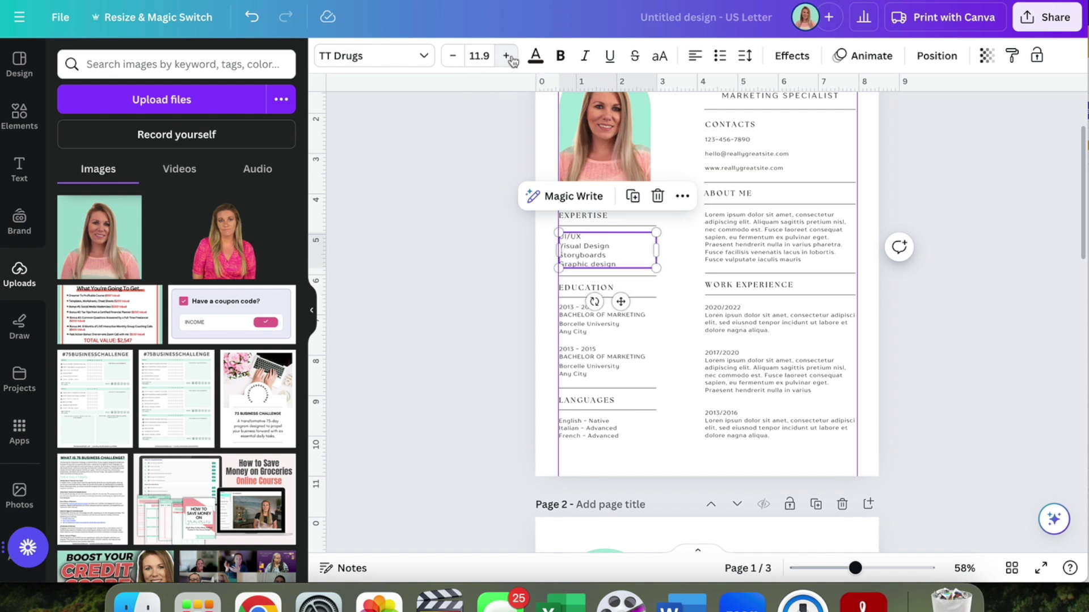
{"action": "left_click", "coordinate": [515, 276]}
Step: Set the Education text to size 12, widen its box, and move Borcelle University lines down
{"action": "left_click", "coordinate": [576, 304]}
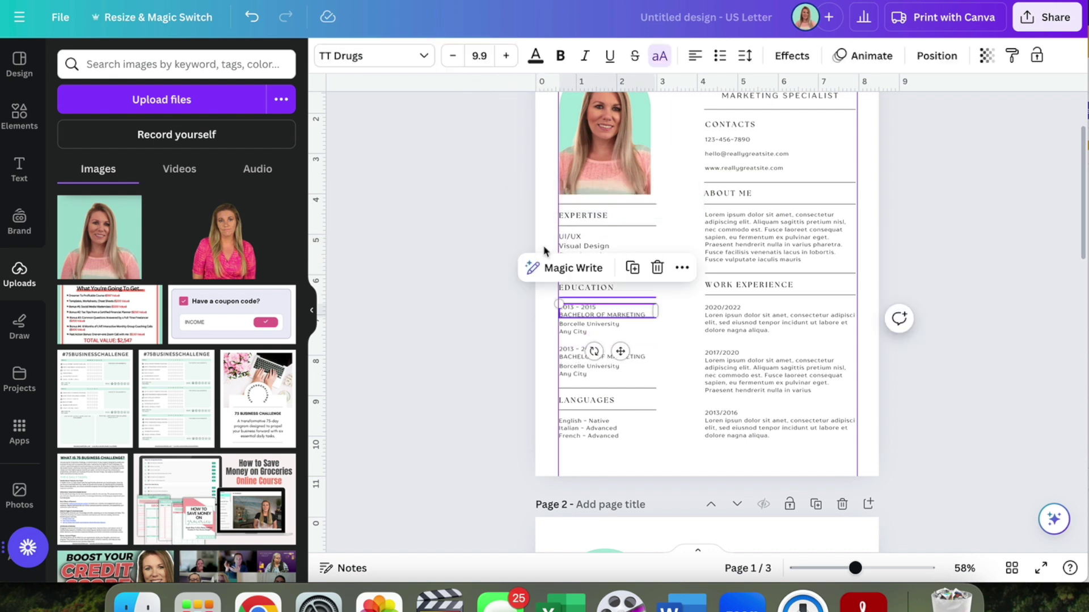
{"action": "left_click", "coordinate": [484, 60]}
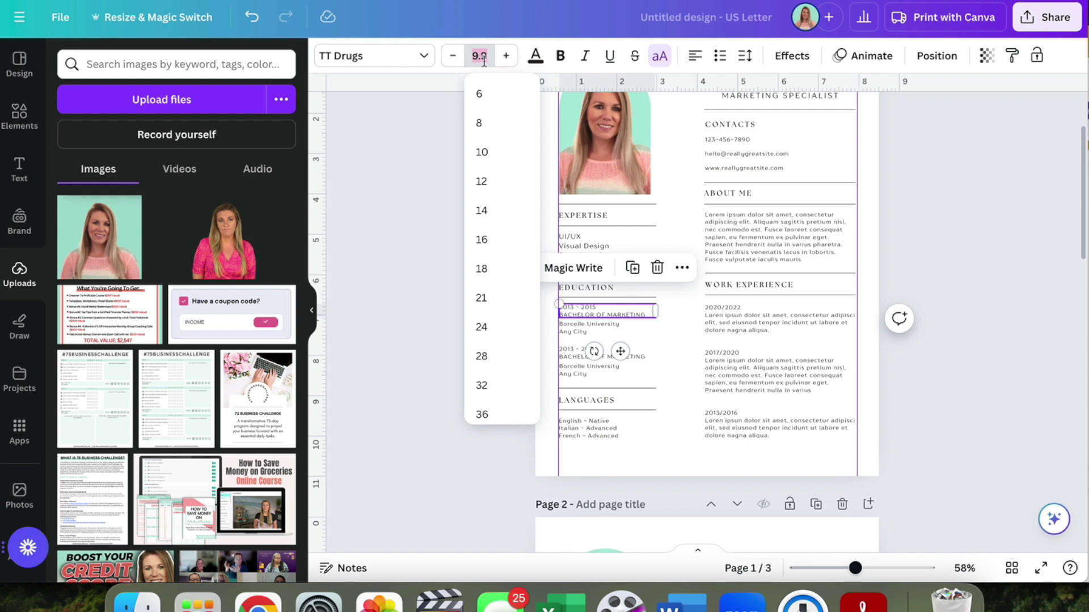
{"action": "type", "text": "12"}
{"action": "key", "text": "Return"}
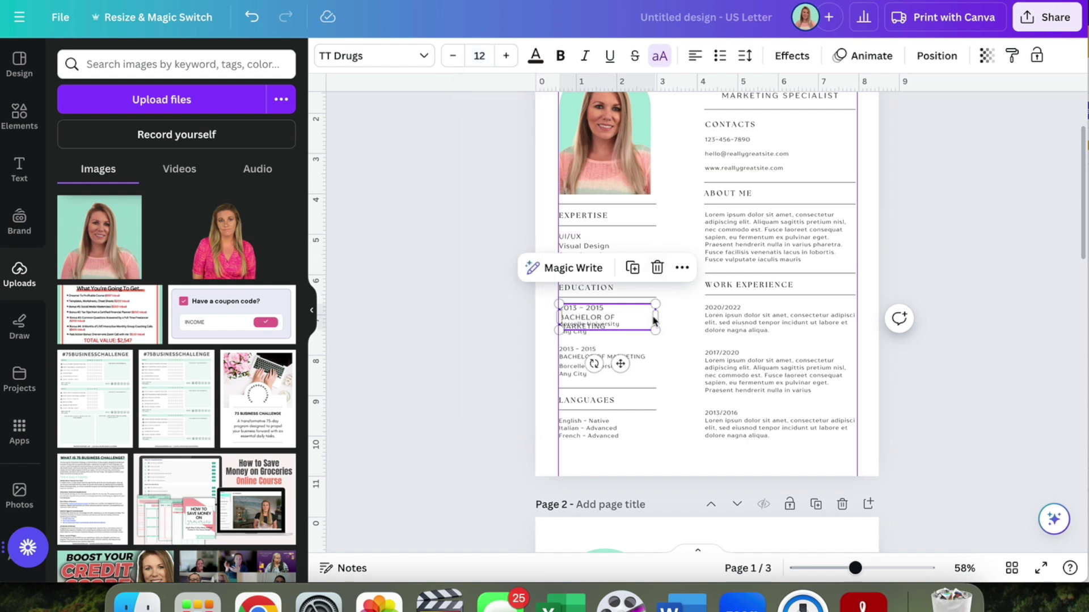
{"action": "left_click_drag", "start_coordinate": [656, 316], "coordinate": [684, 317]}
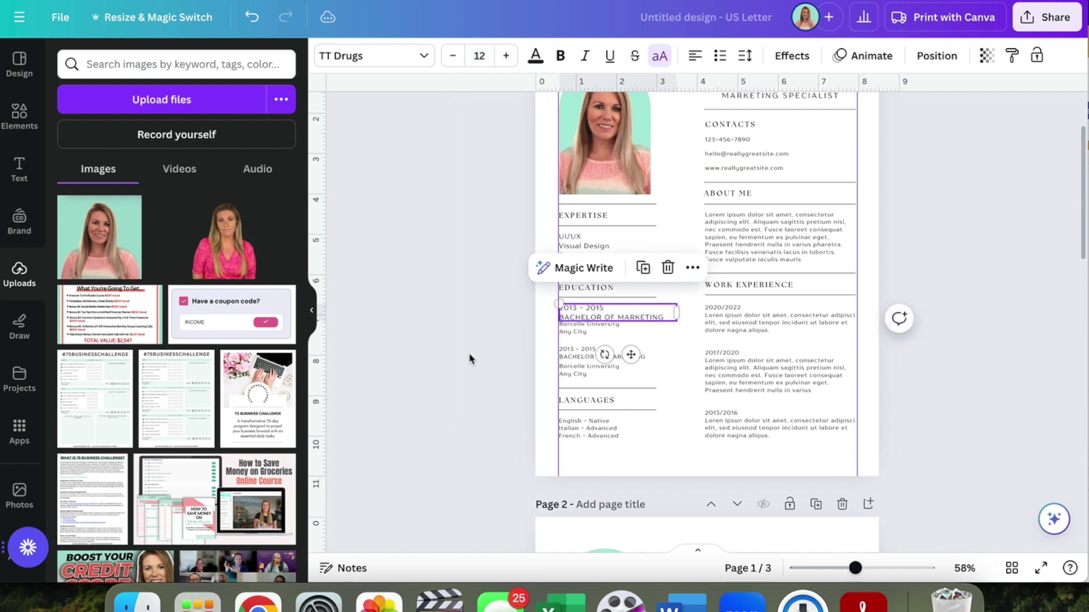
{"action": "left_click", "coordinate": [469, 358]}
{"action": "left_click", "coordinate": [573, 330]}
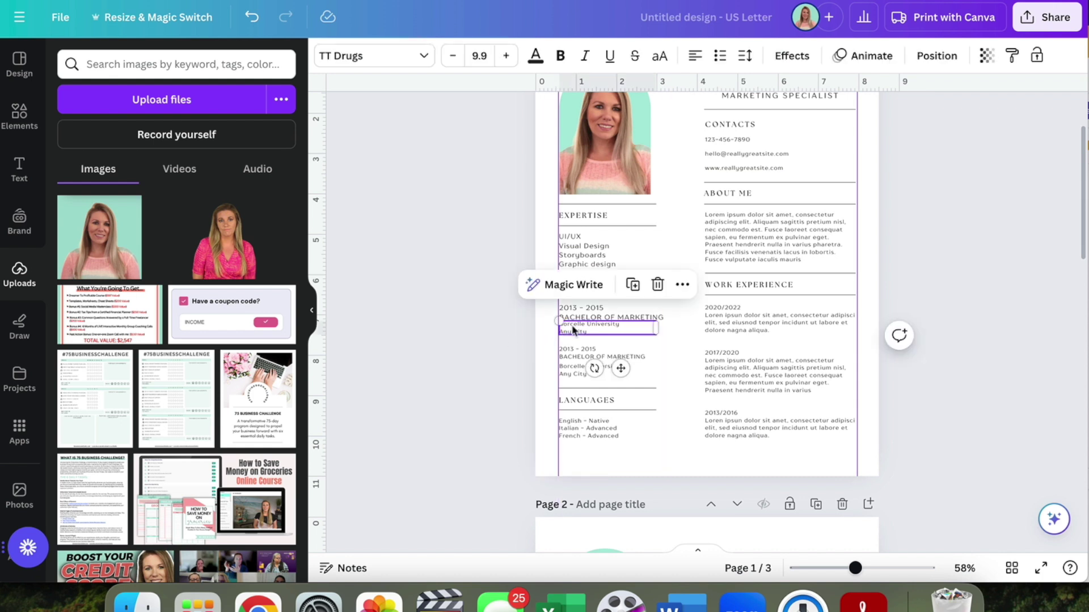
{"action": "left_click_drag", "start_coordinate": [574, 330], "coordinate": [573, 330]}
Step: Delete page 2's Work Experience entries, heading and divider
{"action": "left_click", "coordinate": [479, 309]}
{"action": "scroll", "coordinate": [479, 308], "scroll_direction": "up", "scroll_amount": 3}
{"action": "scroll", "coordinate": [478, 308], "scroll_direction": "down", "scroll_amount": 1}
{"action": "scroll", "coordinate": [479, 309], "scroll_direction": "down", "scroll_amount": 5}
{"action": "left_click", "coordinate": [775, 407]}
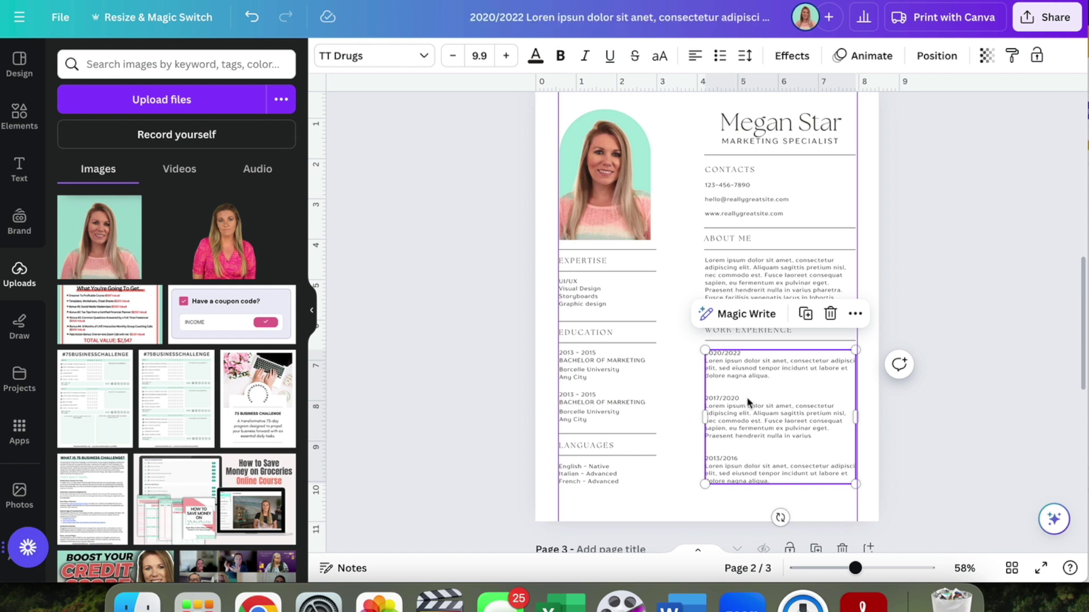
{"action": "key", "text": "Delete"}
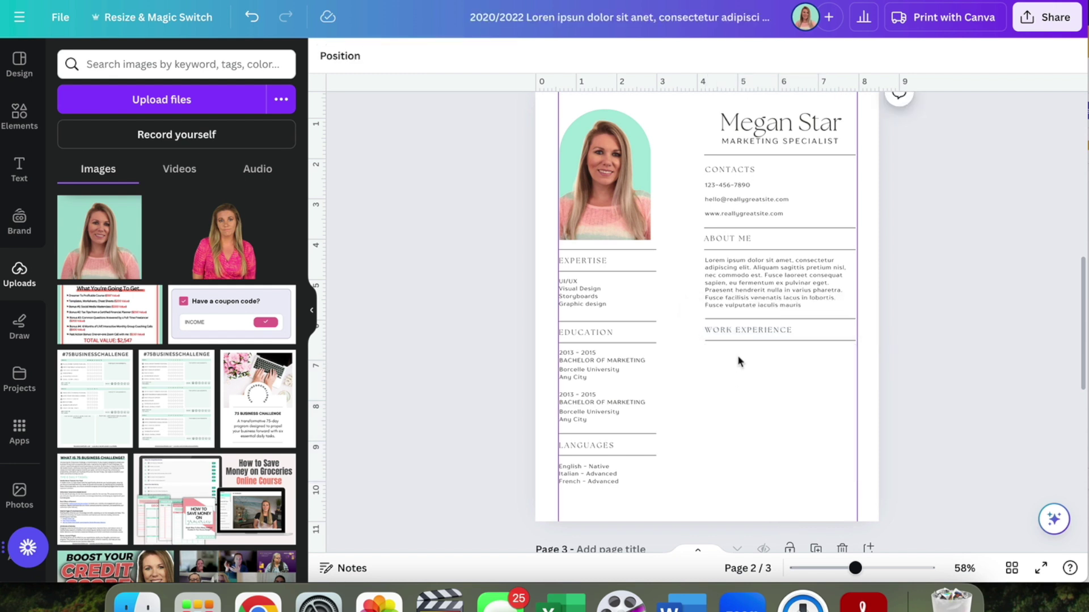
{"action": "left_click", "coordinate": [755, 324]}
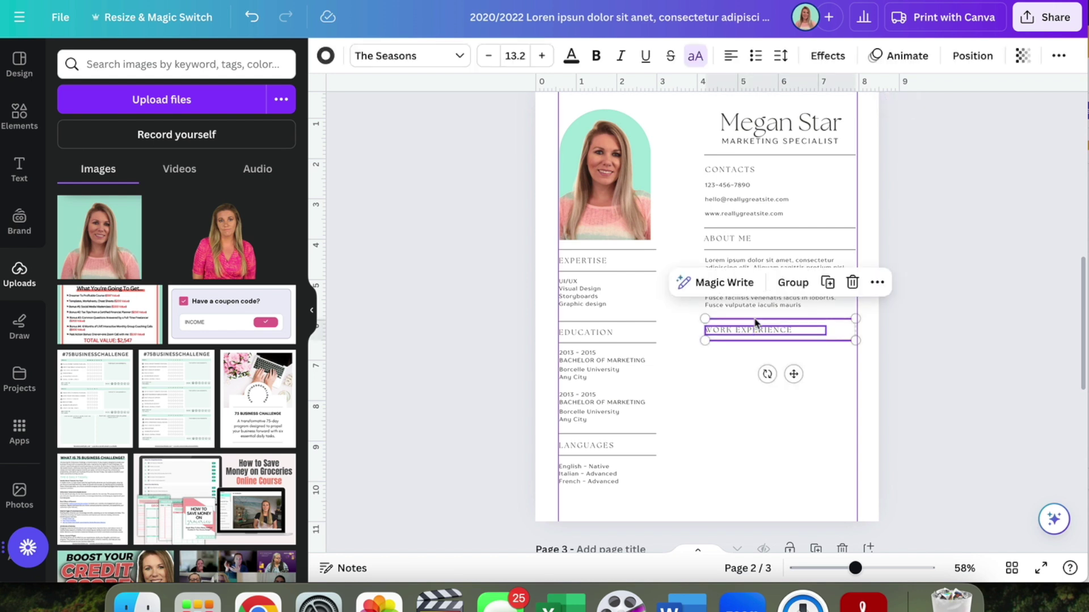
{"action": "key", "text": "Delete"}
Step: Group the About Me heading and paragraph and drag a copy below it
{"action": "left_click_drag", "start_coordinate": [786, 324], "coordinate": [737, 230]}
{"action": "left_click", "coordinate": [796, 204]}
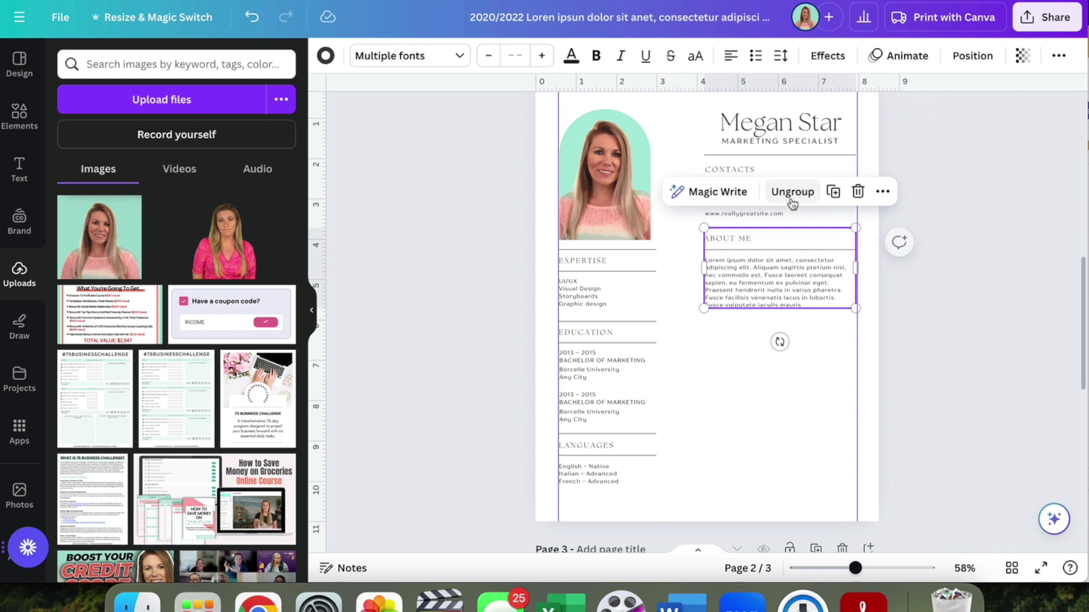
{"action": "mouse_move", "coordinate": [781, 268]}
{"action": "left_mouse_down"}
{"action": "mouse_move", "coordinate": [792, 328]}
{"action": "mouse_move", "coordinate": [778, 265]}
{"action": "left_mouse_up"}
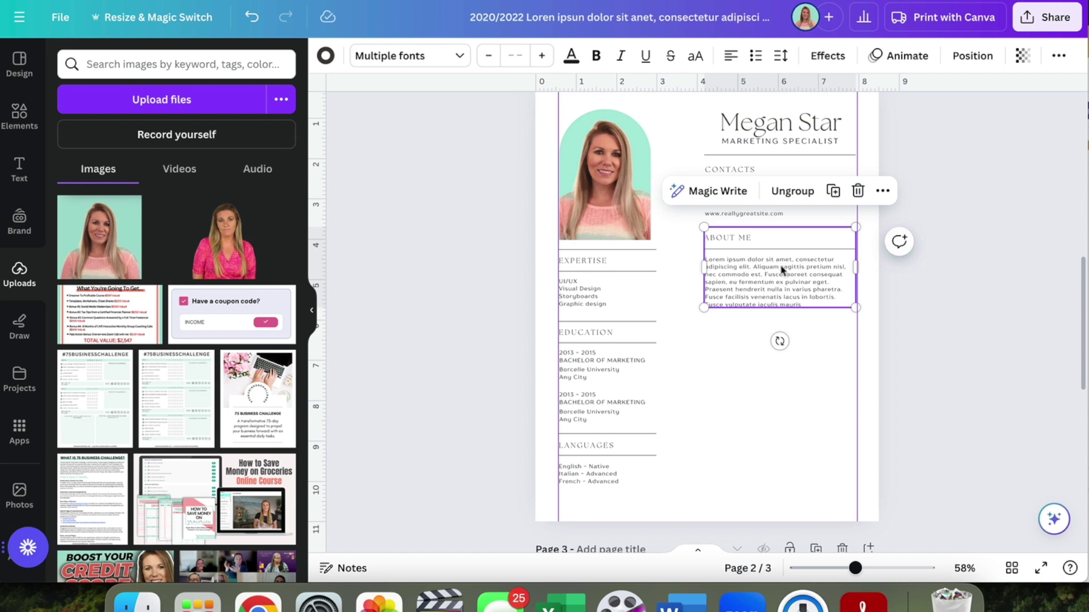
{"action": "left_click", "coordinate": [924, 309]}
{"action": "left_click", "coordinate": [760, 284]}
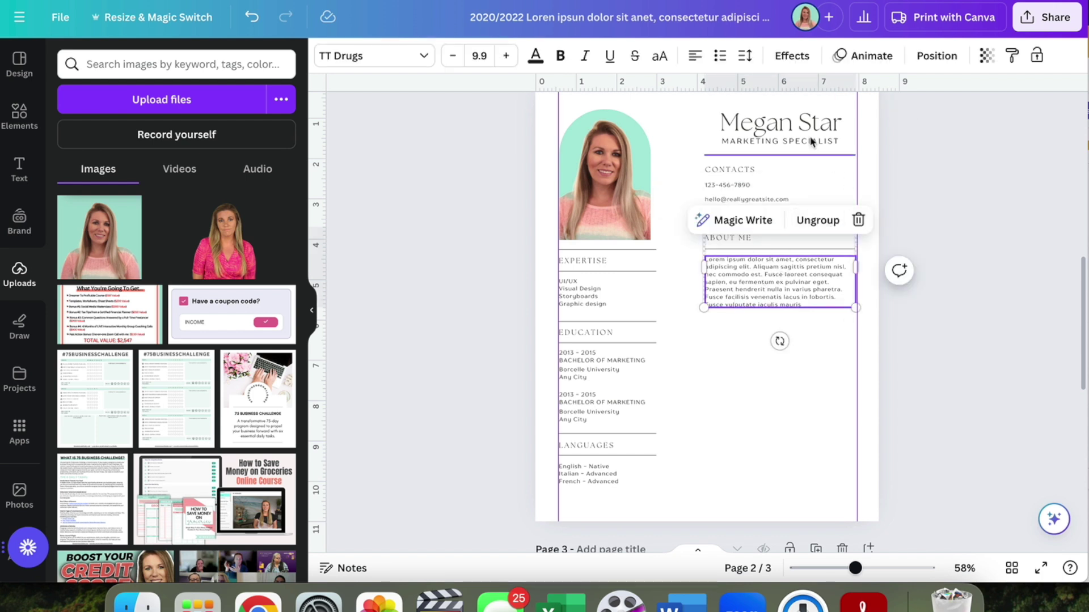
{"action": "left_click_drag", "start_coordinate": [792, 311], "coordinate": [789, 351]}
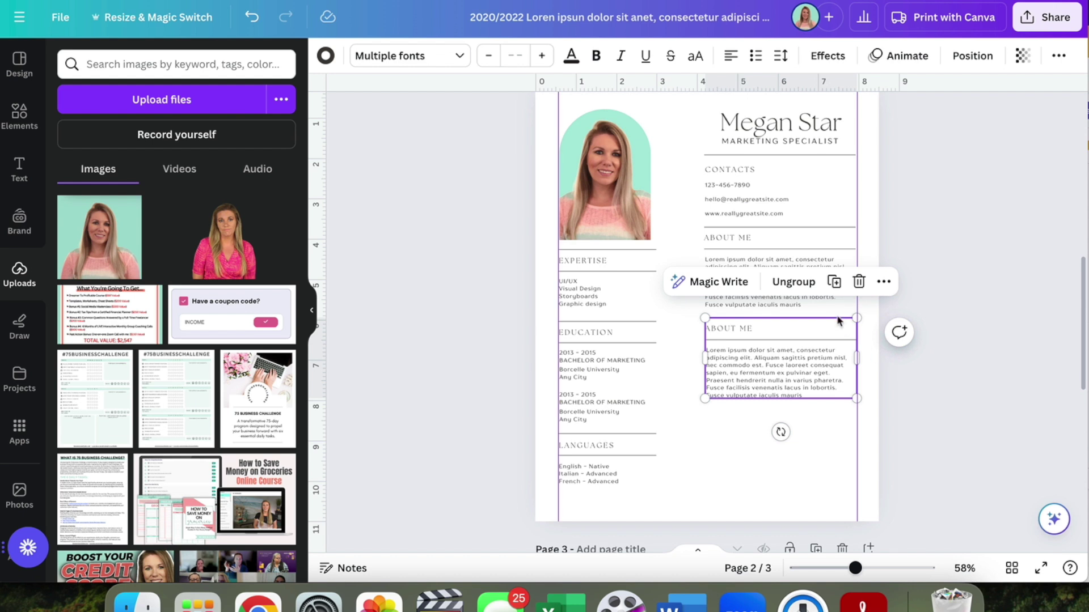
Step: Duplicate the About Me group and align the copy beneath the second About Me section
{"action": "left_click", "coordinate": [834, 286]}
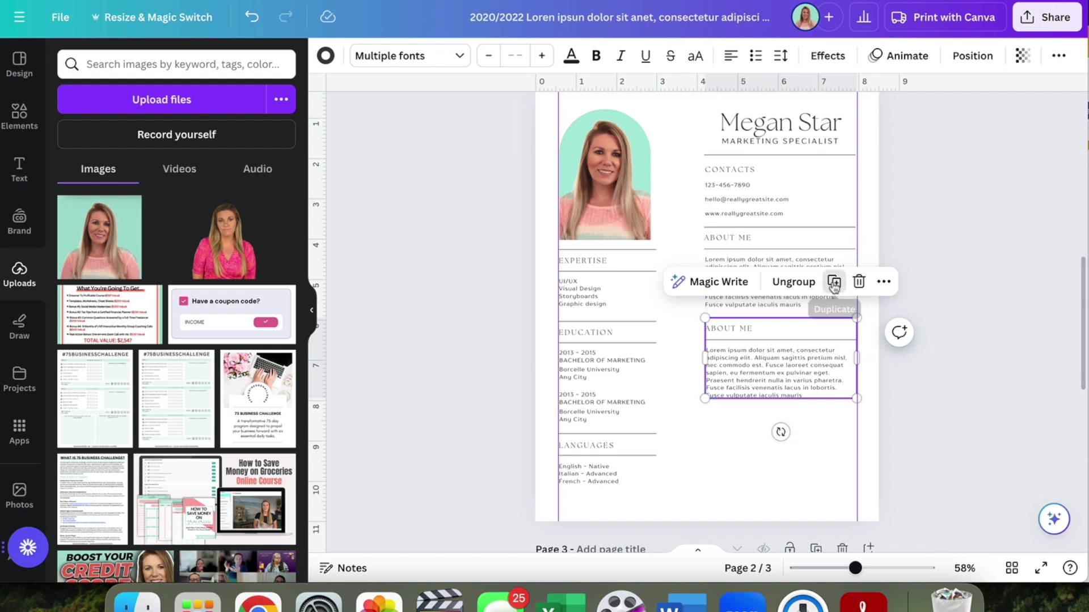
{"action": "left_click_drag", "start_coordinate": [806, 365], "coordinate": [800, 450]}
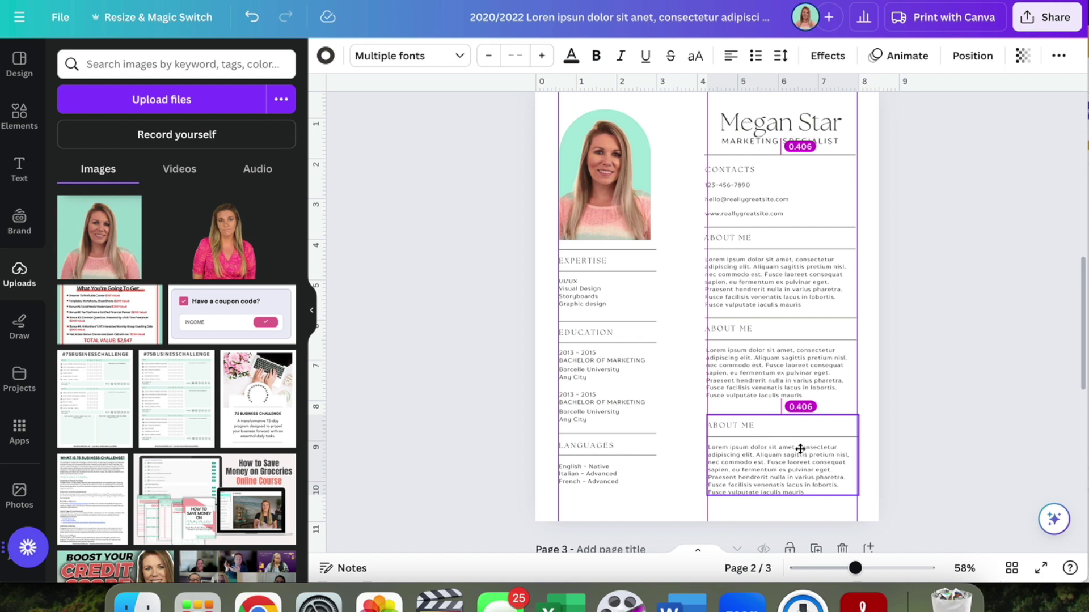
{"action": "left_click_drag", "start_coordinate": [800, 449], "coordinate": [797, 449]}
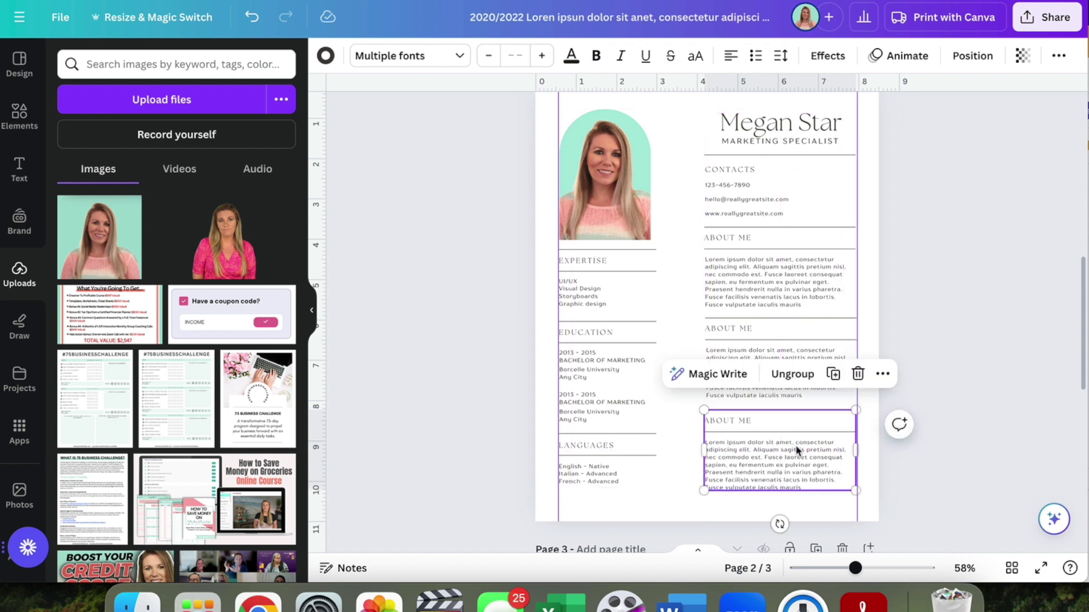
{"action": "left_click", "coordinate": [957, 402]}
{"action": "scroll", "coordinate": [957, 403], "scroll_direction": "up", "scroll_amount": 2}
Step: Enlarge the marketing specialist resume's profile photo and nudge it up
{"action": "scroll", "coordinate": [957, 403], "scroll_direction": "down", "scroll_amount": 3}
{"action": "scroll", "coordinate": [957, 403], "scroll_direction": "up", "scroll_amount": 3}
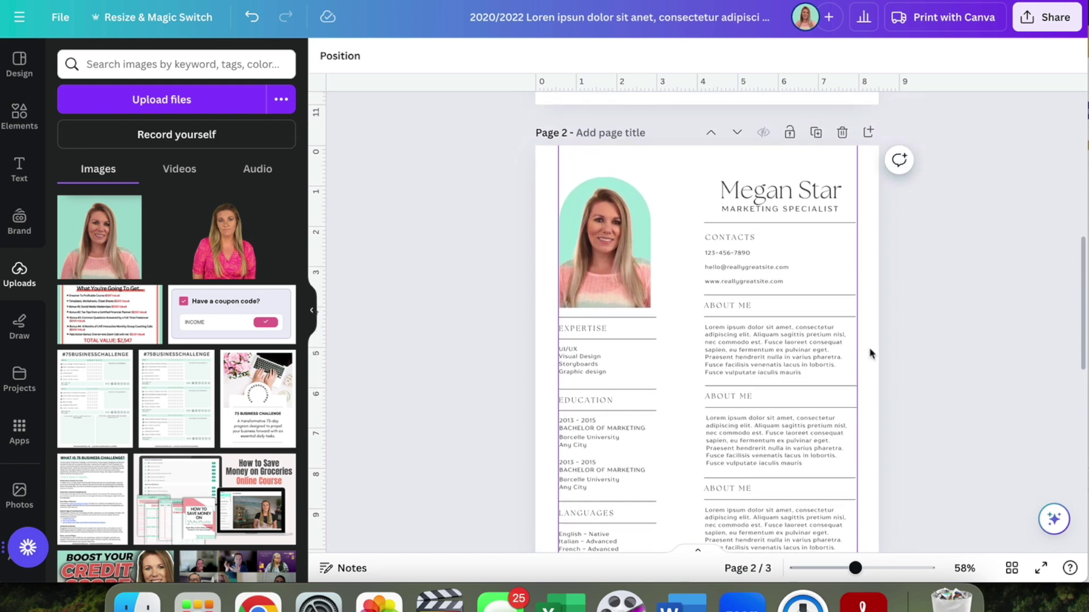
{"action": "scroll", "coordinate": [871, 353], "scroll_direction": "down", "scroll_amount": 3}
{"action": "scroll", "coordinate": [870, 353], "scroll_direction": "up", "scroll_amount": 2}
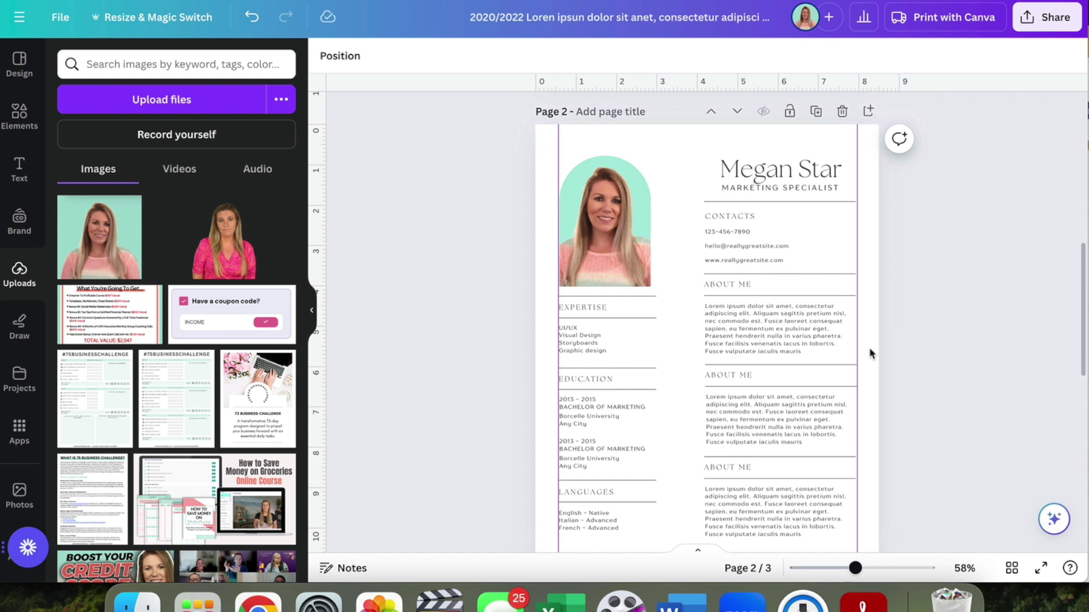
{"action": "left_click", "coordinate": [645, 283]}
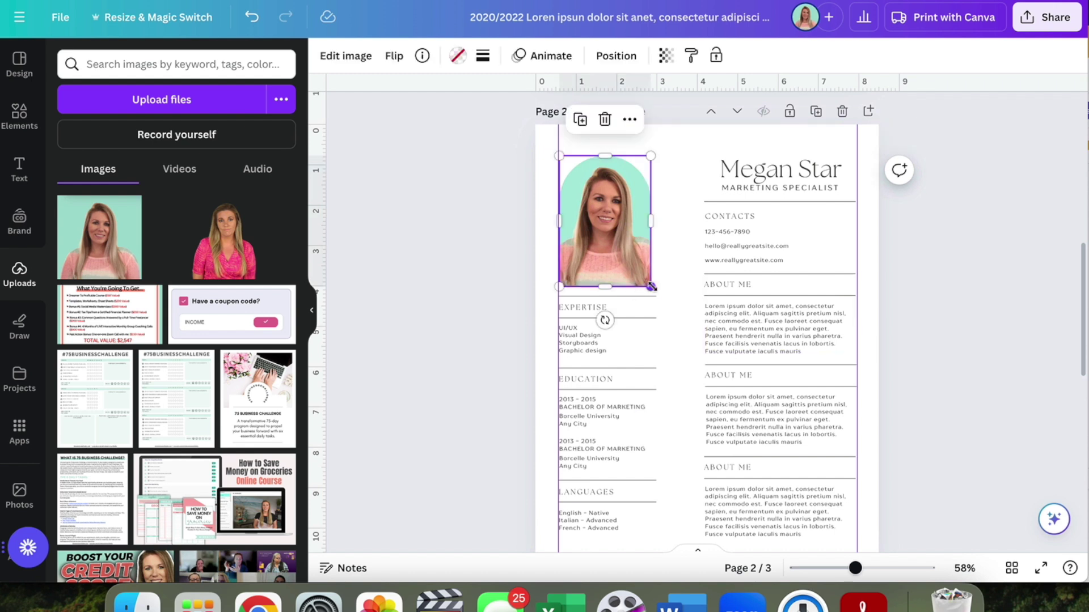
{"action": "left_click_drag", "start_coordinate": [650, 286], "coordinate": [655, 294]}
{"action": "left_click_drag", "start_coordinate": [607, 247], "coordinate": [607, 242]}
{"action": "left_click", "coordinate": [469, 226]}
Step: Switch to the Gray and White Simple Clean Resume design
{"action": "scroll", "coordinate": [469, 228], "scroll_direction": "down", "scroll_amount": 5}
{"action": "scroll", "coordinate": [469, 227], "scroll_direction": "up", "scroll_amount": 5}
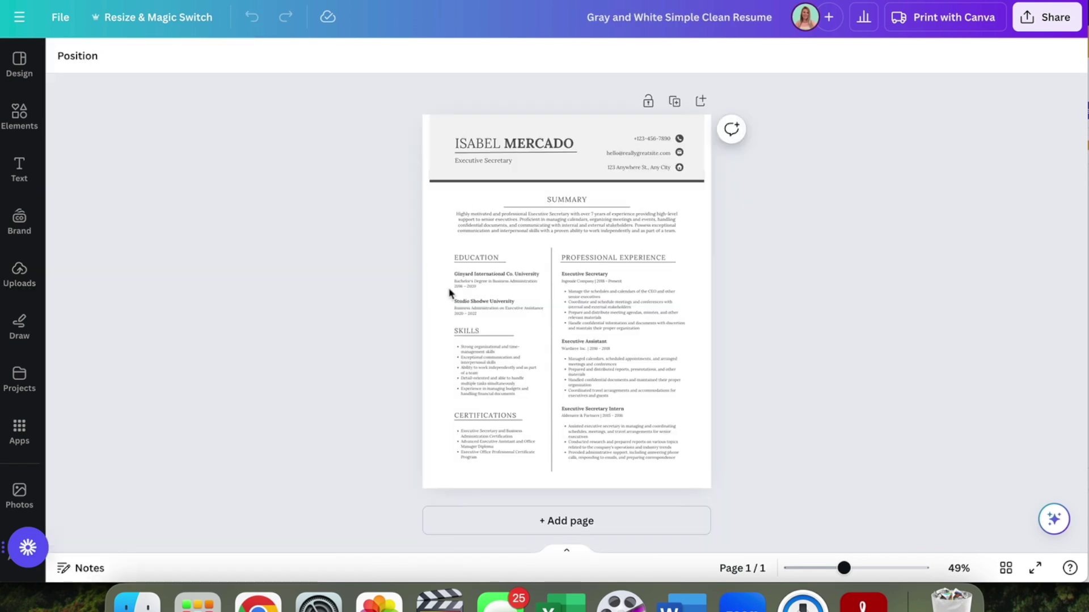
{"action": "left_click", "coordinate": [448, 294]}
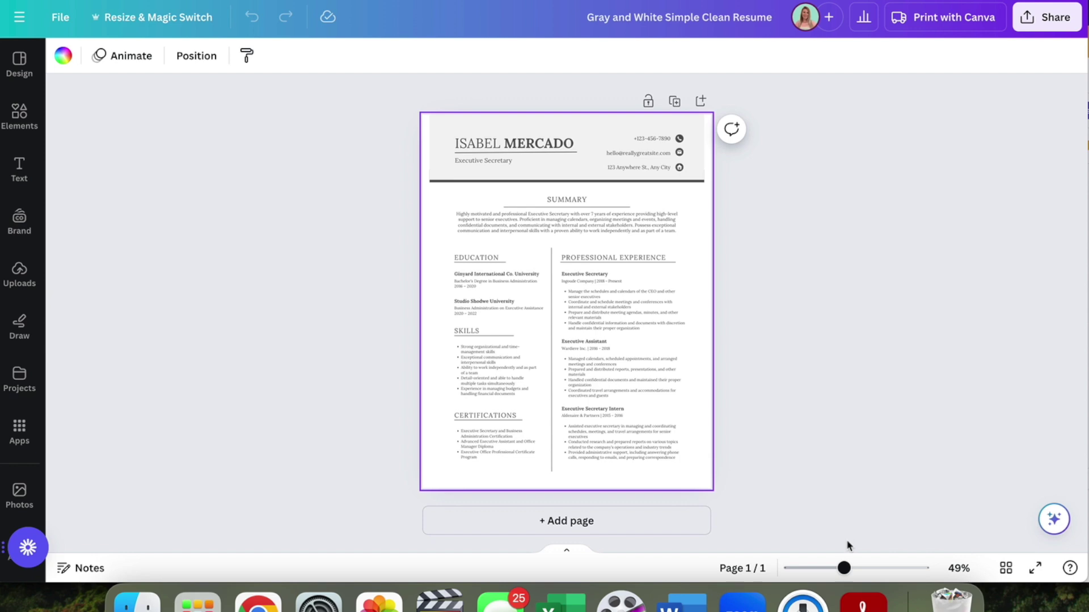
Step: Zoom the Gray and White resume to about 98% and scroll up to the header
{"action": "left_click_drag", "start_coordinate": [844, 567], "coordinate": [866, 568]}
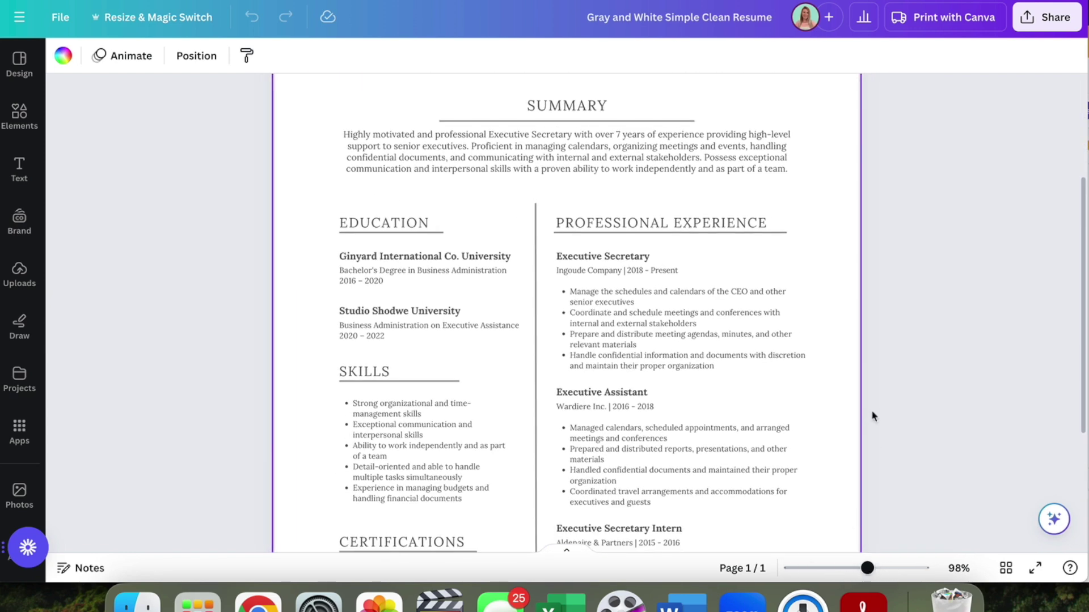
{"action": "scroll", "coordinate": [873, 414], "scroll_direction": "up", "scroll_amount": 5}
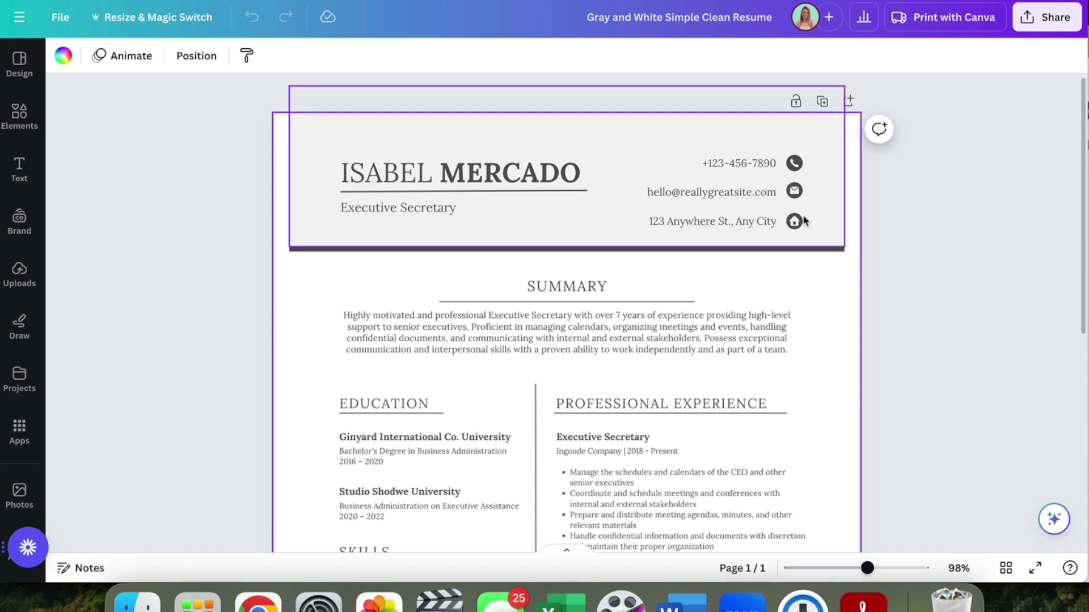
Step: Replace the header address text with freedominabudget.com
{"action": "double_click", "coordinate": [732, 222]}
{"action": "key", "text": "ctrl+a"}
{"action": "key", "text": "BackSpace"}
{"action": "type", "text": "freedominabudget.com"}
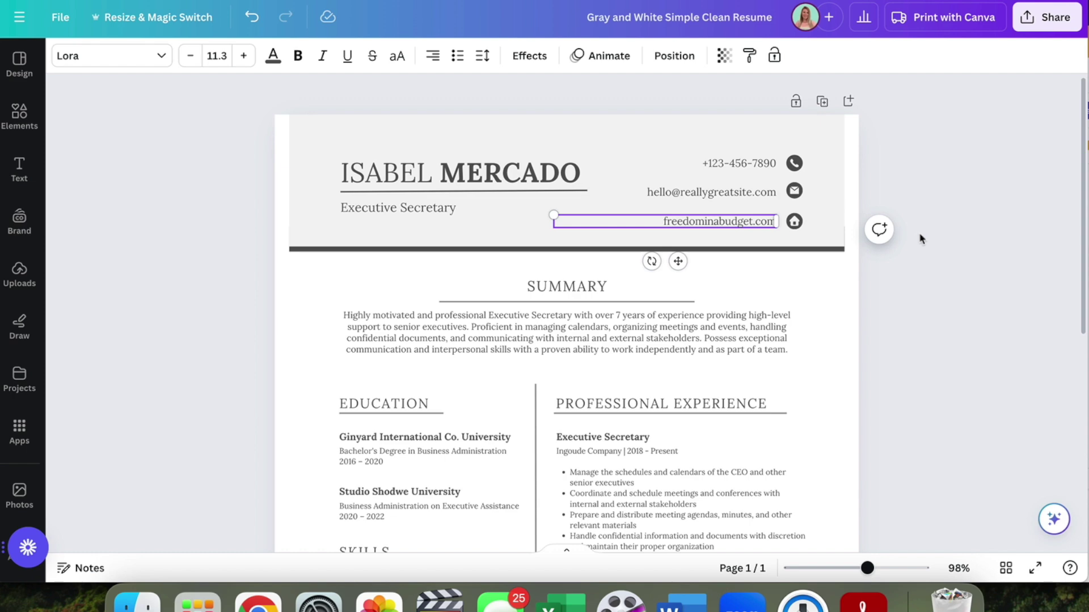
{"action": "left_click", "coordinate": [929, 176]}
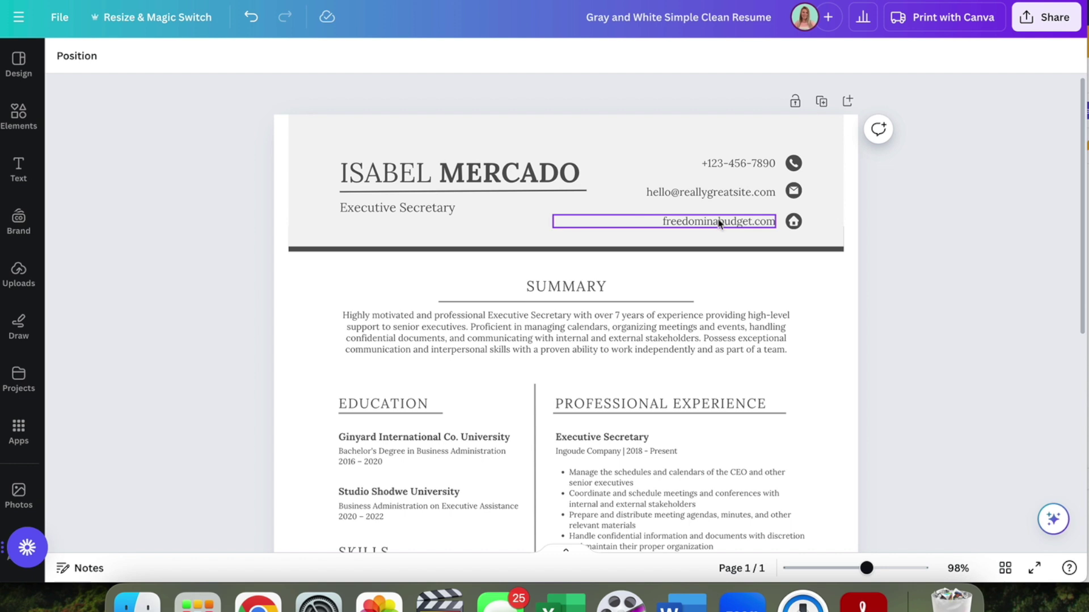
{"action": "left_click", "coordinate": [730, 225]}
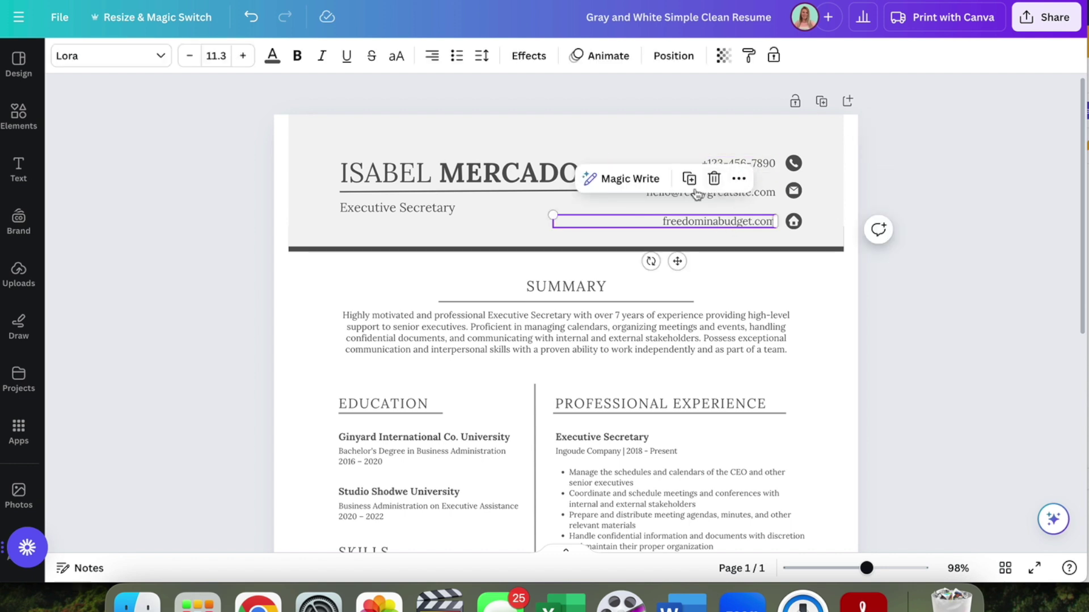
{"action": "left_click", "coordinate": [739, 180]}
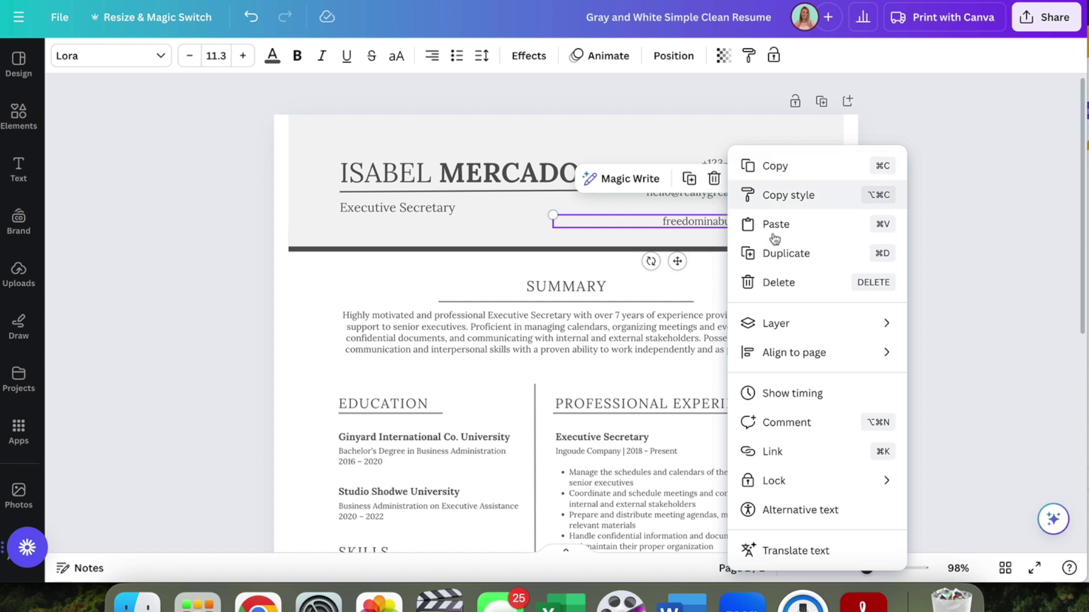
{"action": "left_click", "coordinate": [794, 452]}
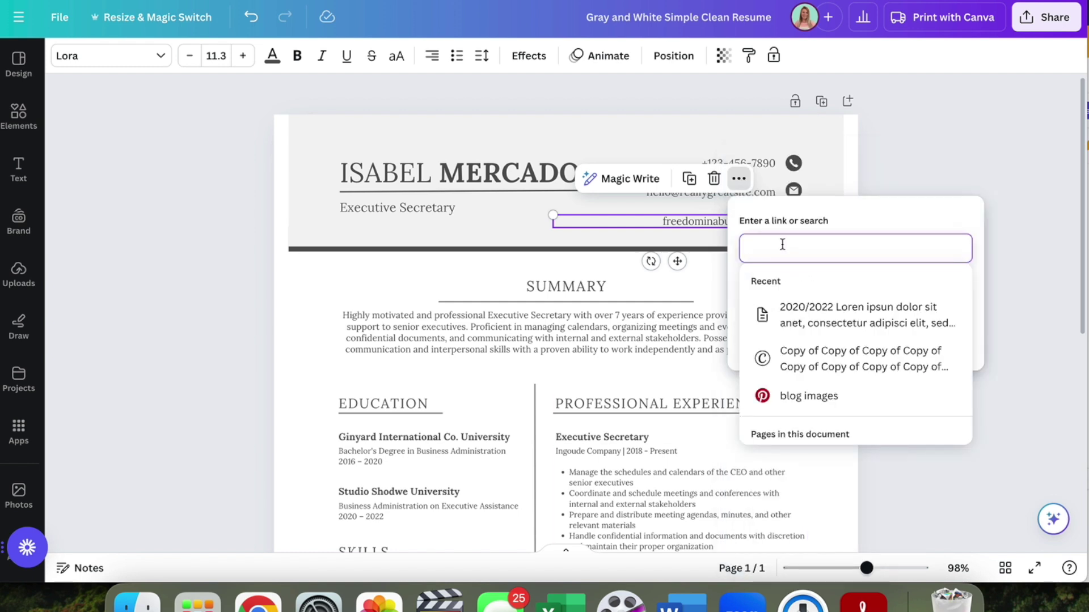
{"action": "type", "text": "https://freedominabudget.com/"}
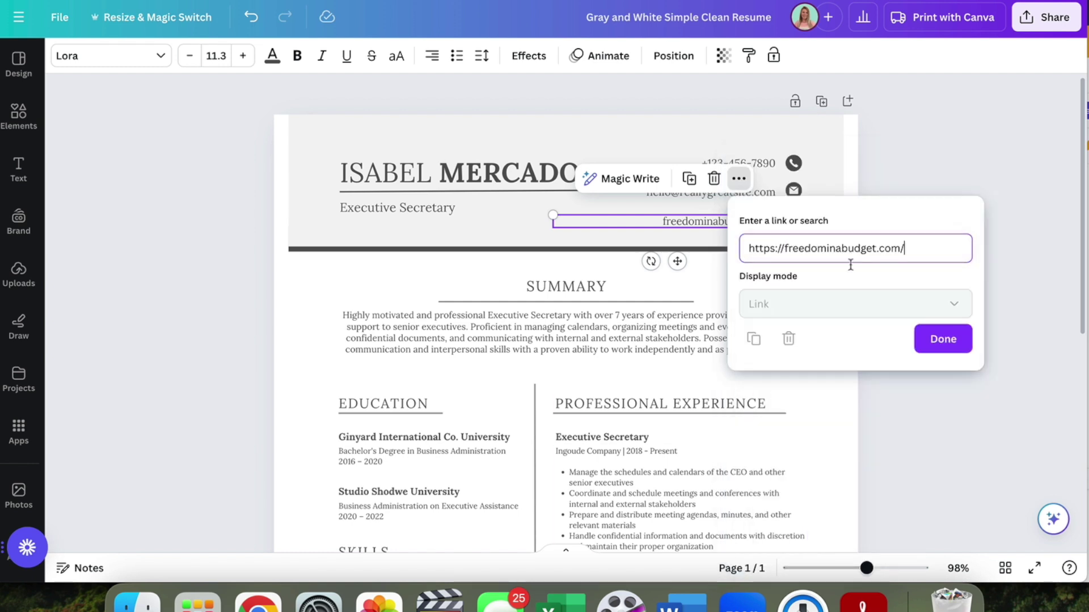
{"action": "left_click", "coordinate": [943, 338]}
{"action": "left_click", "coordinate": [944, 368]}
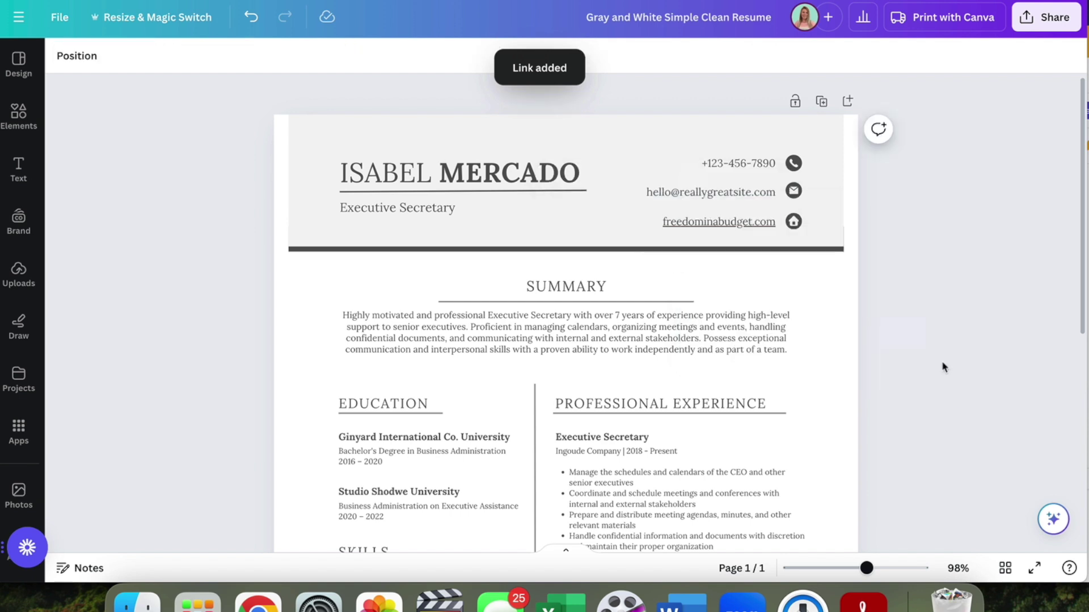
Step: Link the home icon to the same website URL by pasting it into the icon's link settings
{"action": "left_click", "coordinate": [793, 221]}
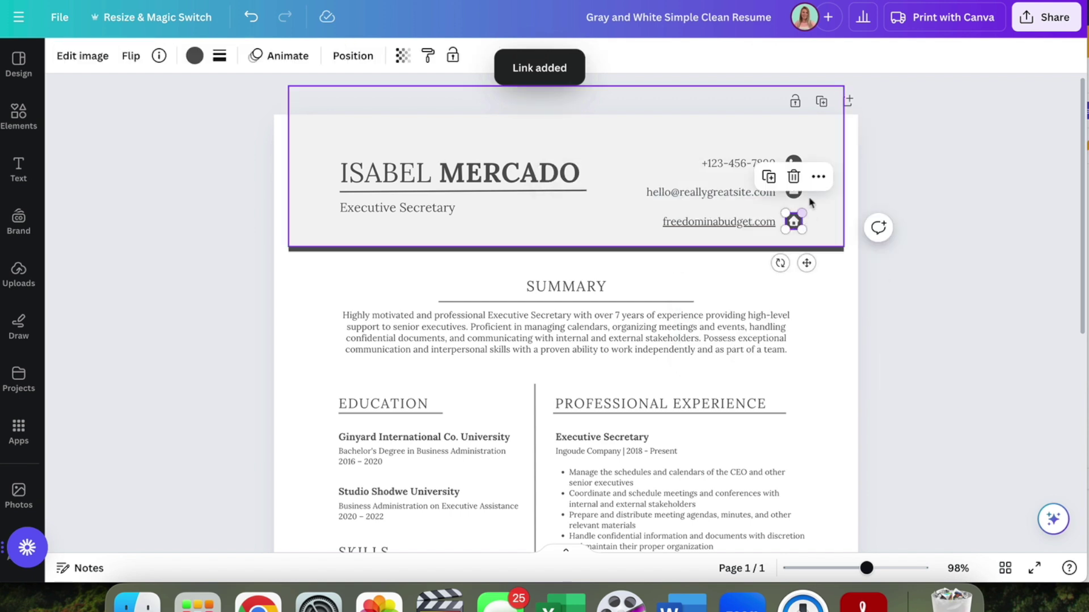
{"action": "left_click", "coordinate": [819, 176]}
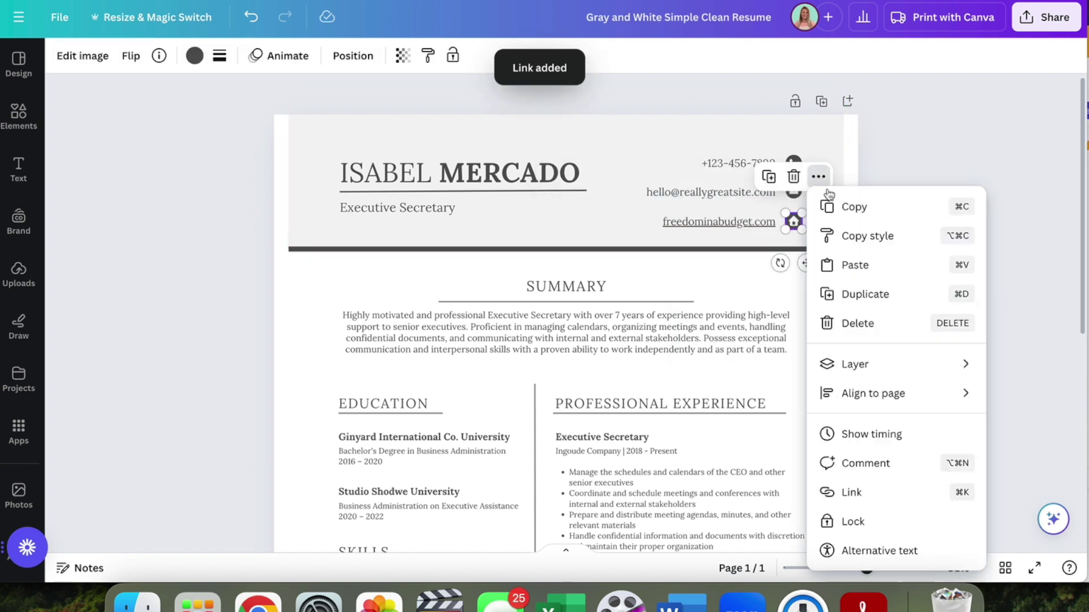
{"action": "left_click", "coordinate": [874, 493]}
{"action": "type", "text": "https://freedominabudget.com/"}
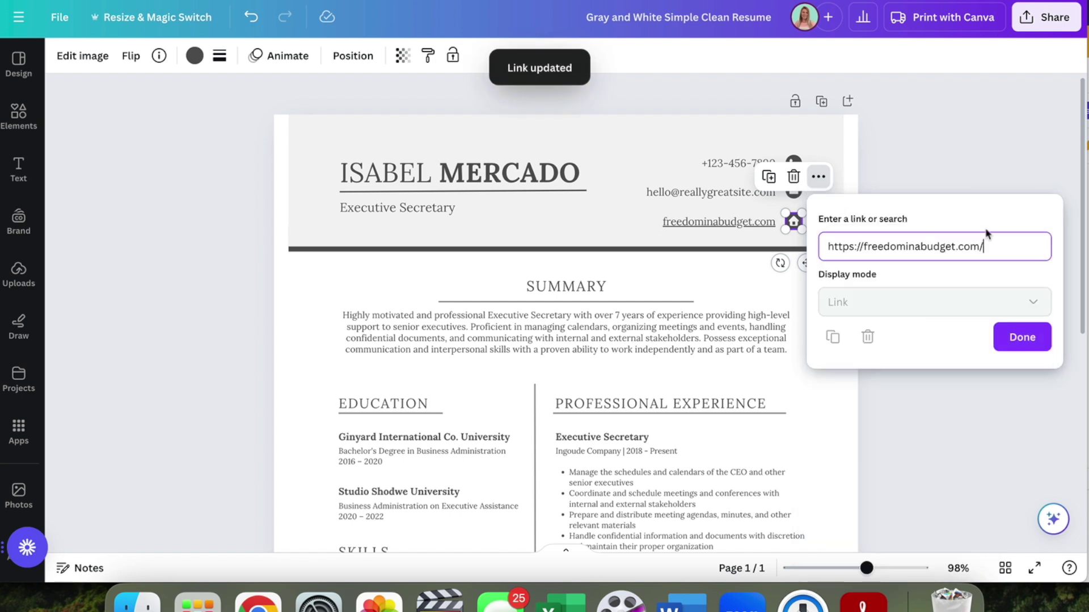
{"action": "left_click", "coordinate": [1025, 339]}
{"action": "left_click", "coordinate": [1005, 150]}
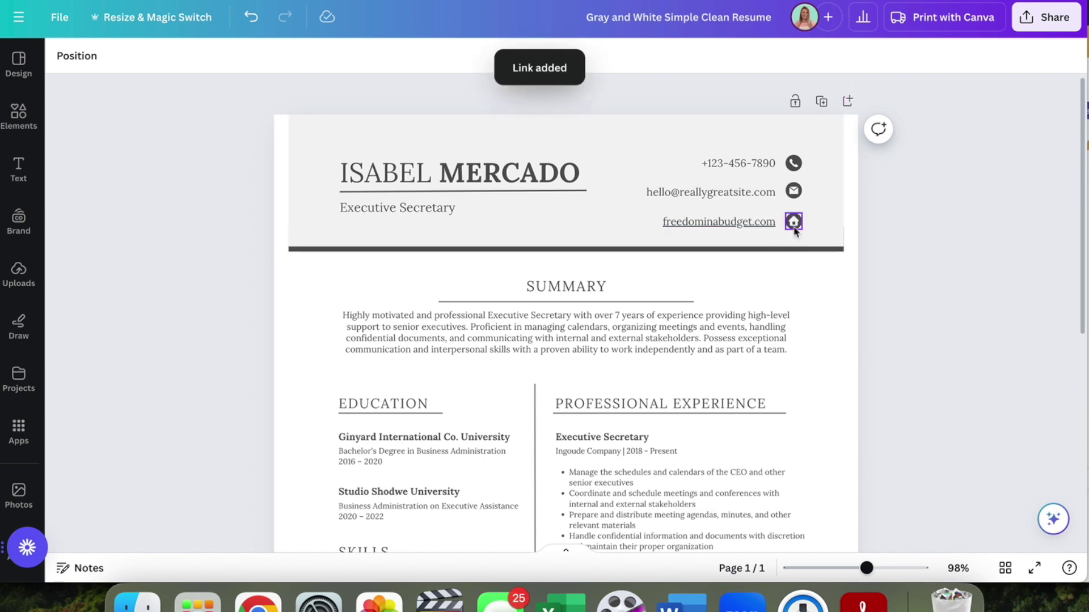
{"action": "scroll", "coordinate": [802, 321], "scroll_direction": "down", "scroll_amount": 3}
{"action": "scroll", "coordinate": [788, 306], "scroll_direction": "up", "scroll_amount": 3}
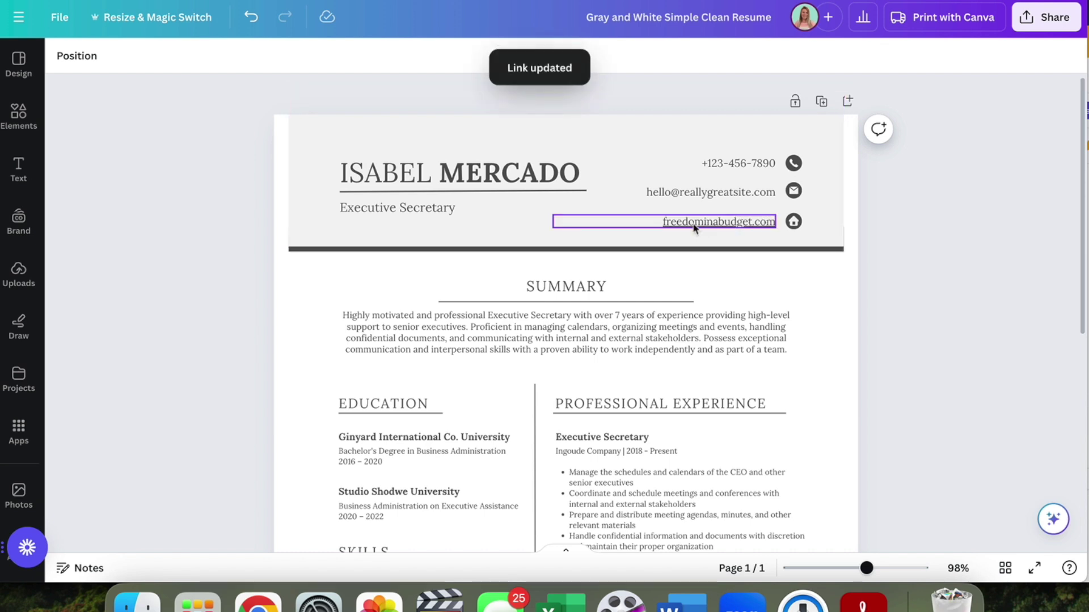
Step: Make the freedominabudget.com text underlined and dark blue
{"action": "left_click", "coordinate": [749, 221]}
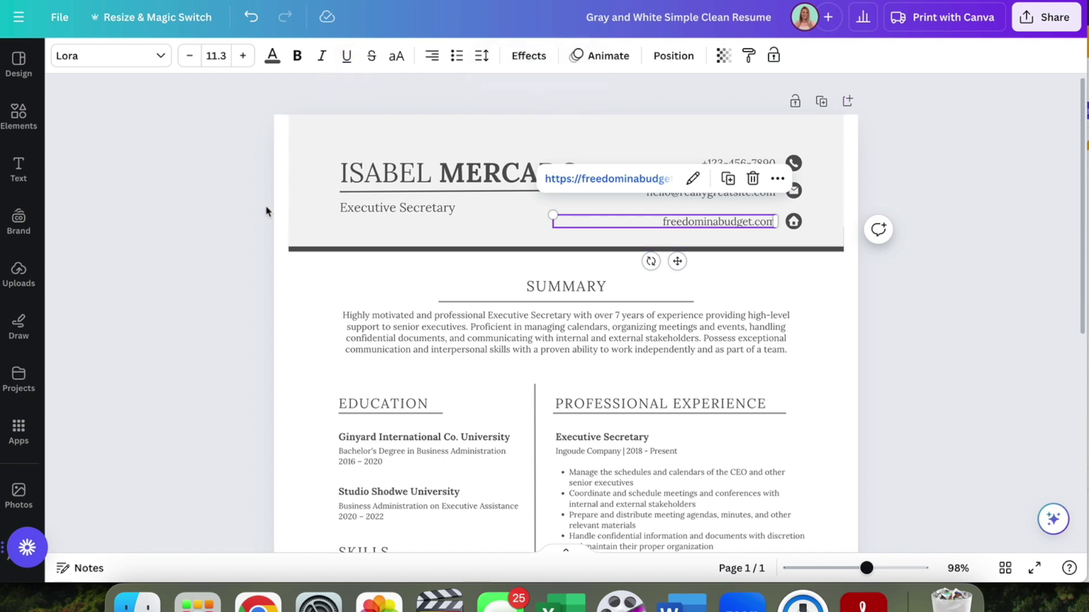
{"action": "left_click", "coordinate": [347, 56]}
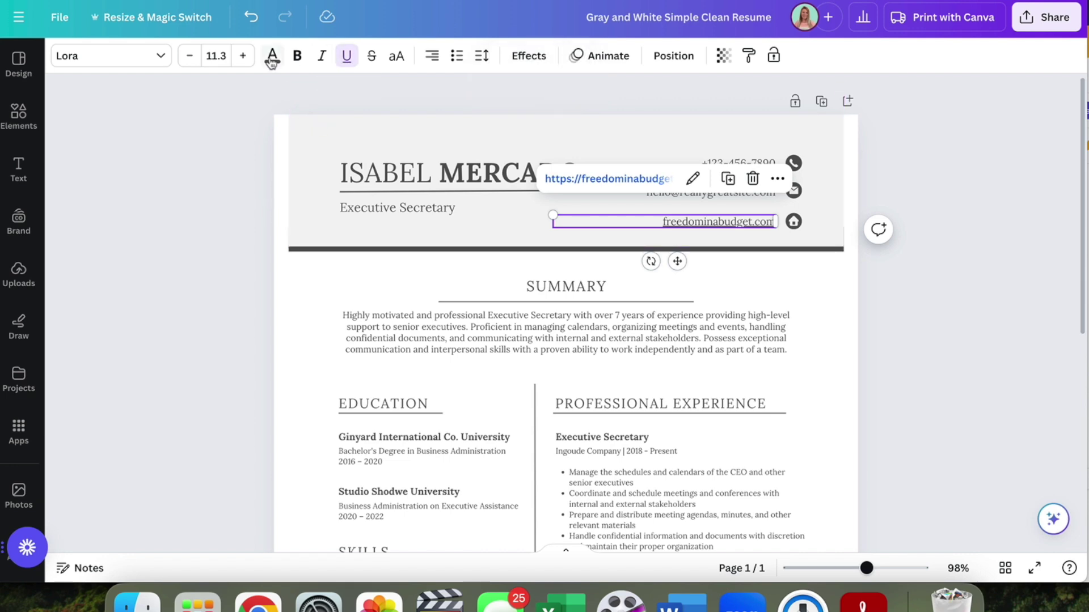
{"action": "left_click", "coordinate": [272, 56]}
{"action": "left_click", "coordinate": [278, 450]}
{"action": "left_click", "coordinate": [352, 178]}
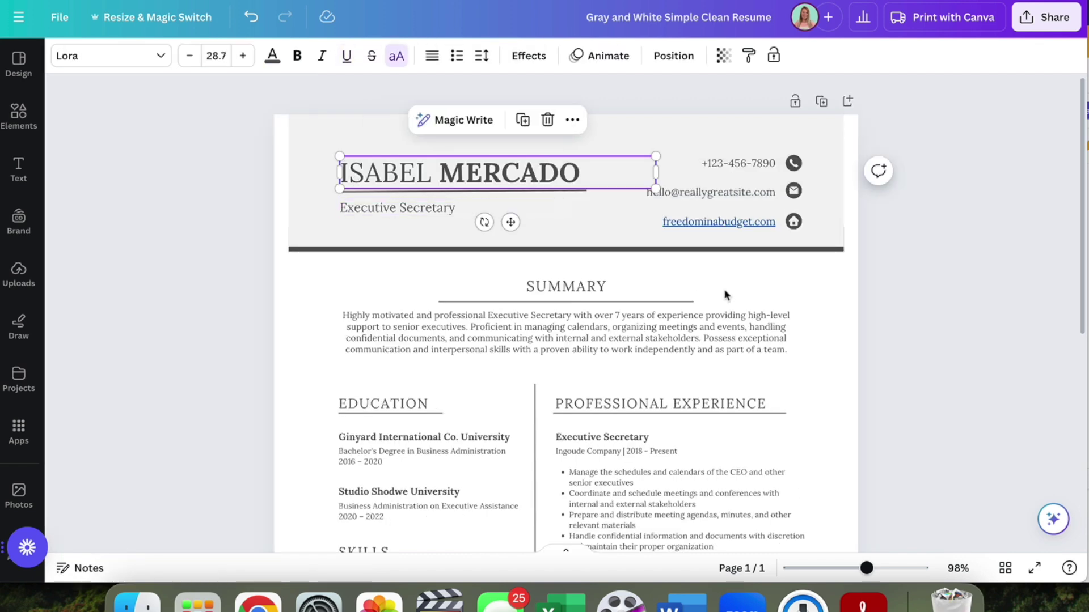
{"action": "scroll", "coordinate": [734, 237], "scroll_direction": "down", "scroll_amount": 2}
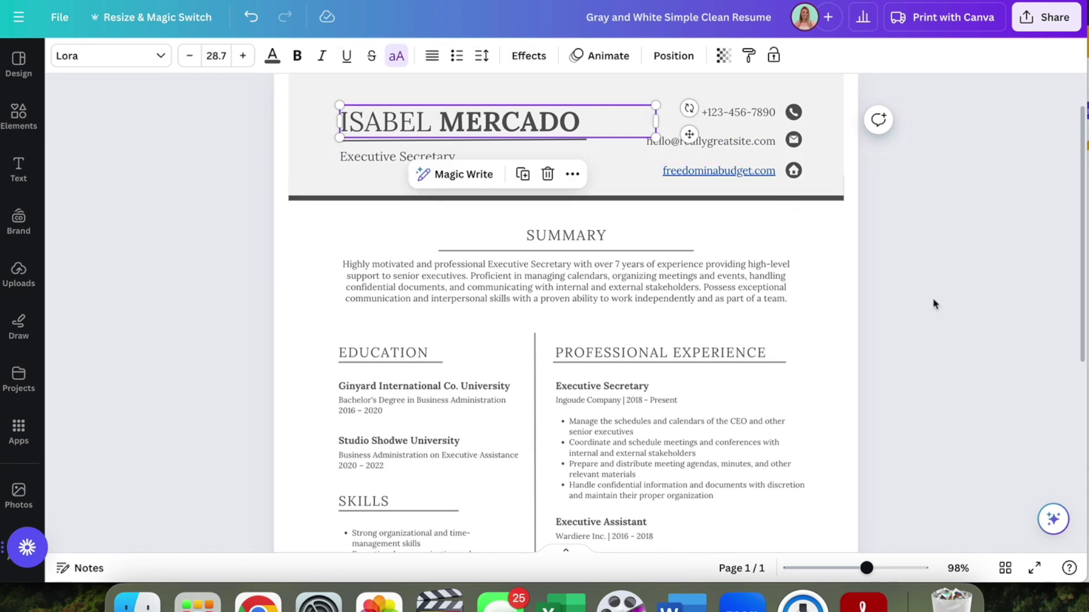
{"action": "scroll", "coordinate": [984, 334], "scroll_direction": "up", "scroll_amount": 2}
Step: Adjust the thickness of the divider line under the header
{"action": "left_click", "coordinate": [857, 233]}
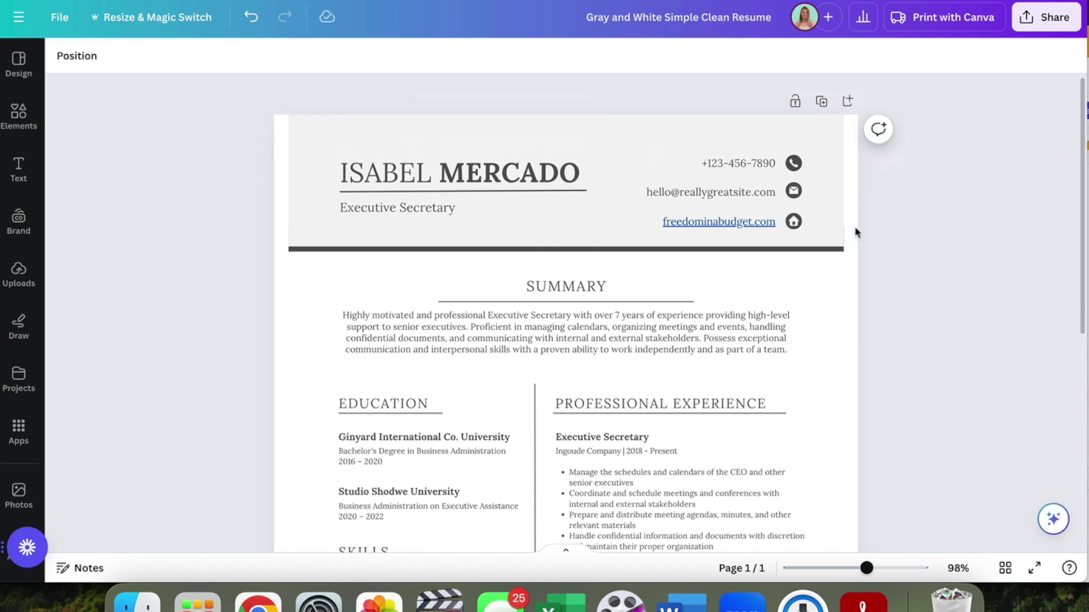
{"action": "left_click", "coordinate": [514, 249]}
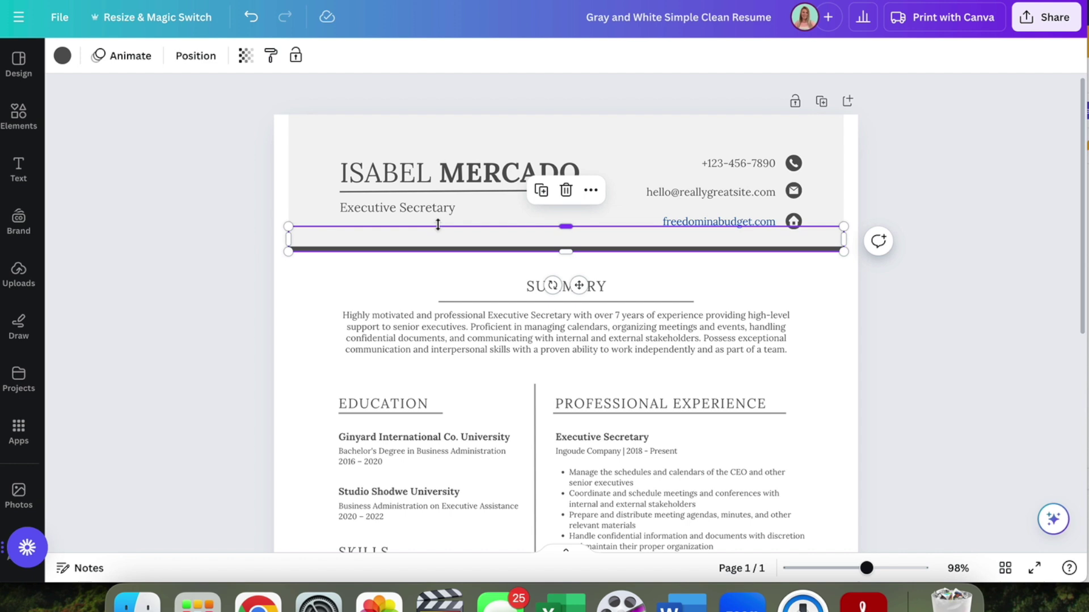
{"action": "mouse_move", "coordinate": [566, 251]}
{"action": "left_mouse_down"}
{"action": "mouse_move", "coordinate": [568, 262]}
{"action": "mouse_move", "coordinate": [567, 250]}
{"action": "left_mouse_up"}
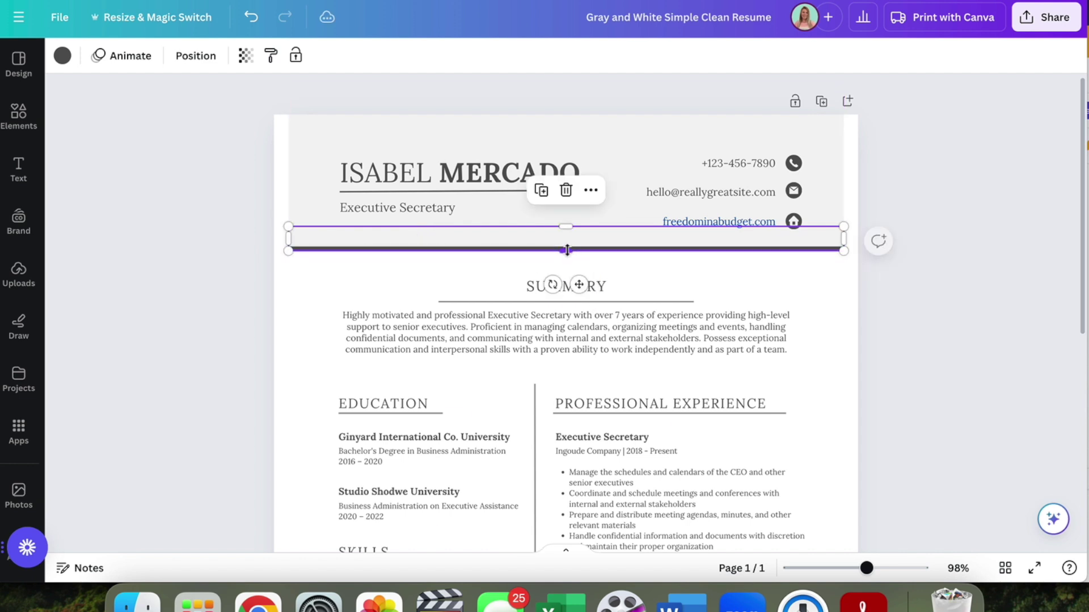
{"action": "left_click", "coordinate": [250, 325]}
{"action": "scroll", "coordinate": [249, 325], "scroll_direction": "down", "scroll_amount": 5}
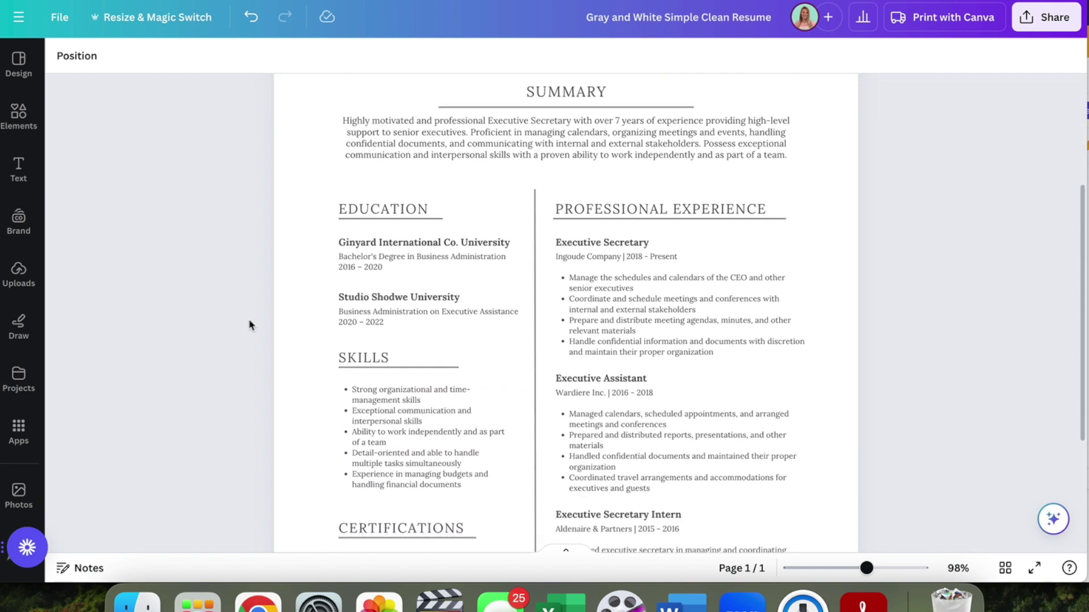
Step: Enlarge the Skills list font to 11.3, widen its text box, and move it up under its heading
{"action": "left_click", "coordinate": [384, 322]}
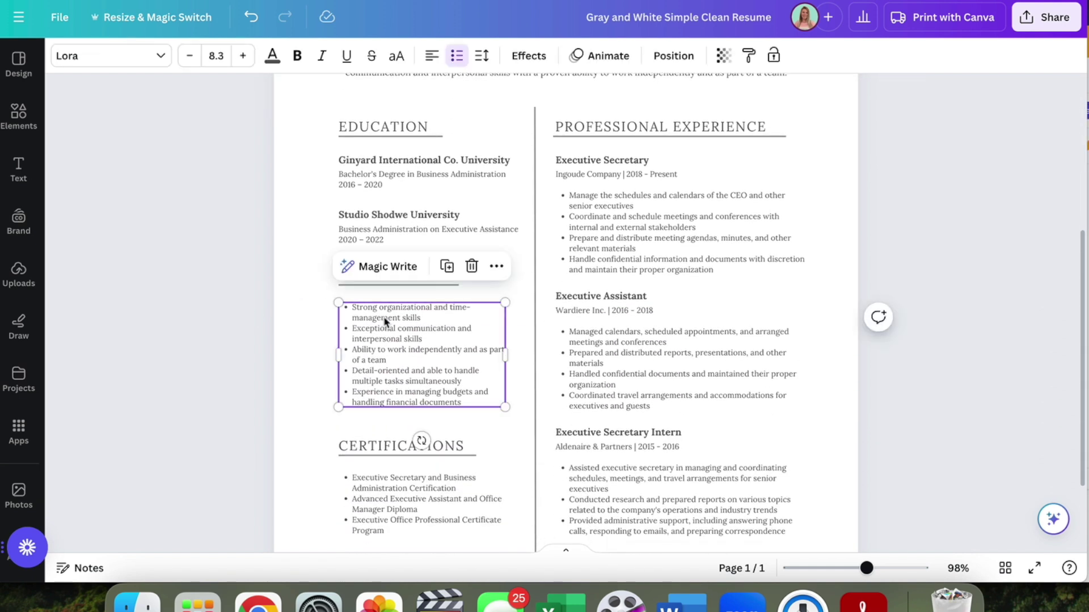
{"action": "left_click", "coordinate": [243, 55]}
{"action": "left_click", "coordinate": [243, 56]}
{"action": "left_click", "coordinate": [243, 55]}
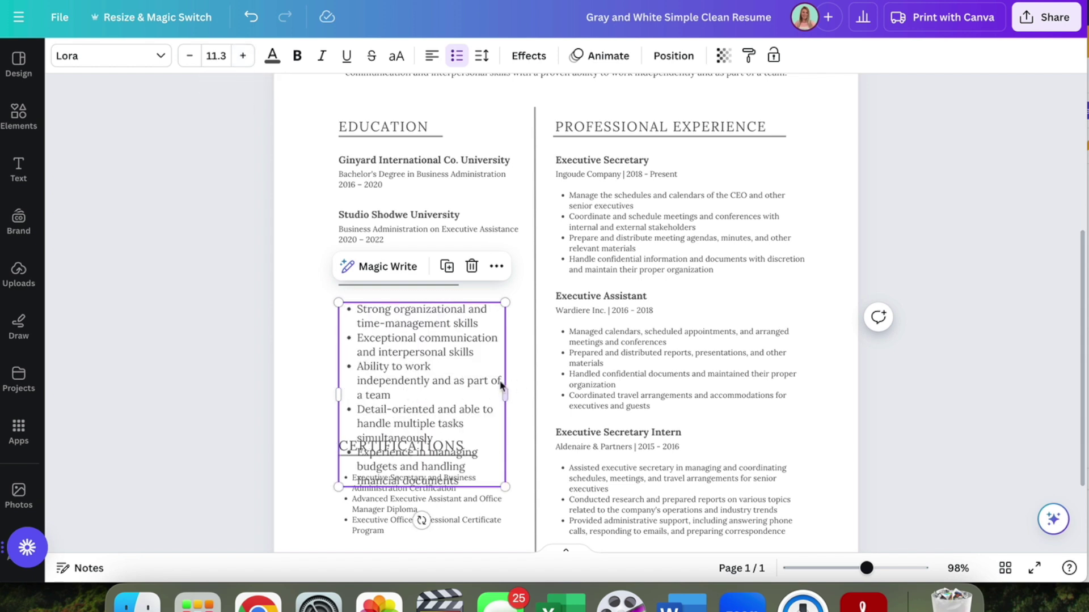
{"action": "left_click_drag", "start_coordinate": [509, 386], "coordinate": [541, 390]}
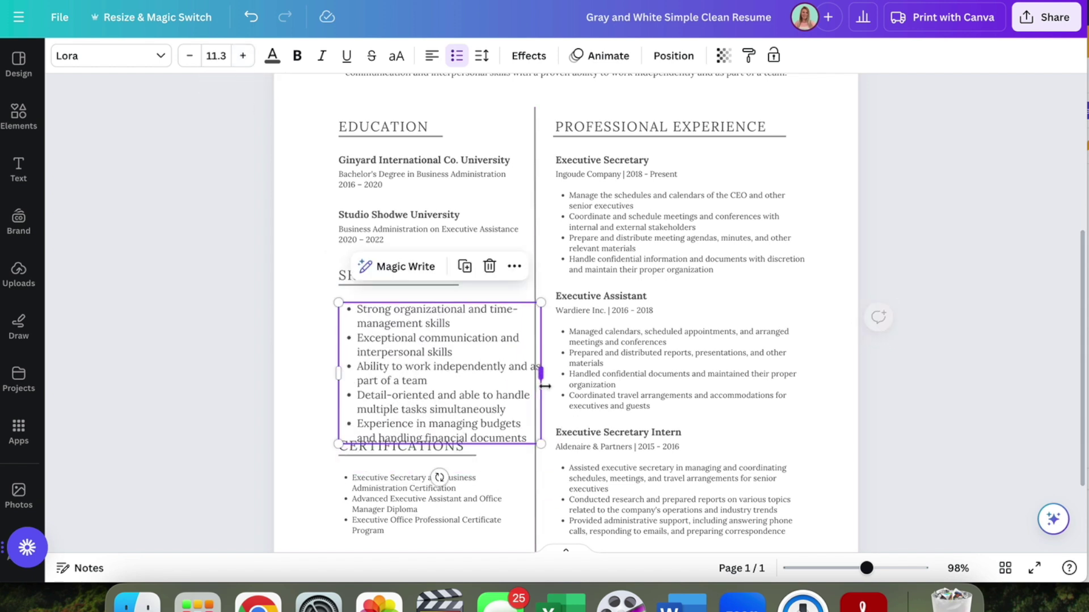
{"action": "left_click_drag", "start_coordinate": [429, 381], "coordinate": [419, 369]}
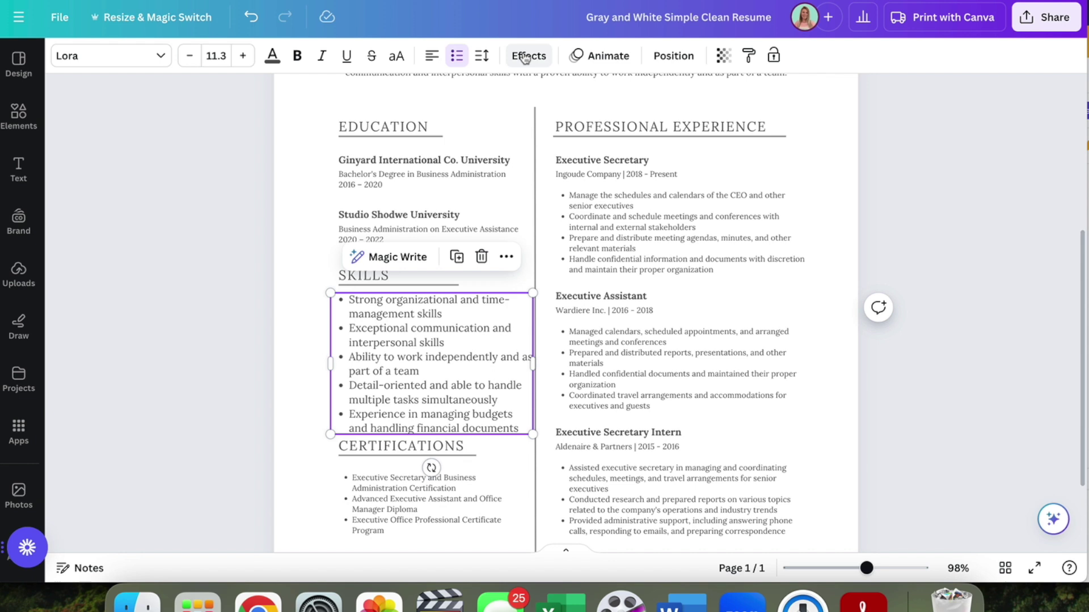
Step: Cycle the Skills list through centre, right and justified alignment, ending on left-aligned
{"action": "left_click", "coordinate": [431, 57]}
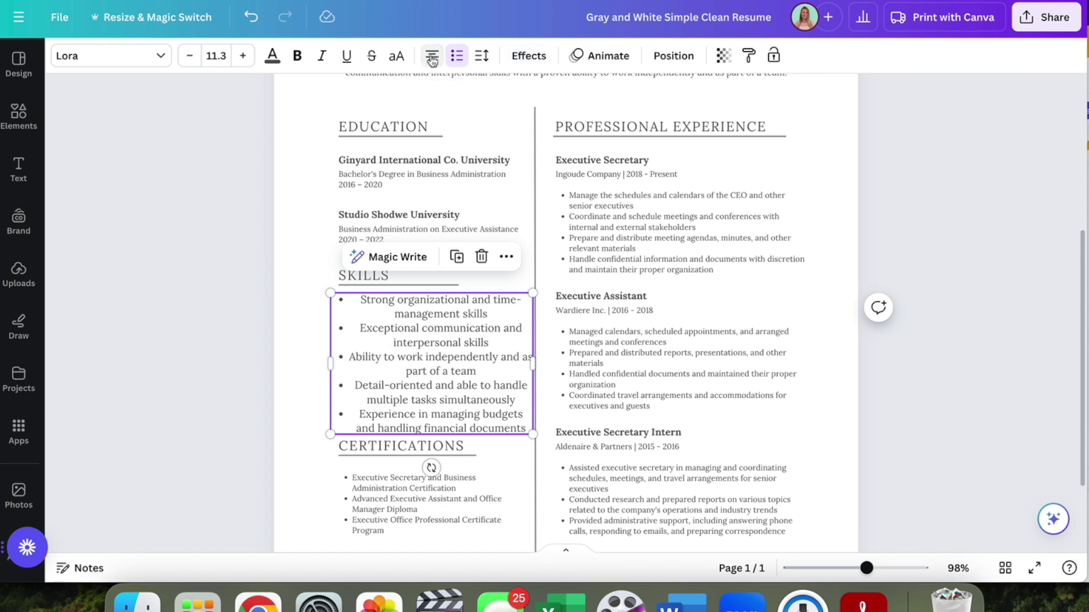
{"action": "left_click", "coordinate": [432, 57]}
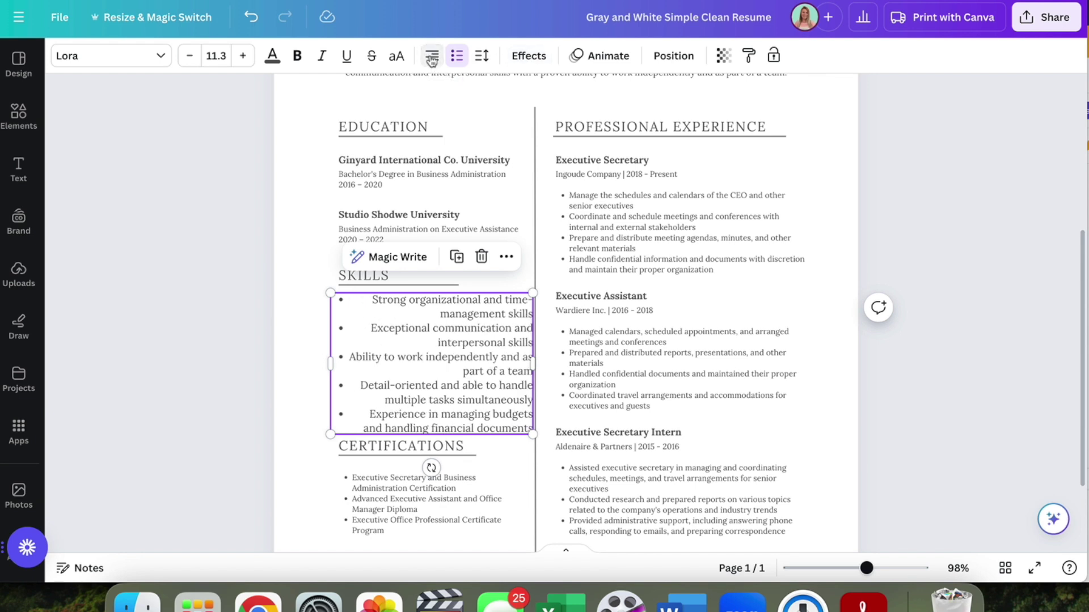
{"action": "left_click", "coordinate": [432, 57]}
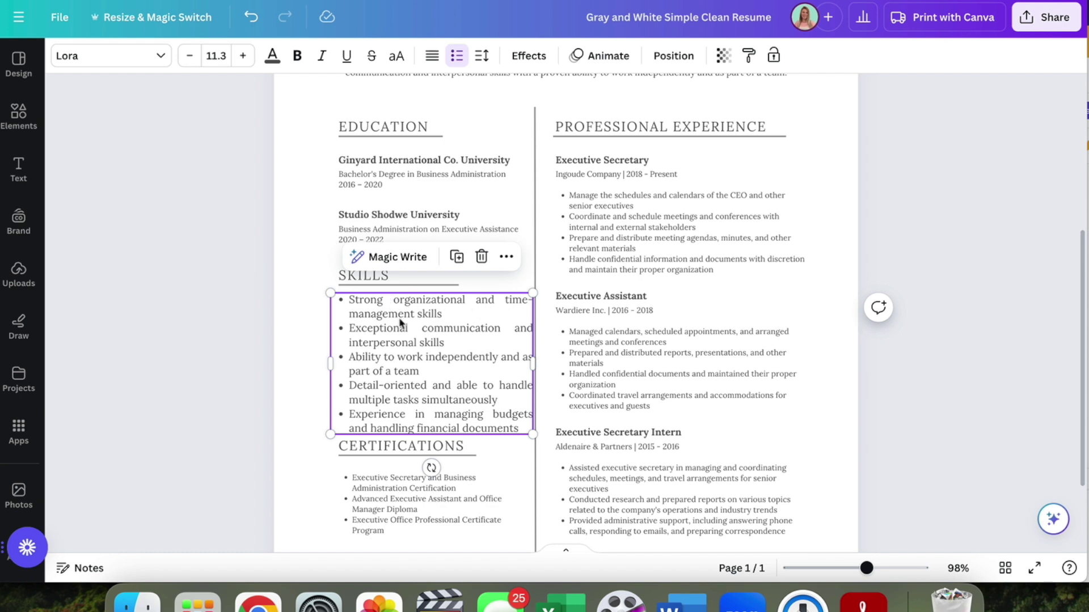
{"action": "scroll", "coordinate": [314, 374], "scroll_direction": "down", "scroll_amount": 1}
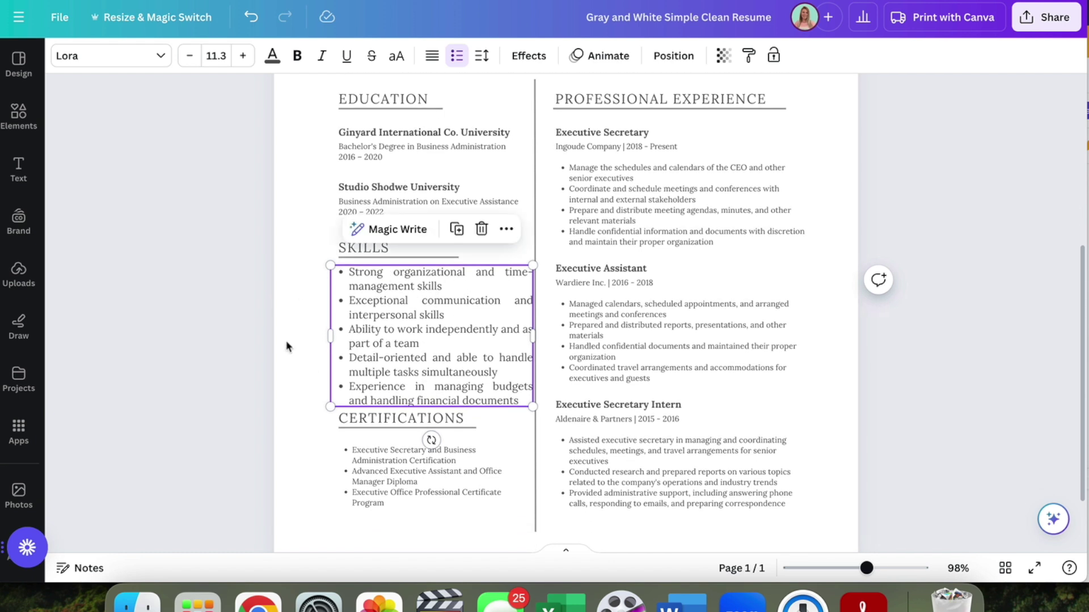
{"action": "left_click", "coordinate": [432, 55]}
{"action": "scroll", "coordinate": [263, 266], "scroll_direction": "down", "scroll_amount": 3}
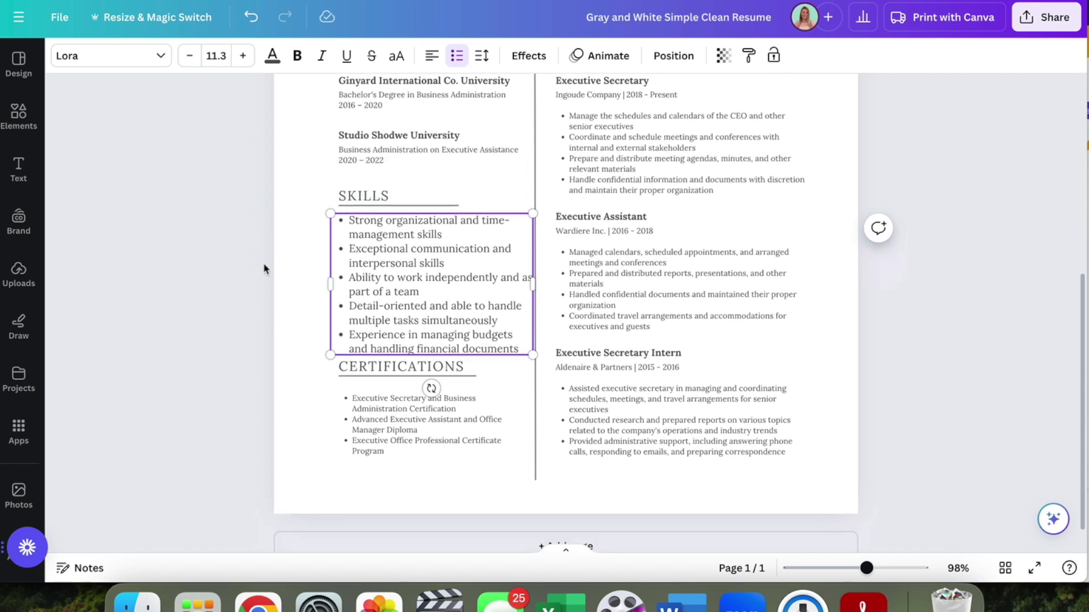
{"action": "scroll", "coordinate": [263, 264], "scroll_direction": "up", "scroll_amount": 14}
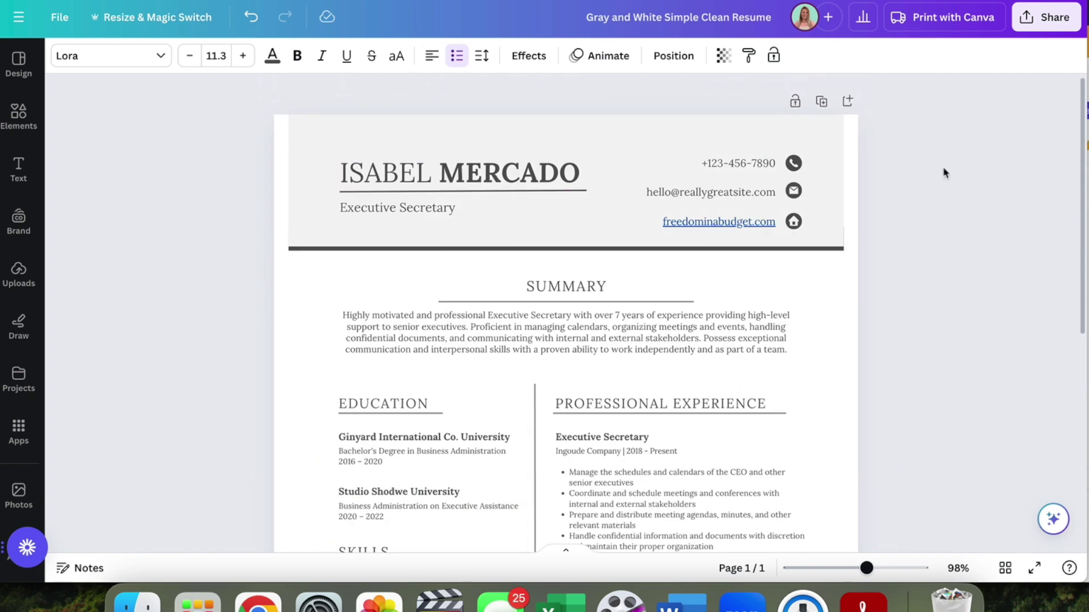
Step: Download the resume as a PDF Standard file and bring up the Downloads folder
{"action": "left_click", "coordinate": [943, 168]}
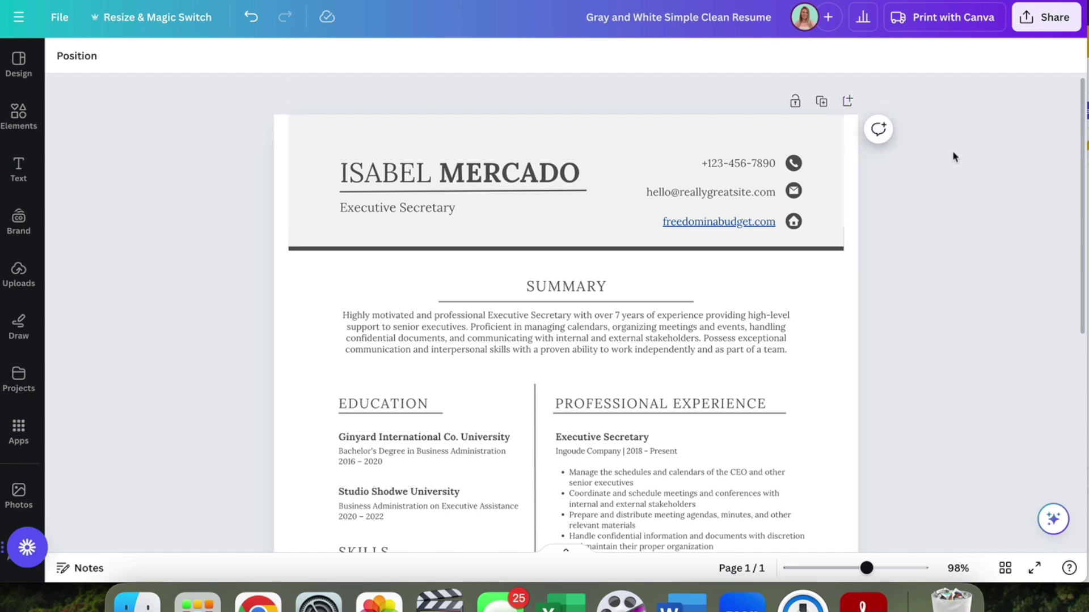
{"action": "scroll", "coordinate": [952, 154], "scroll_direction": "down", "scroll_amount": 4}
{"action": "scroll", "coordinate": [953, 157], "scroll_direction": "up", "scroll_amount": 4}
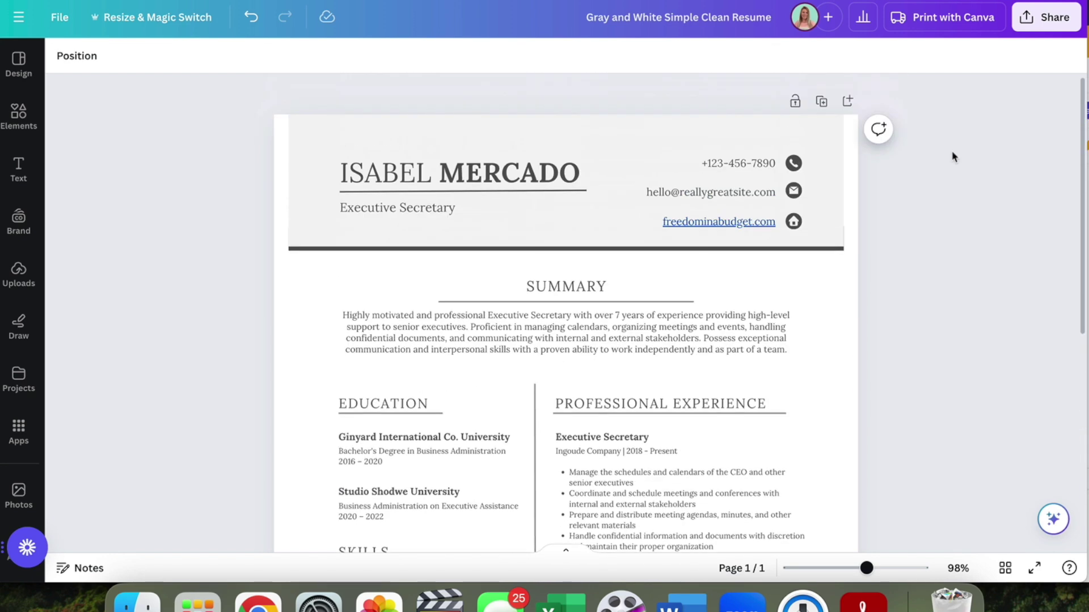
{"action": "left_click", "coordinate": [1047, 17]}
{"action": "left_click", "coordinate": [1003, 418]}
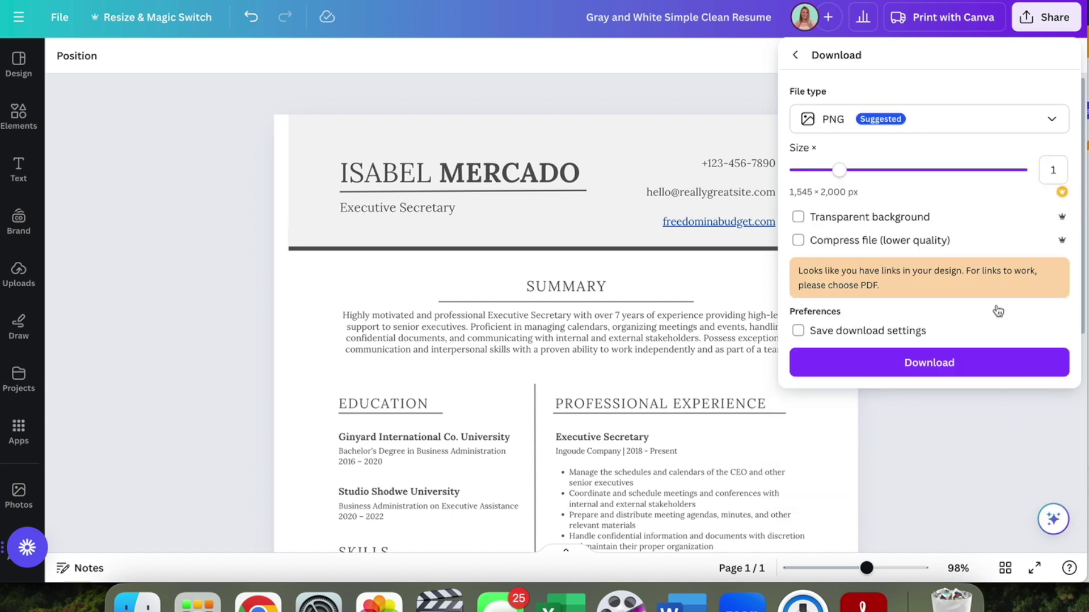
{"action": "left_click", "coordinate": [1054, 124]}
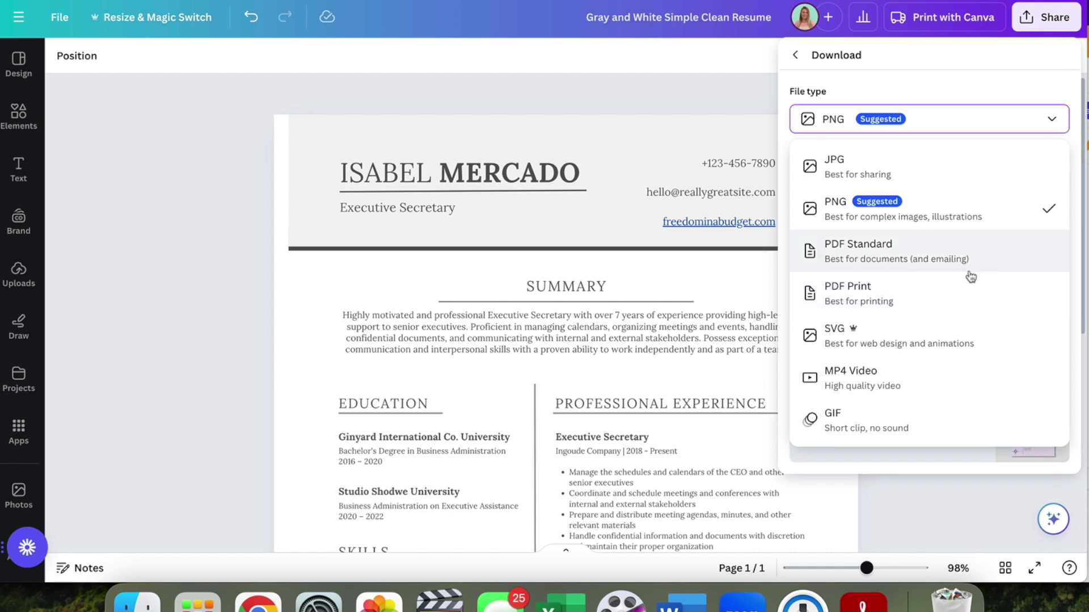
{"action": "left_click", "coordinate": [934, 263]}
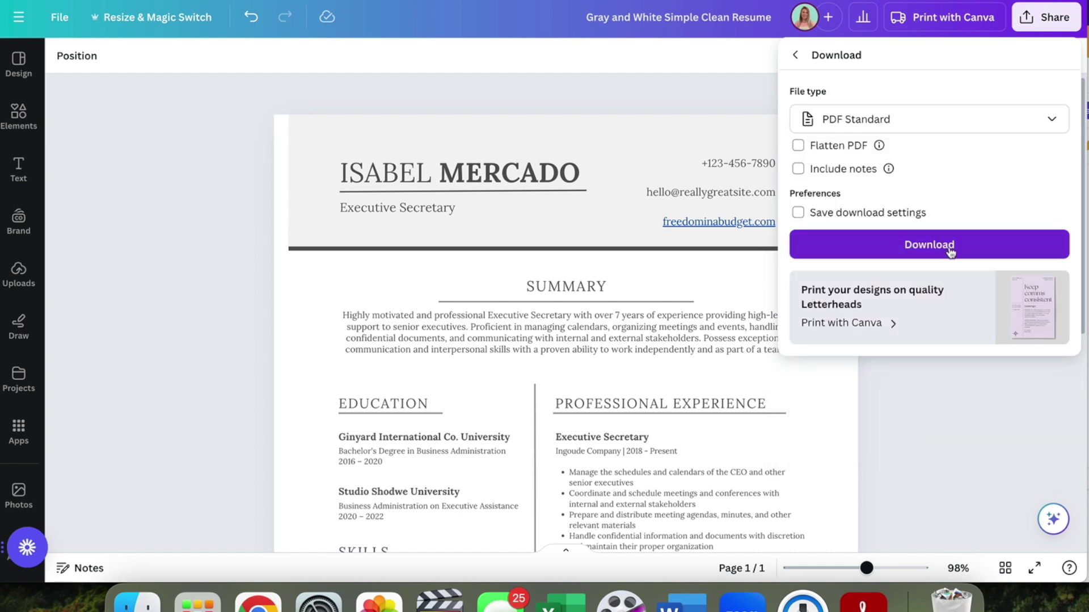
{"action": "left_click", "coordinate": [951, 253]}
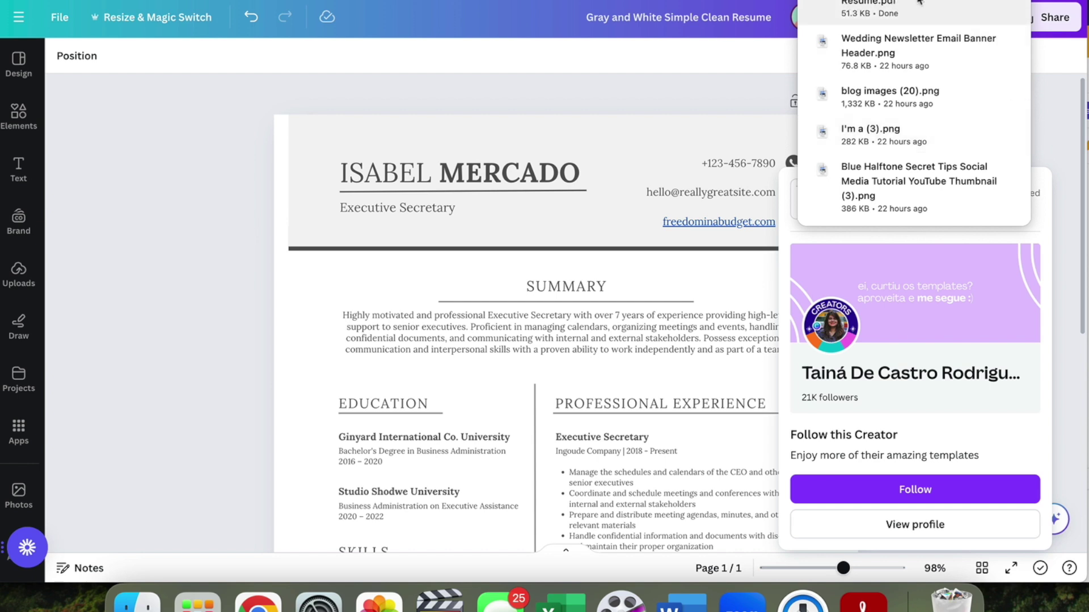
{"action": "left_click", "coordinate": [695, 89]}
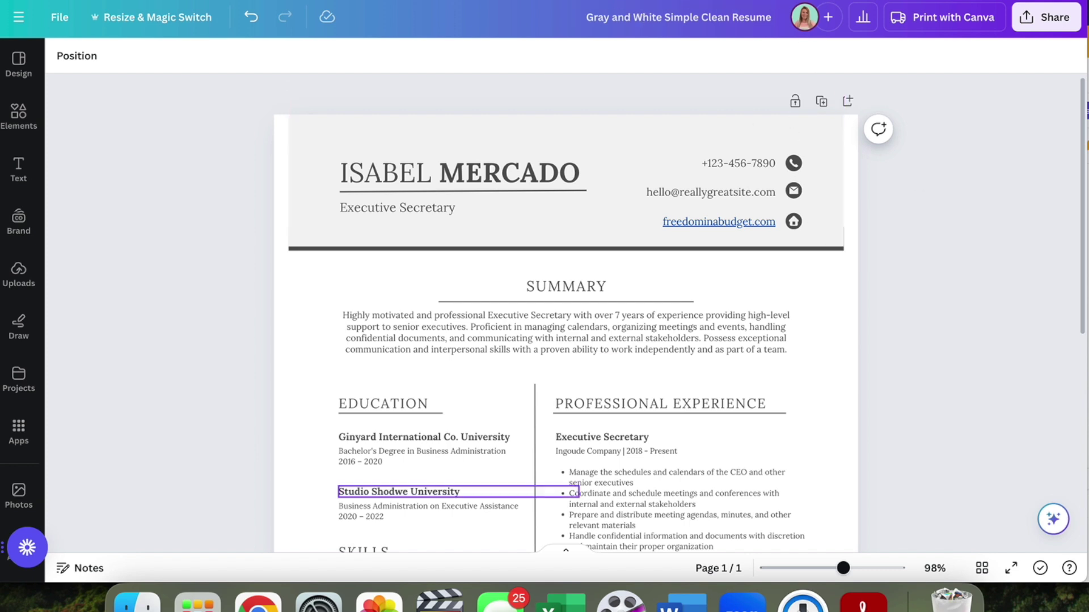
{"action": "left_click", "coordinate": [137, 600]}
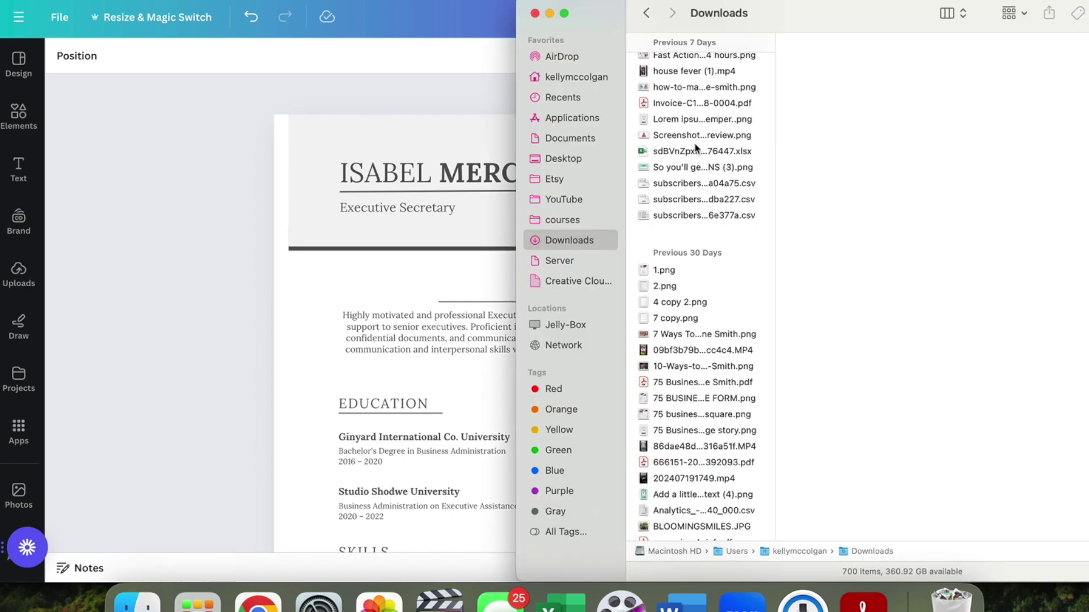
Step: Rename the downloaded resume PDF to the owner's full name plus 'Resume Template'
{"action": "scroll", "coordinate": [696, 148], "scroll_direction": "up", "scroll_amount": 5}
{"action": "left_click", "coordinate": [686, 67]}
{"action": "right_click", "coordinate": [685, 73]}
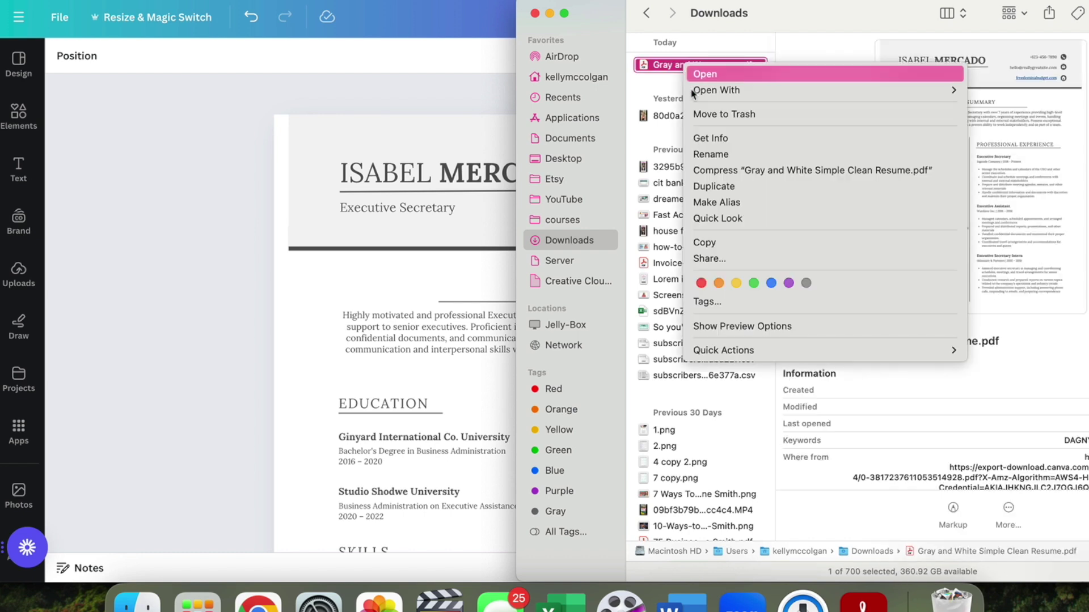
{"action": "left_click", "coordinate": [711, 154]}
{"action": "type", "text": "Kel"}
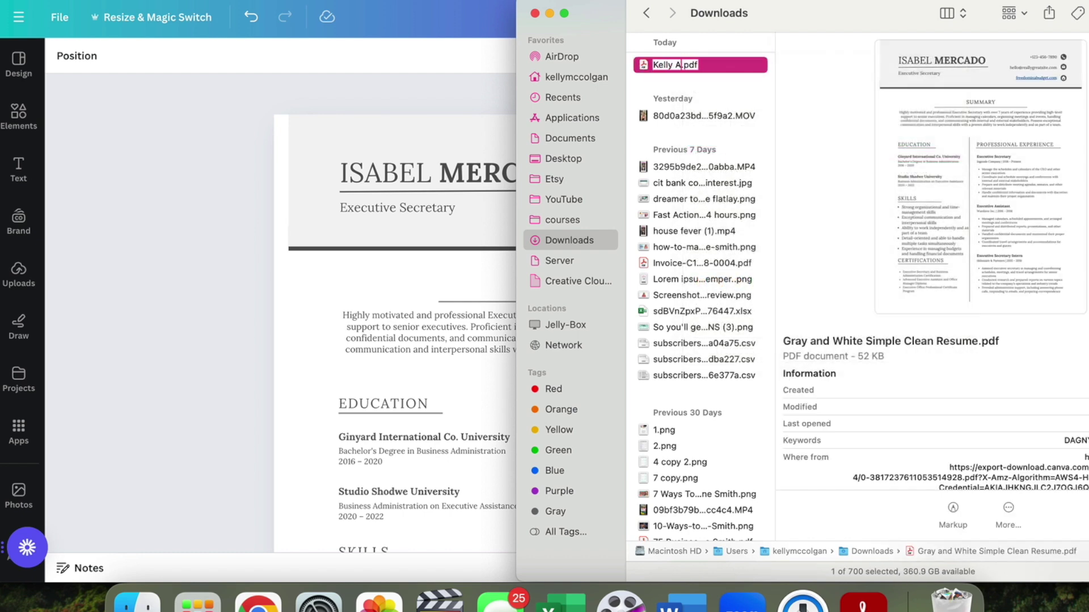
{"action": "type", "text": "ly Anne Smith Res"}
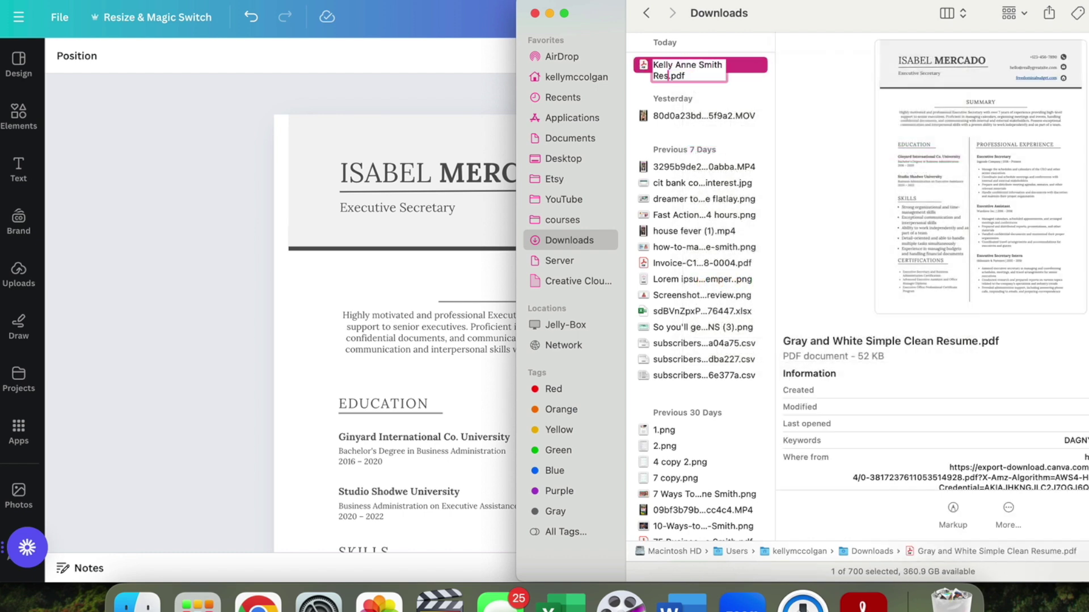
{"action": "type", "text": "ume Template"}
{"action": "key", "text": "Return"}
{"action": "left_click", "coordinate": [465, 91]}
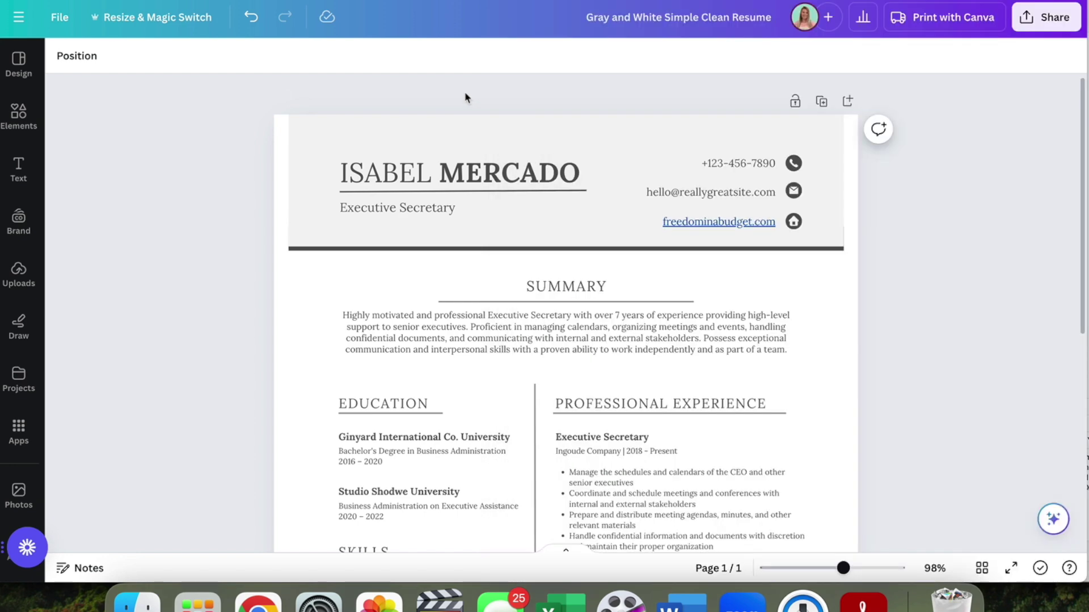
Step: Retitle the design as the owner's full name followed by 'Resume'
{"action": "left_click", "coordinate": [709, 17]}
{"action": "type", "text": "Kelly Anne Sm"}
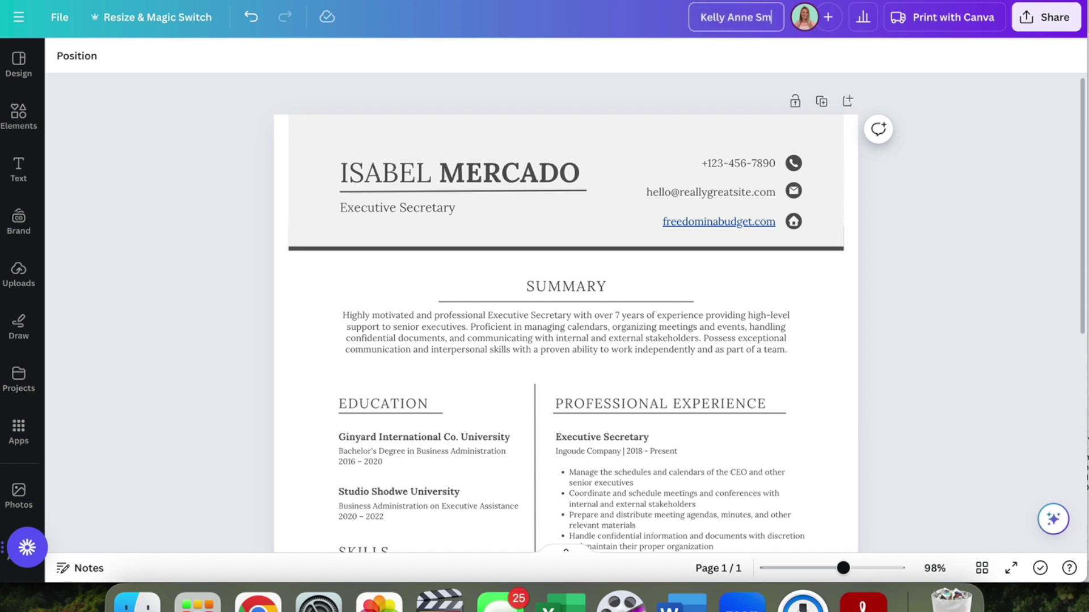
{"action": "type", "text": "ith Resumer"}
{"action": "key", "text": "BackSpace"}
{"action": "key", "text": "Return"}
Step: Download the resume as a PDF Print file and select the new PDF in Downloads
{"action": "left_click", "coordinate": [1045, 17]}
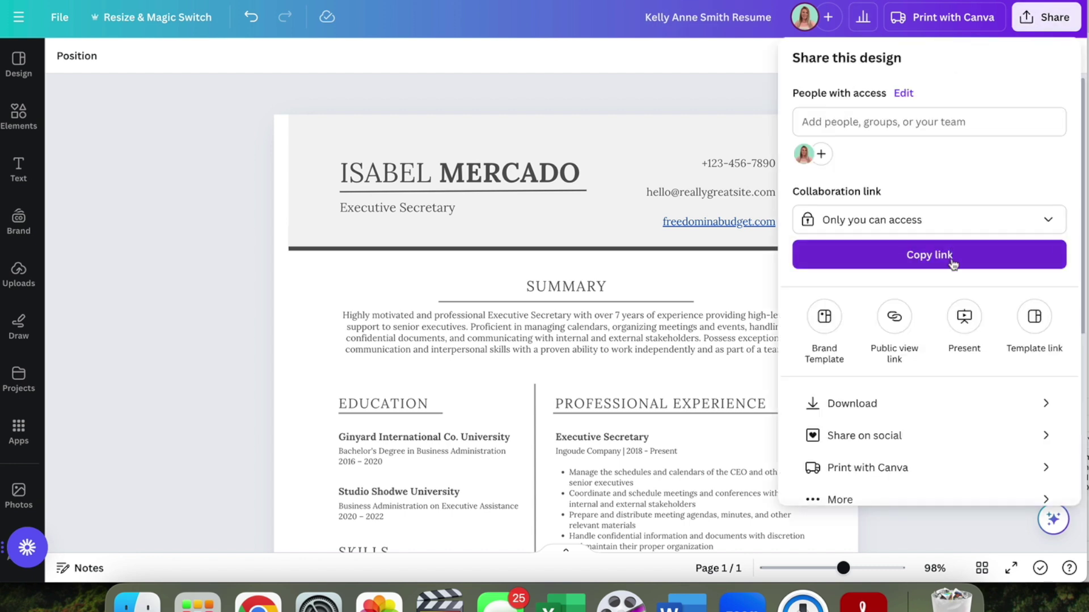
{"action": "left_click", "coordinate": [900, 409]}
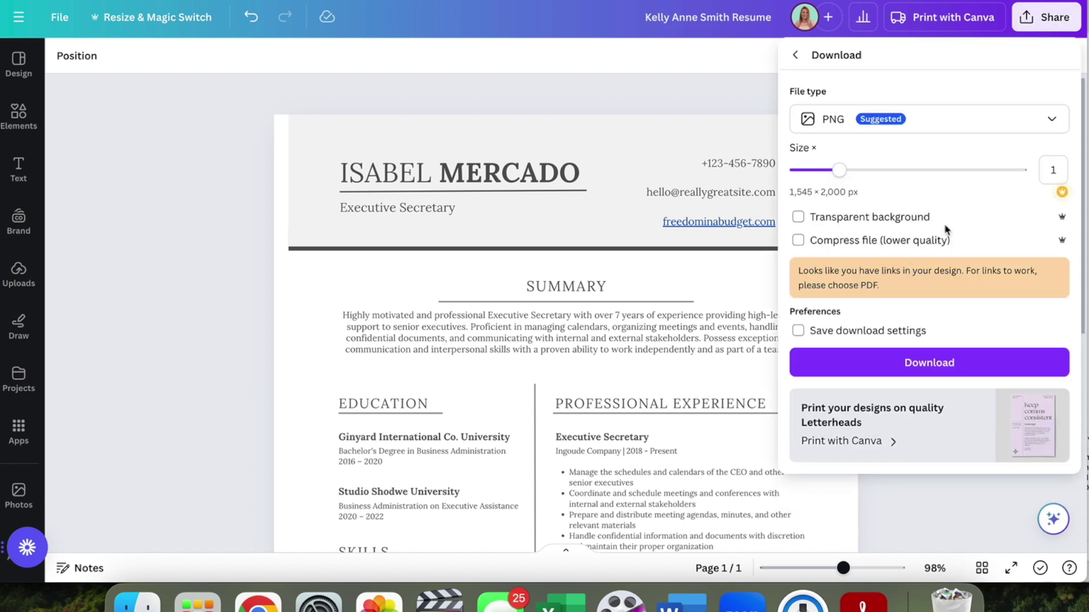
{"action": "left_click", "coordinate": [998, 121]}
{"action": "left_click", "coordinate": [891, 290]}
{"action": "left_click", "coordinate": [916, 322]}
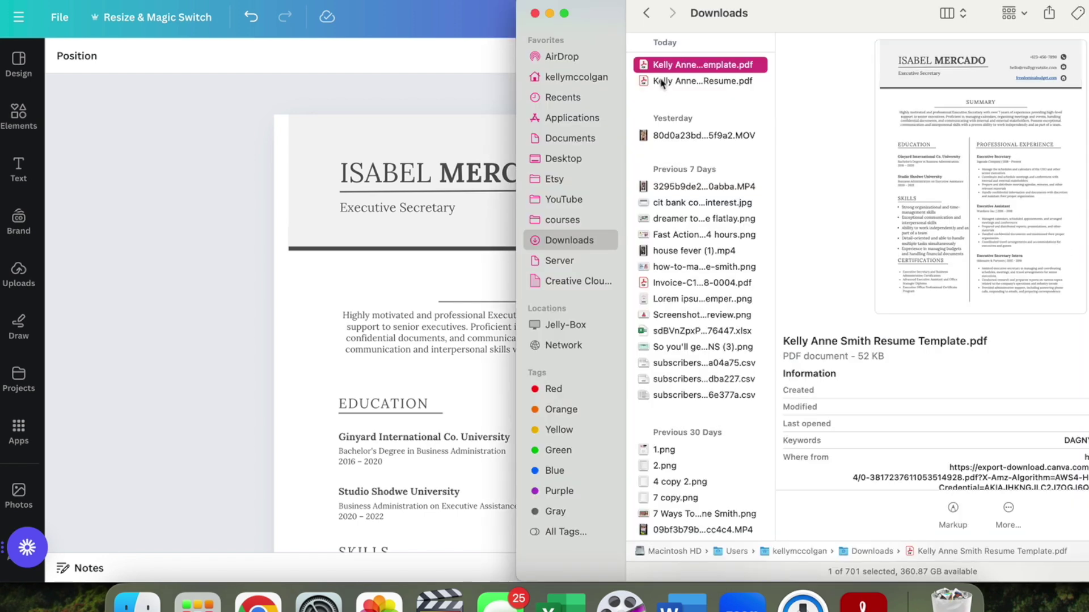
{"action": "left_click", "coordinate": [688, 82]}
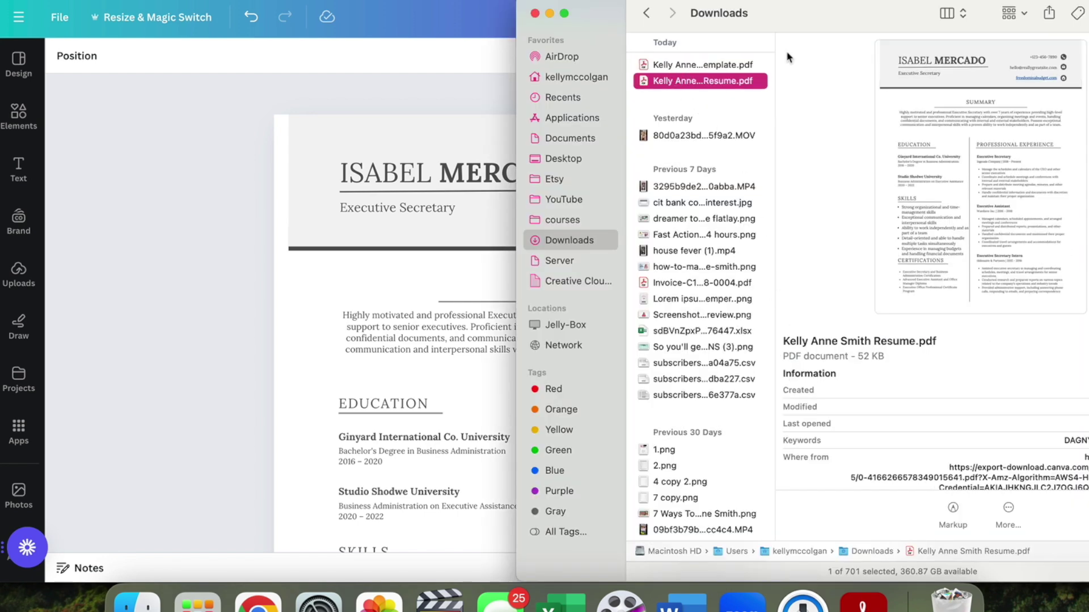
Step: Bring the Finder window fully into view and open the new Resume PDF
{"action": "left_click_drag", "start_coordinate": [836, 2], "coordinate": [600, 1]}
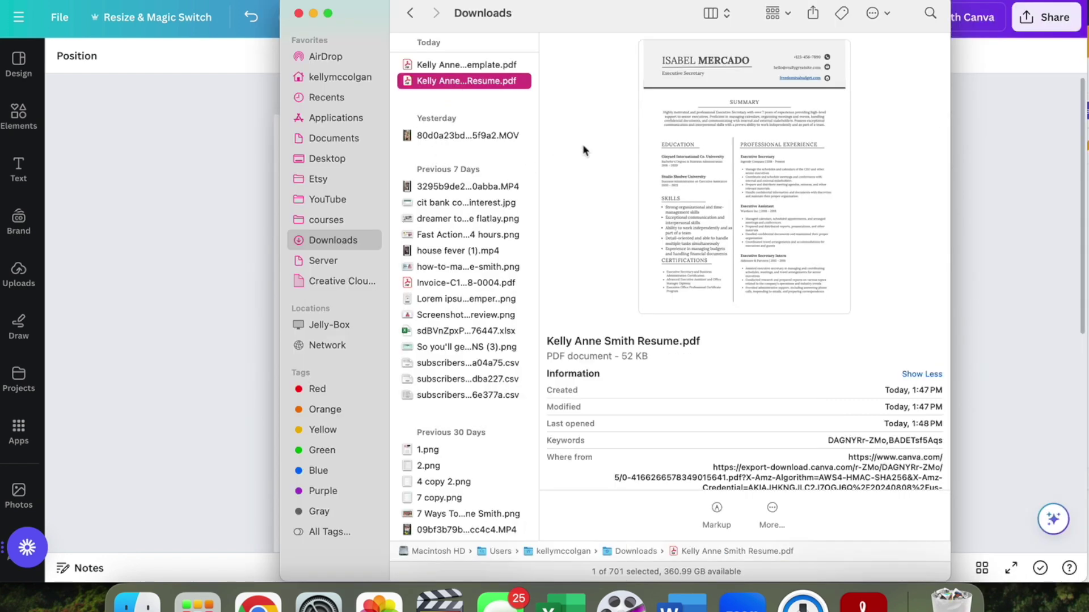
{"action": "double_click", "coordinate": [464, 81]}
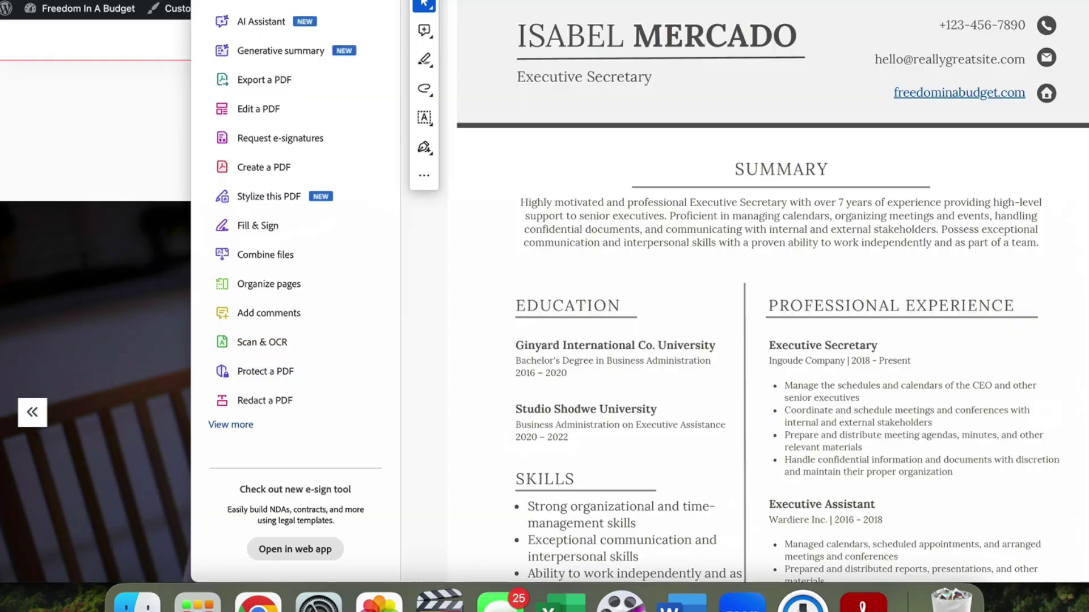
Step: Test the freedominabudget.com header link, then hide the tools panel and scroll through the resume
{"action": "left_click", "coordinate": [1044, 94]}
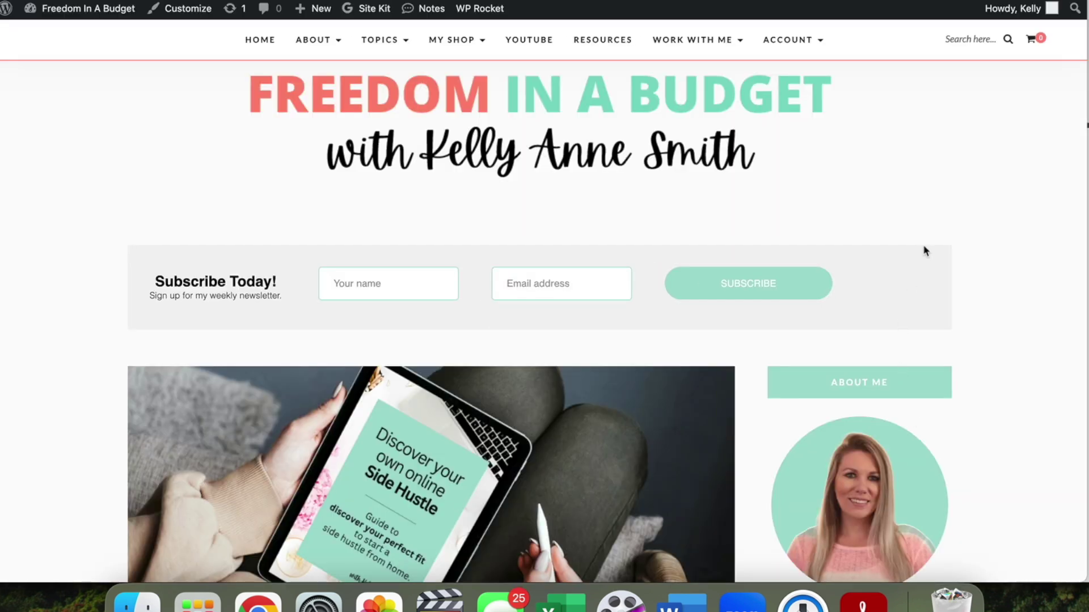
{"action": "scroll", "coordinate": [924, 248], "scroll_direction": "down", "scroll_amount": 2}
{"action": "scroll", "coordinate": [952, 254], "scroll_direction": "up", "scroll_amount": 2}
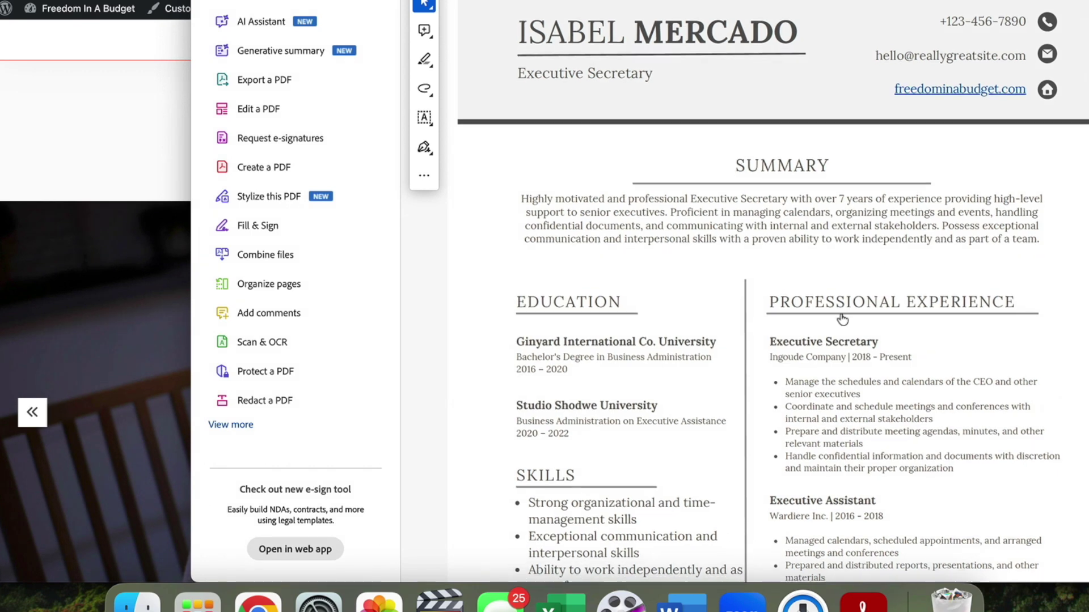
{"action": "scroll", "coordinate": [842, 320], "scroll_direction": "up", "scroll_amount": 3}
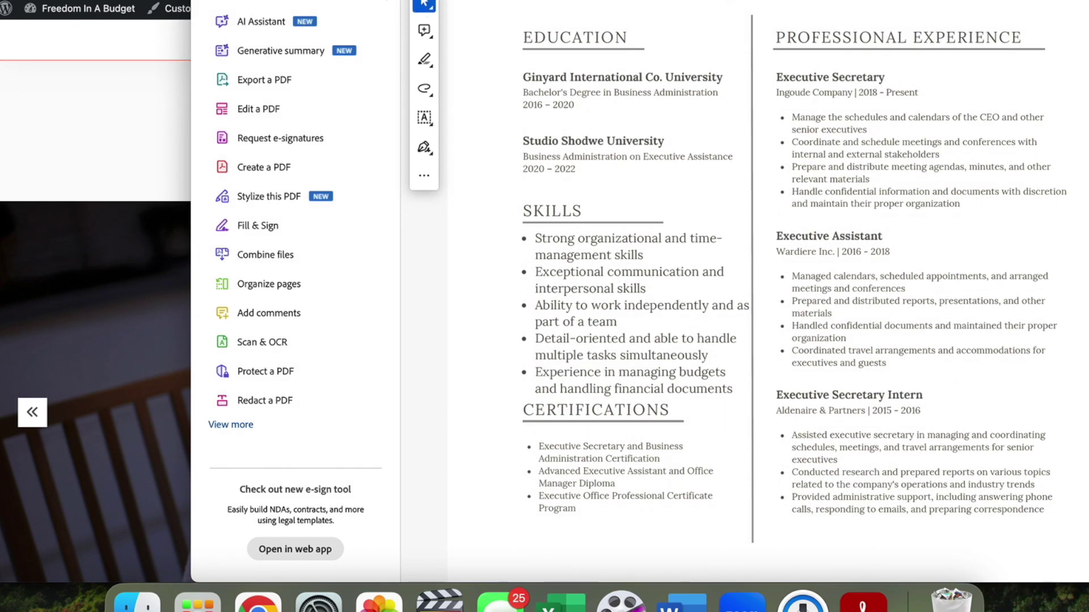
{"action": "key", "text": "shift+F4"}
{"action": "scroll", "coordinate": [375, 101], "scroll_direction": "up", "scroll_amount": 3}
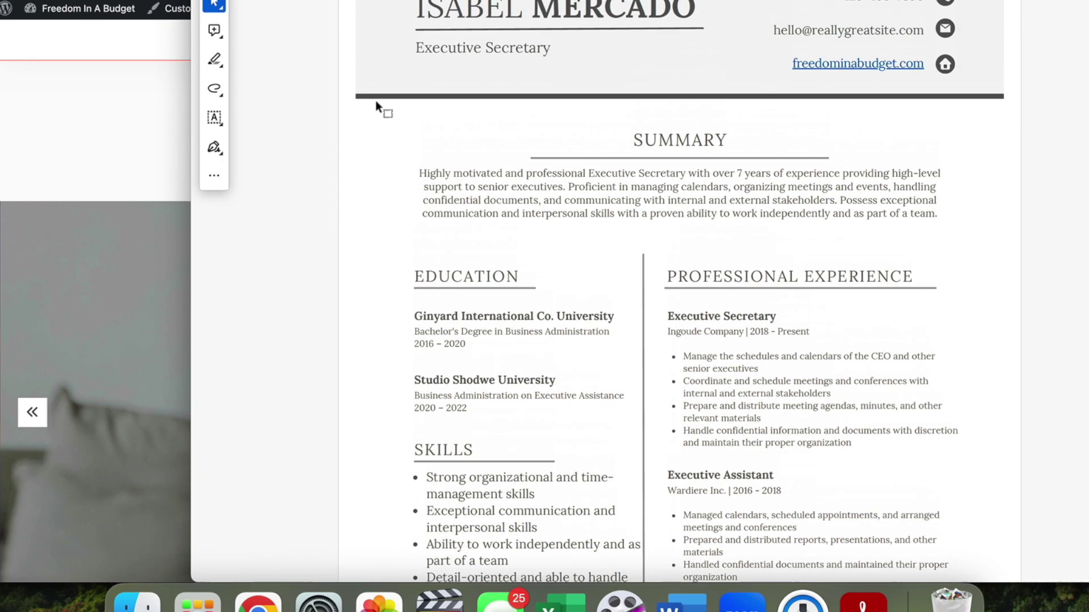
{"action": "scroll", "coordinate": [376, 100], "scroll_direction": "down", "scroll_amount": 5}
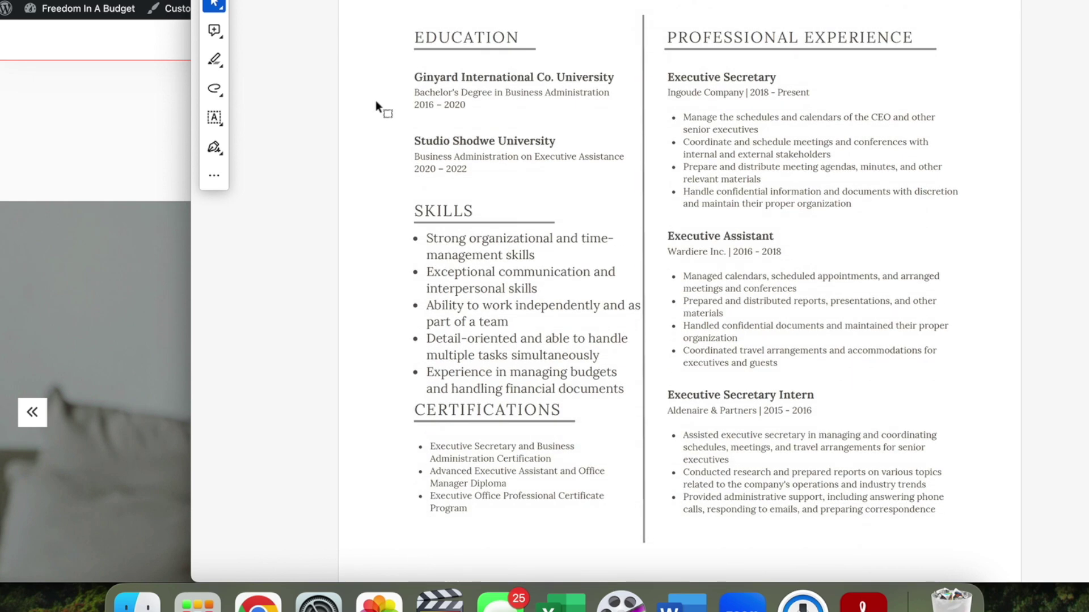
{"action": "scroll", "coordinate": [376, 101], "scroll_direction": "up", "scroll_amount": 5}
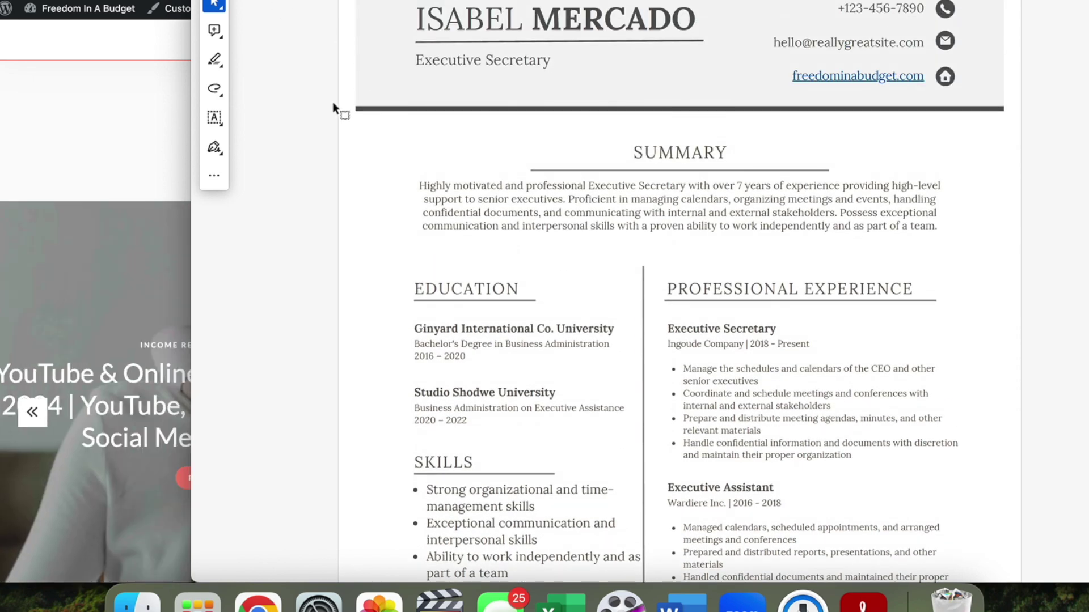